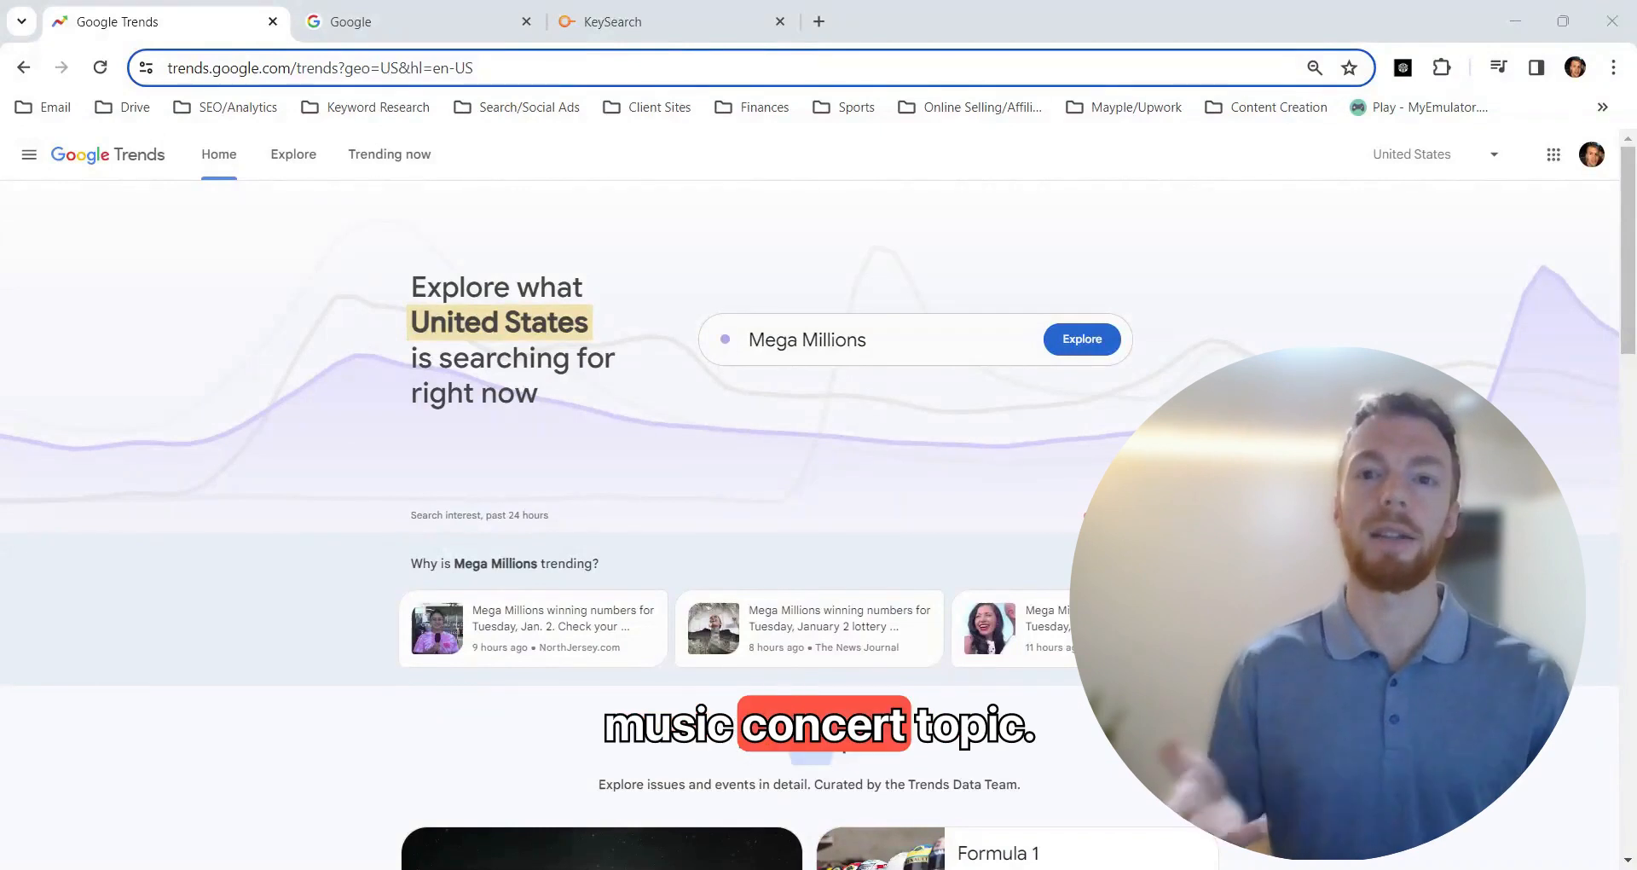
# Step: Explore the search term "country music concert" for the United States in Google Trends
pyautogui.click(865, 341)
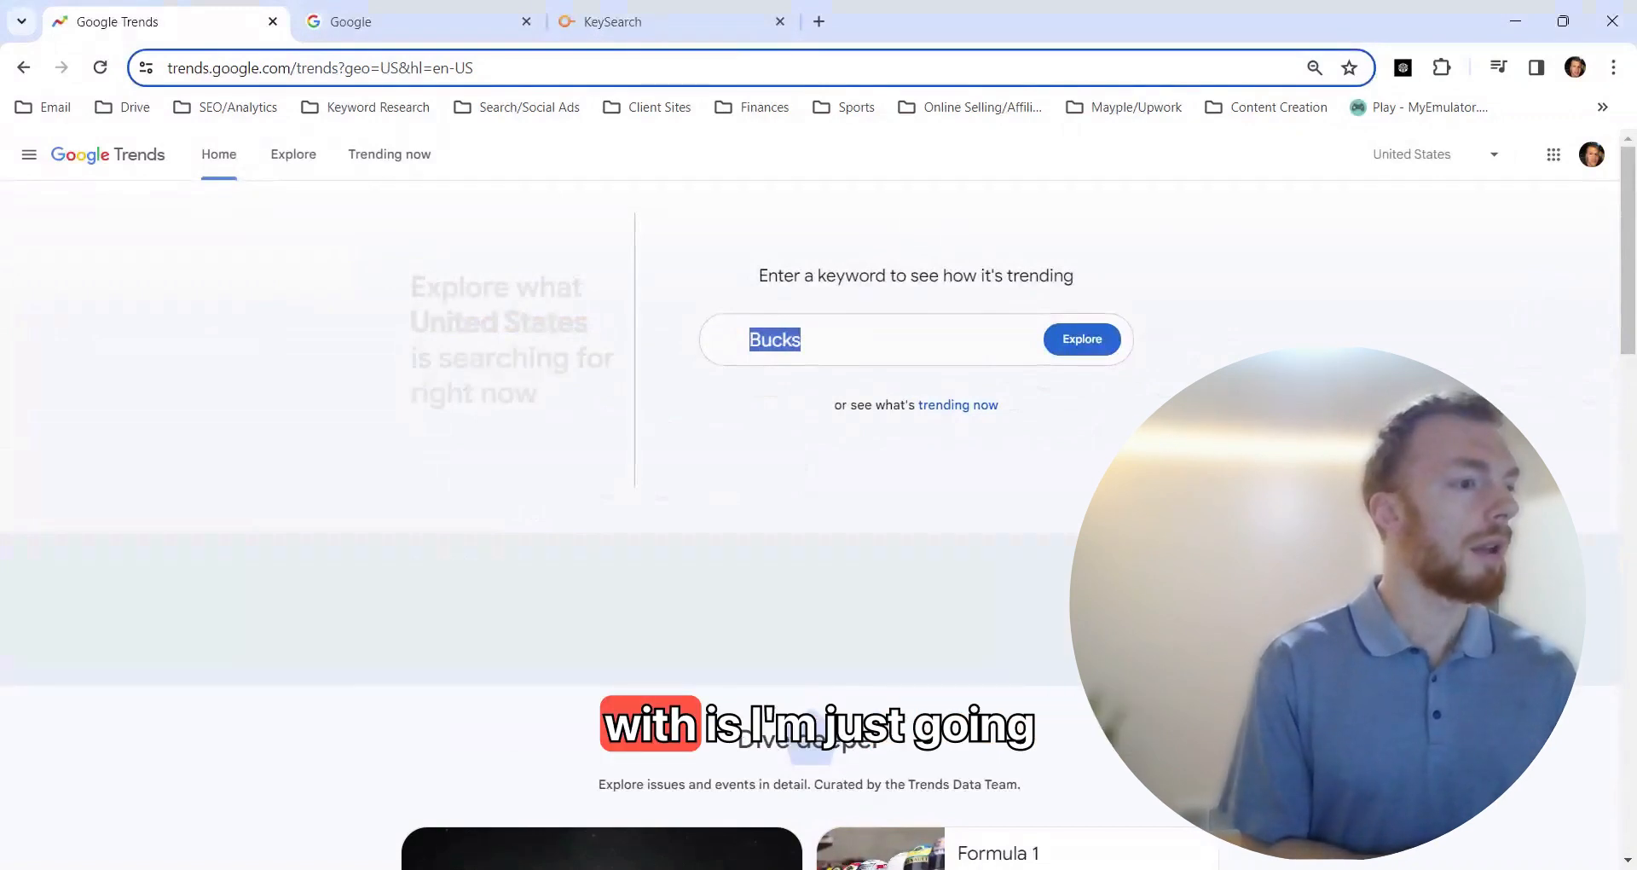
pyautogui.write('country music')
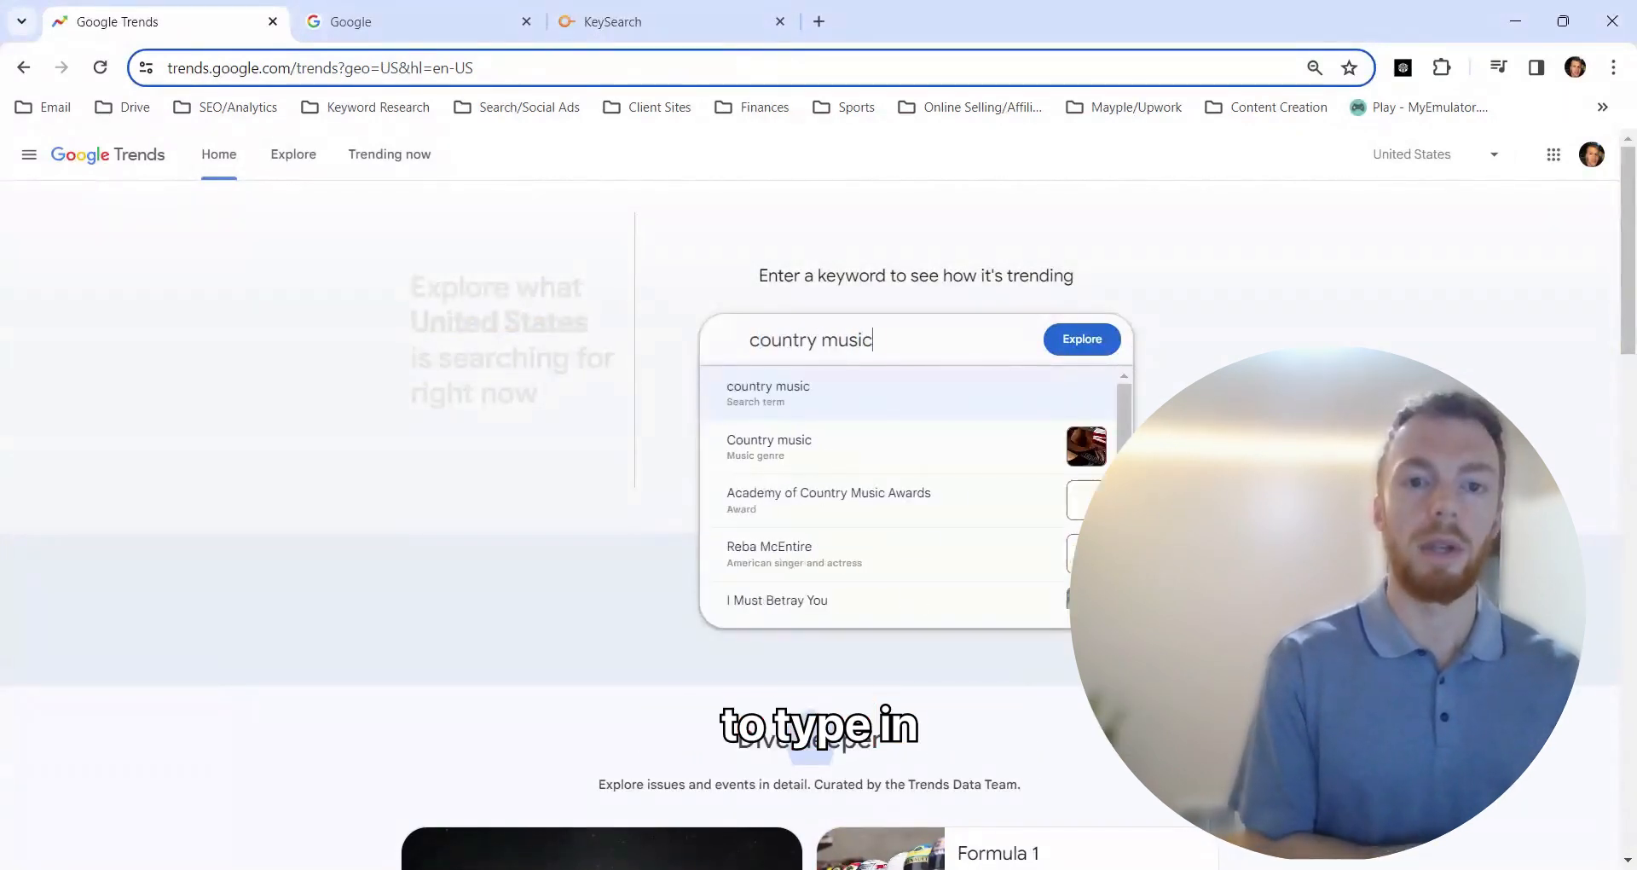
pyautogui.write(' concert')
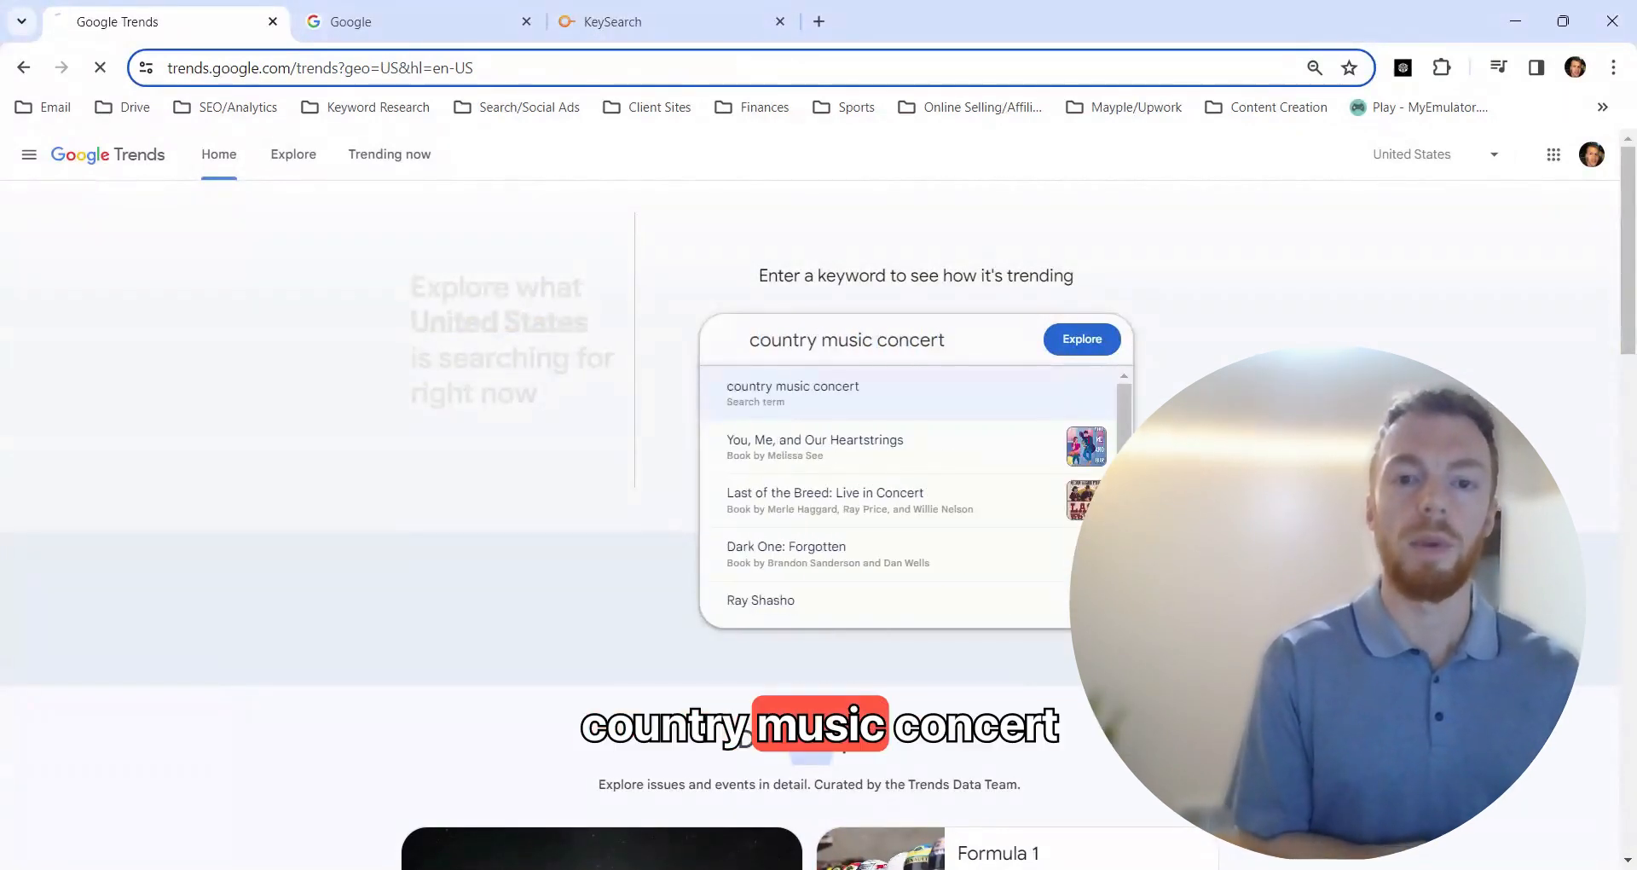
pyautogui.press('Return')
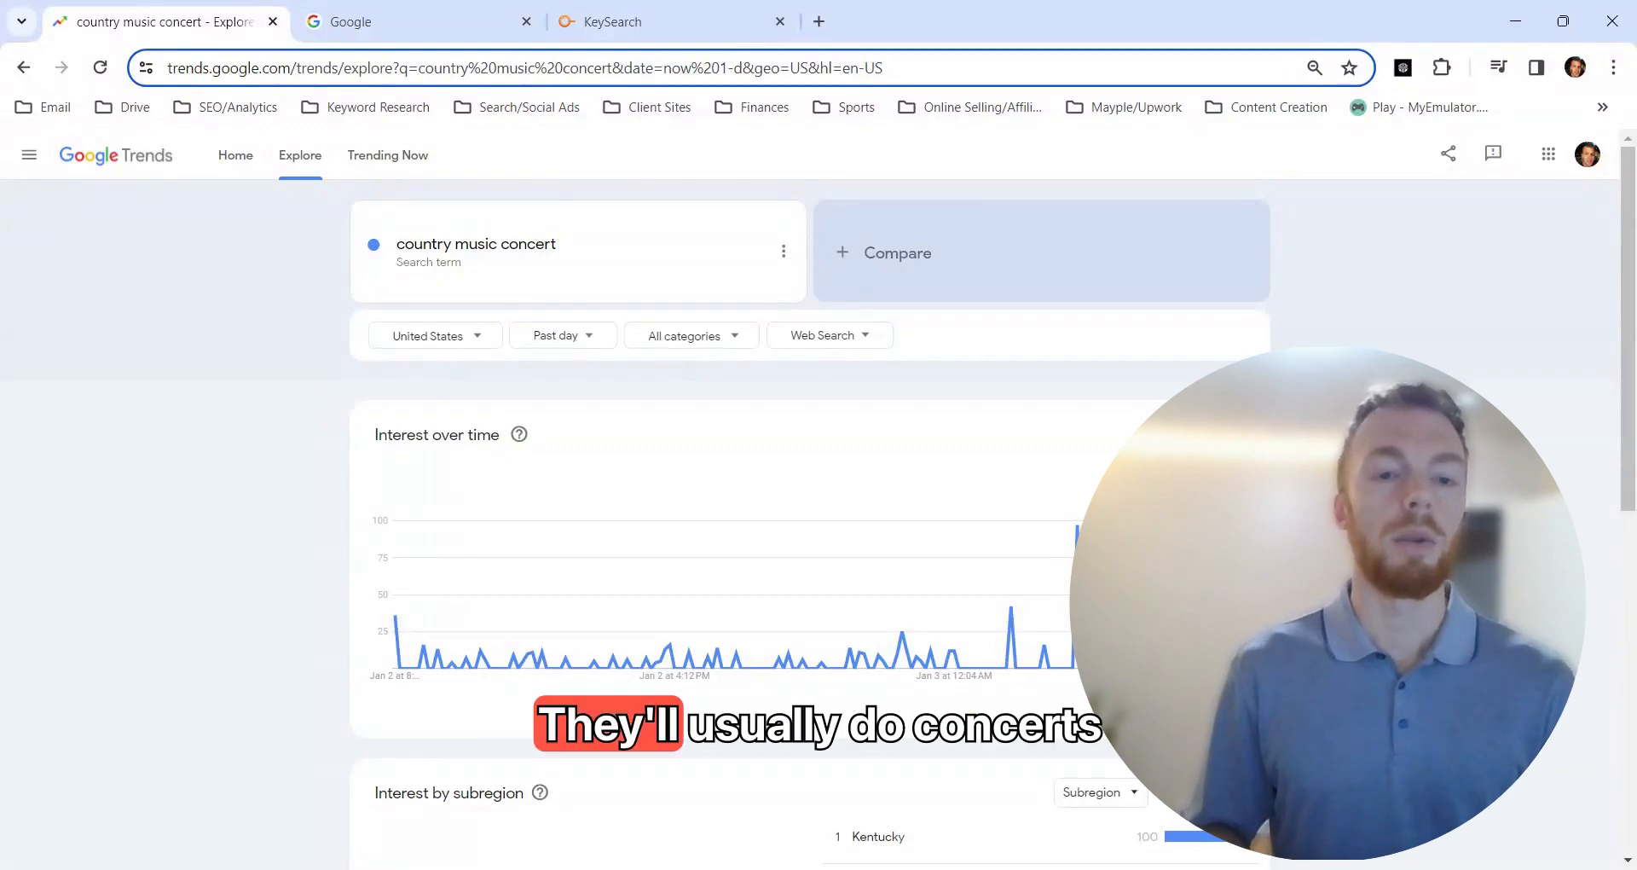
# Step: Set the time range of the country music concert trend to Past 90 days and view the interest over time
pyautogui.click(573, 343)
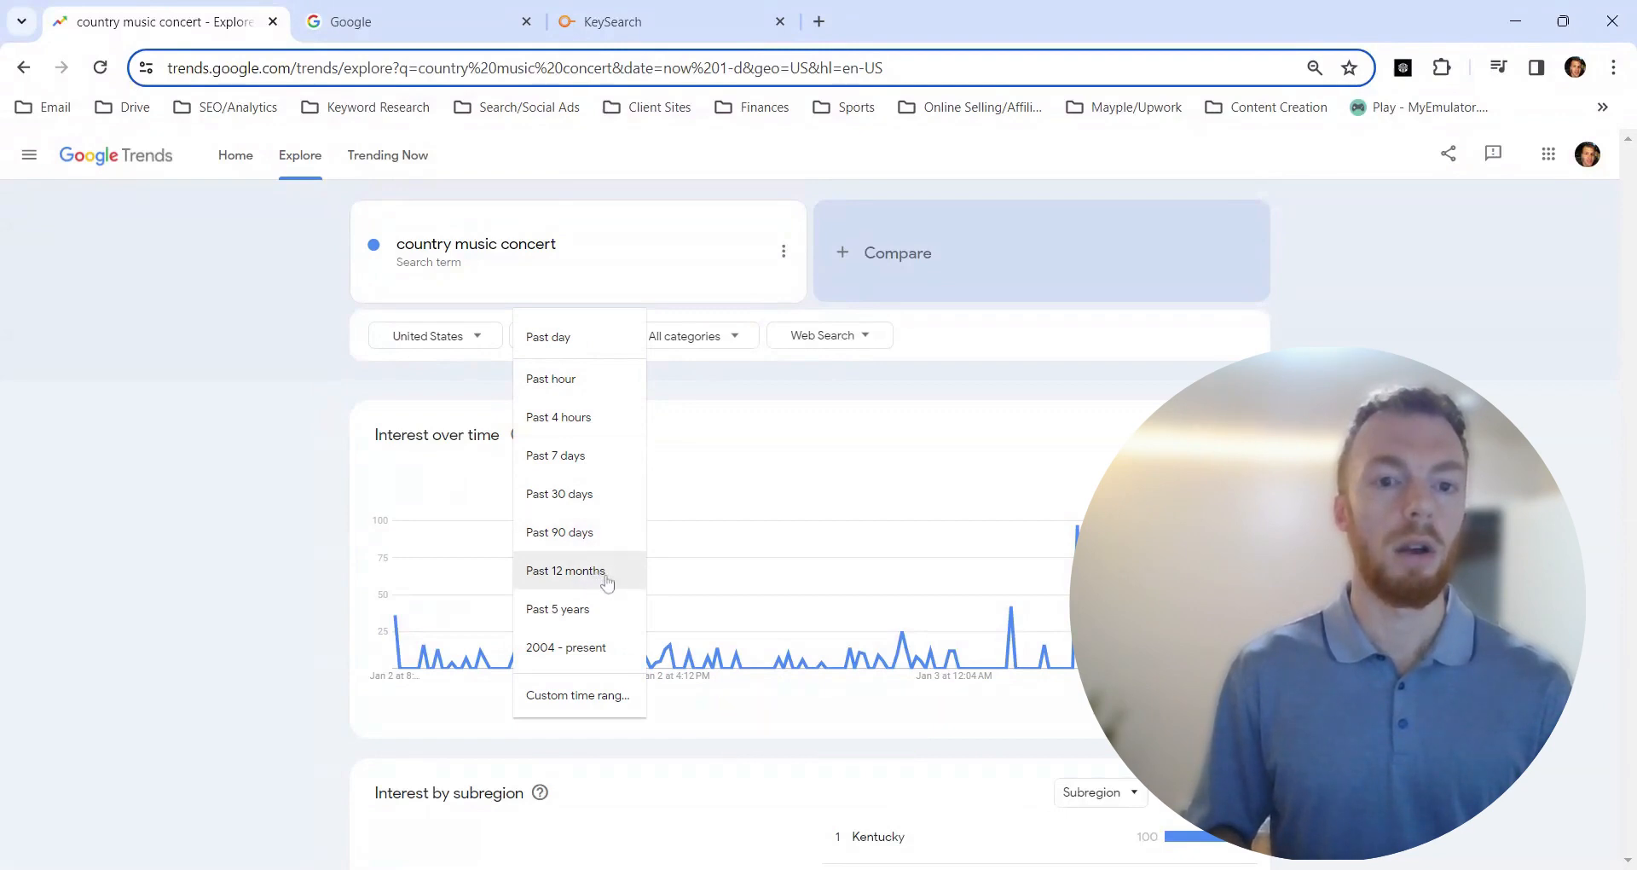
pyautogui.click(609, 532)
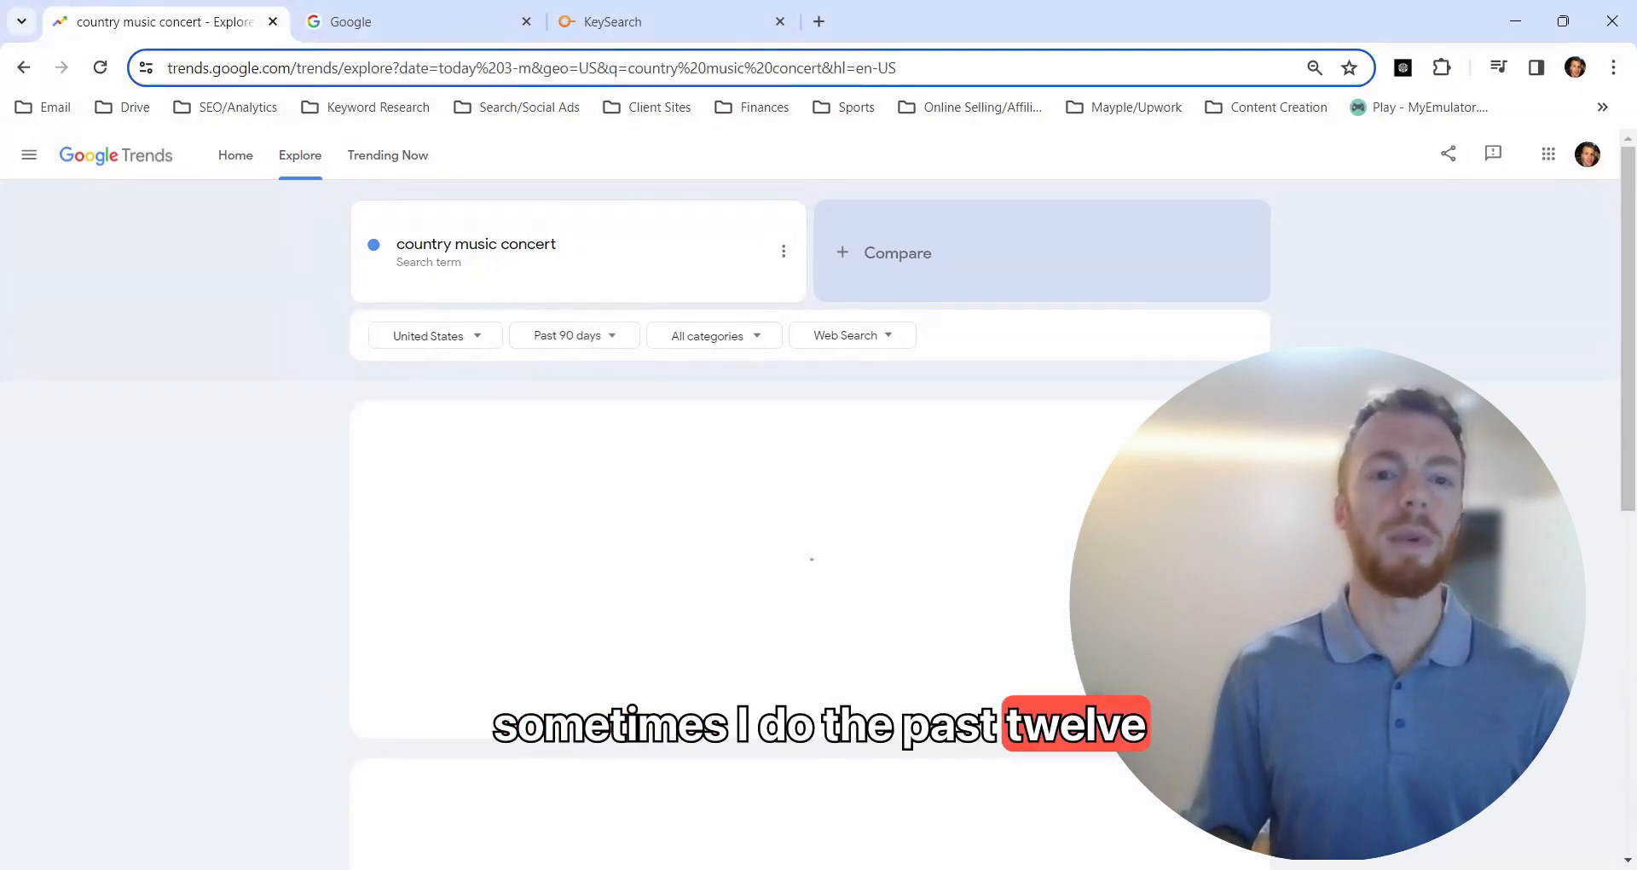
pyautogui.scroll(-1, 810, 512)
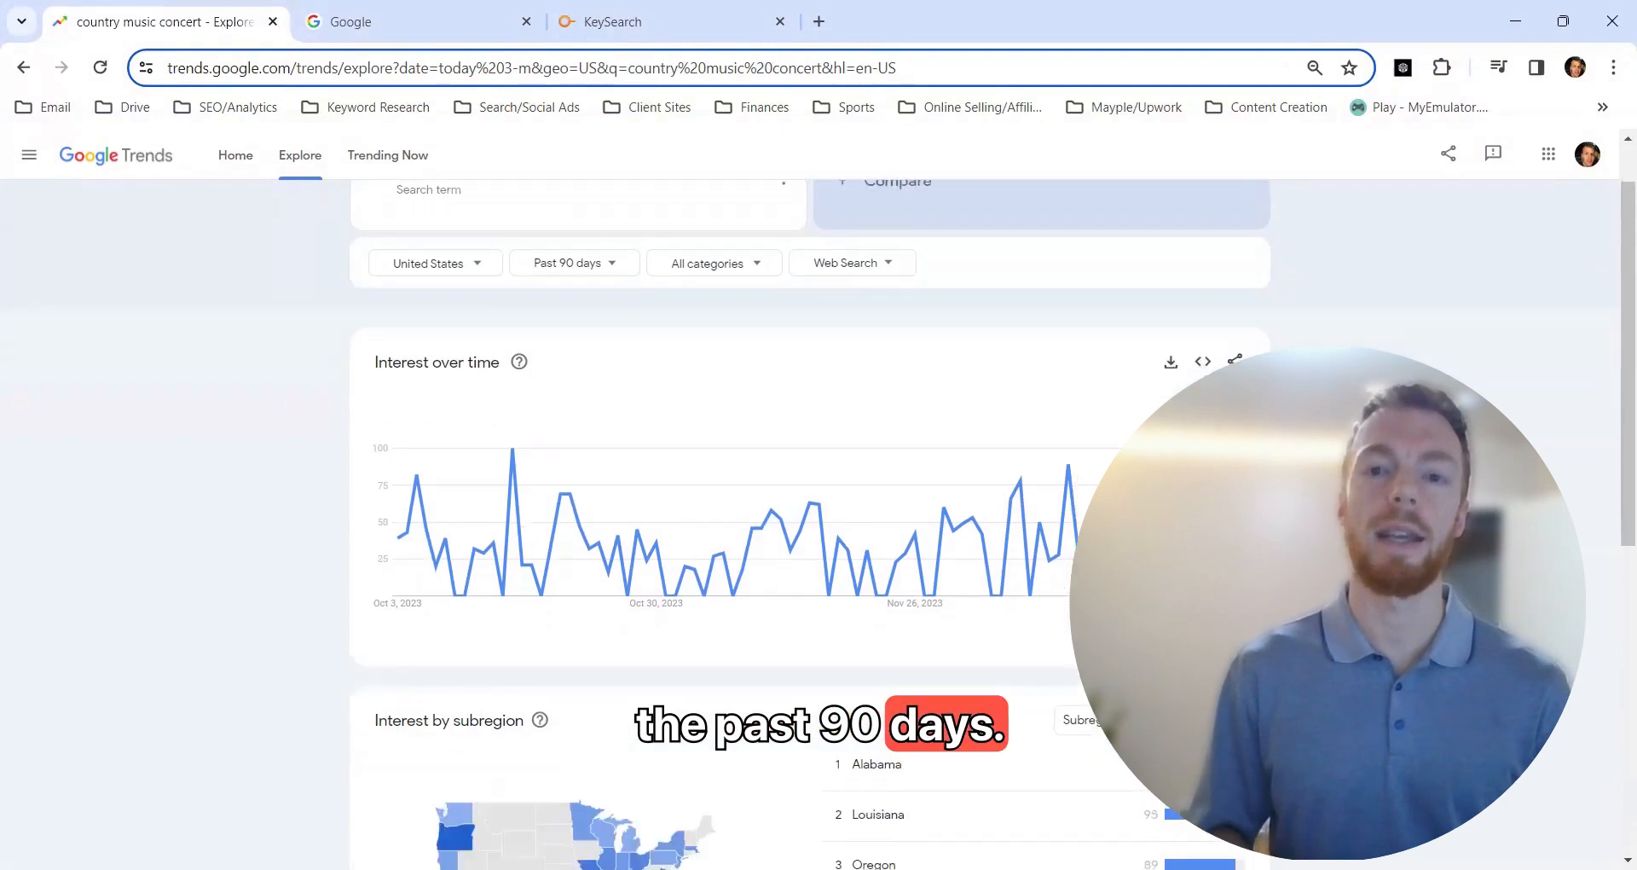
# Step: Review the regional interest and related searches for the term, and switch the related queries from rising to top
pyautogui.scroll(-7, 810, 528)
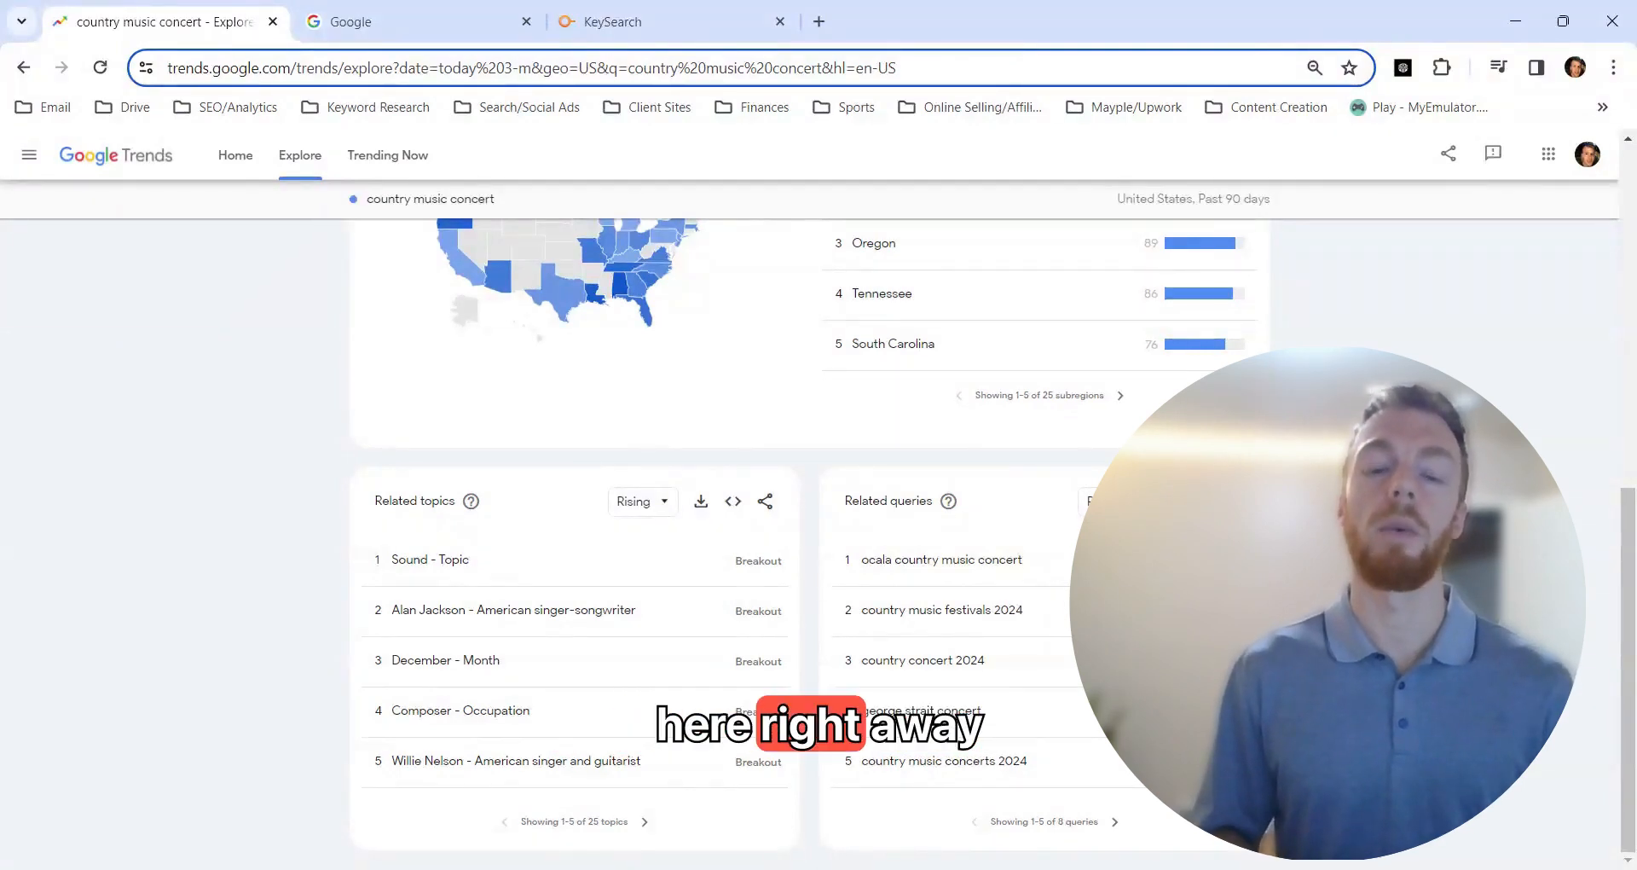
pyautogui.scroll(2, 810, 512)
pyautogui.scroll(6, 810, 512)
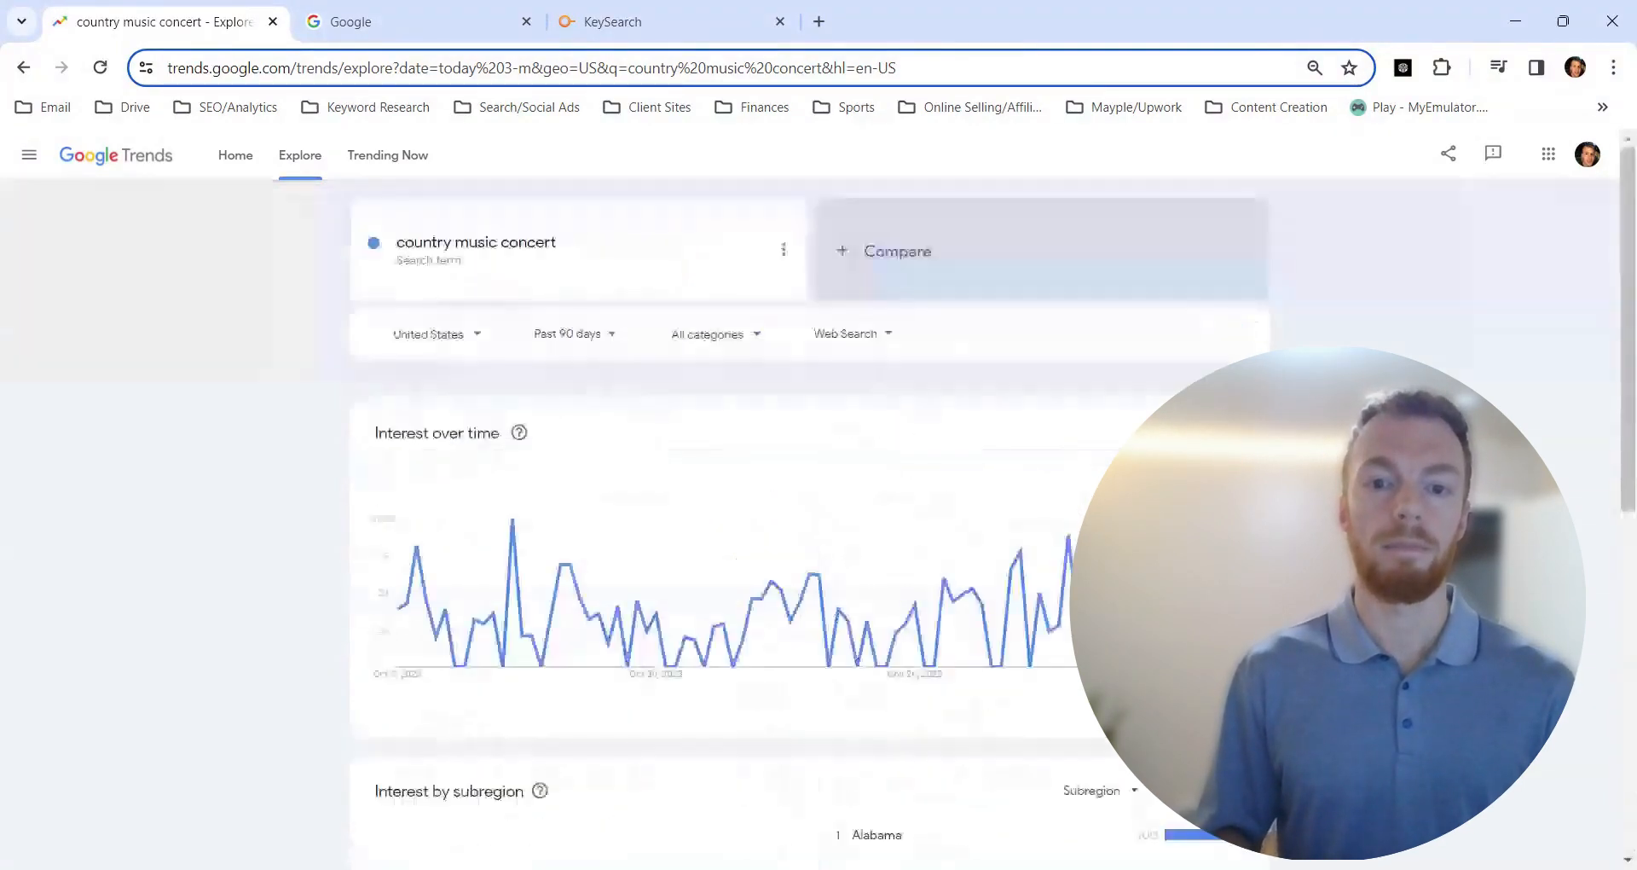
pyautogui.scroll(-8, 810, 511)
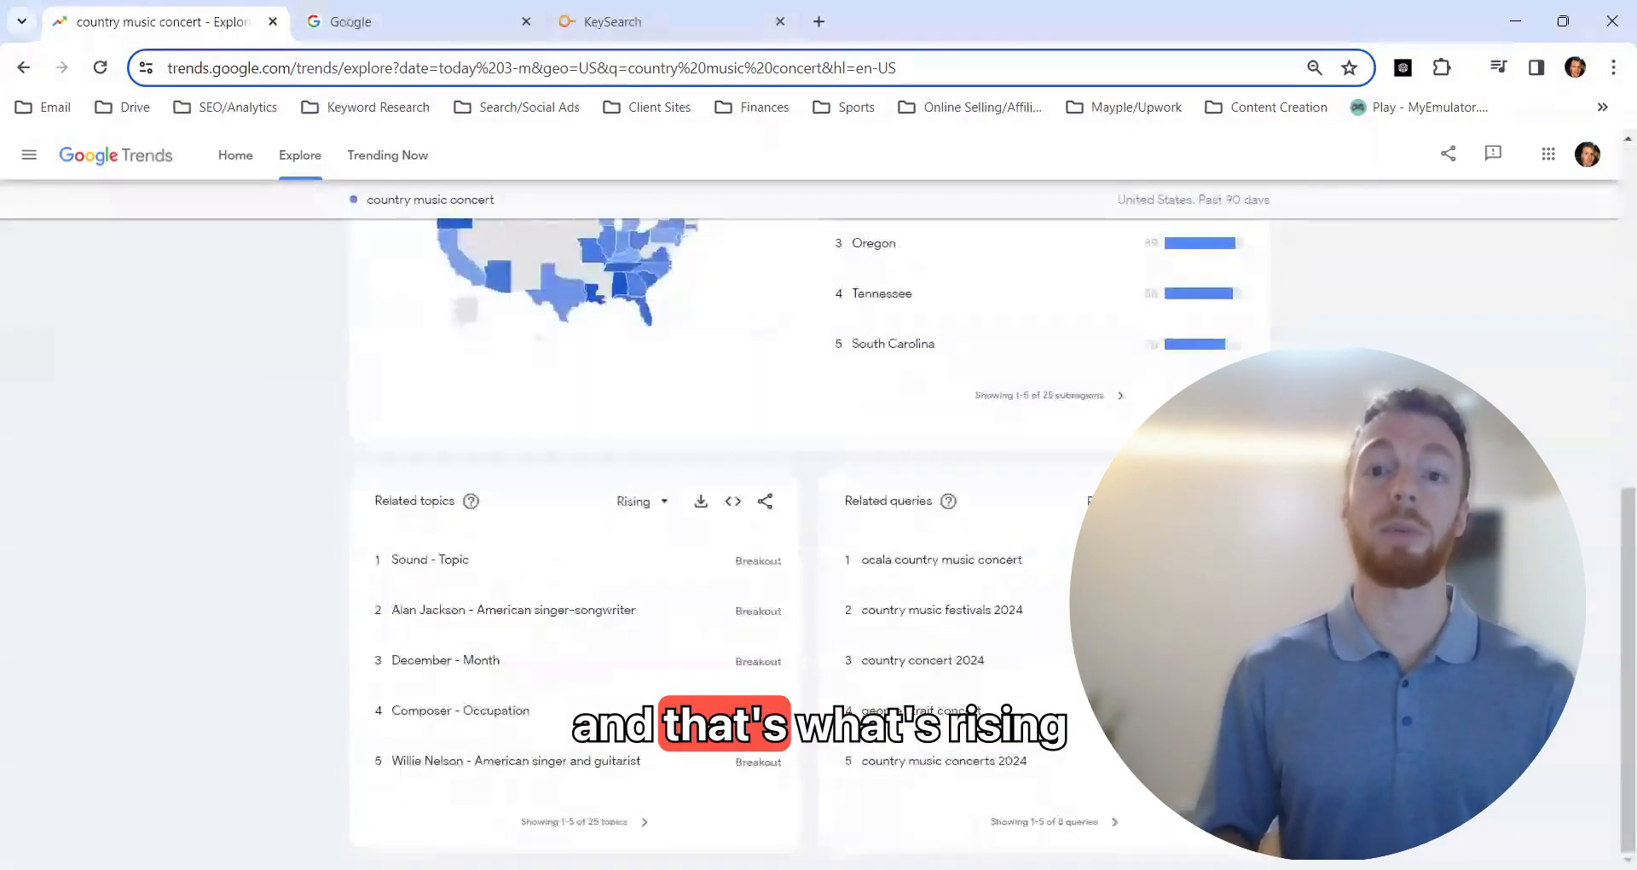
pyautogui.click(1113, 501)
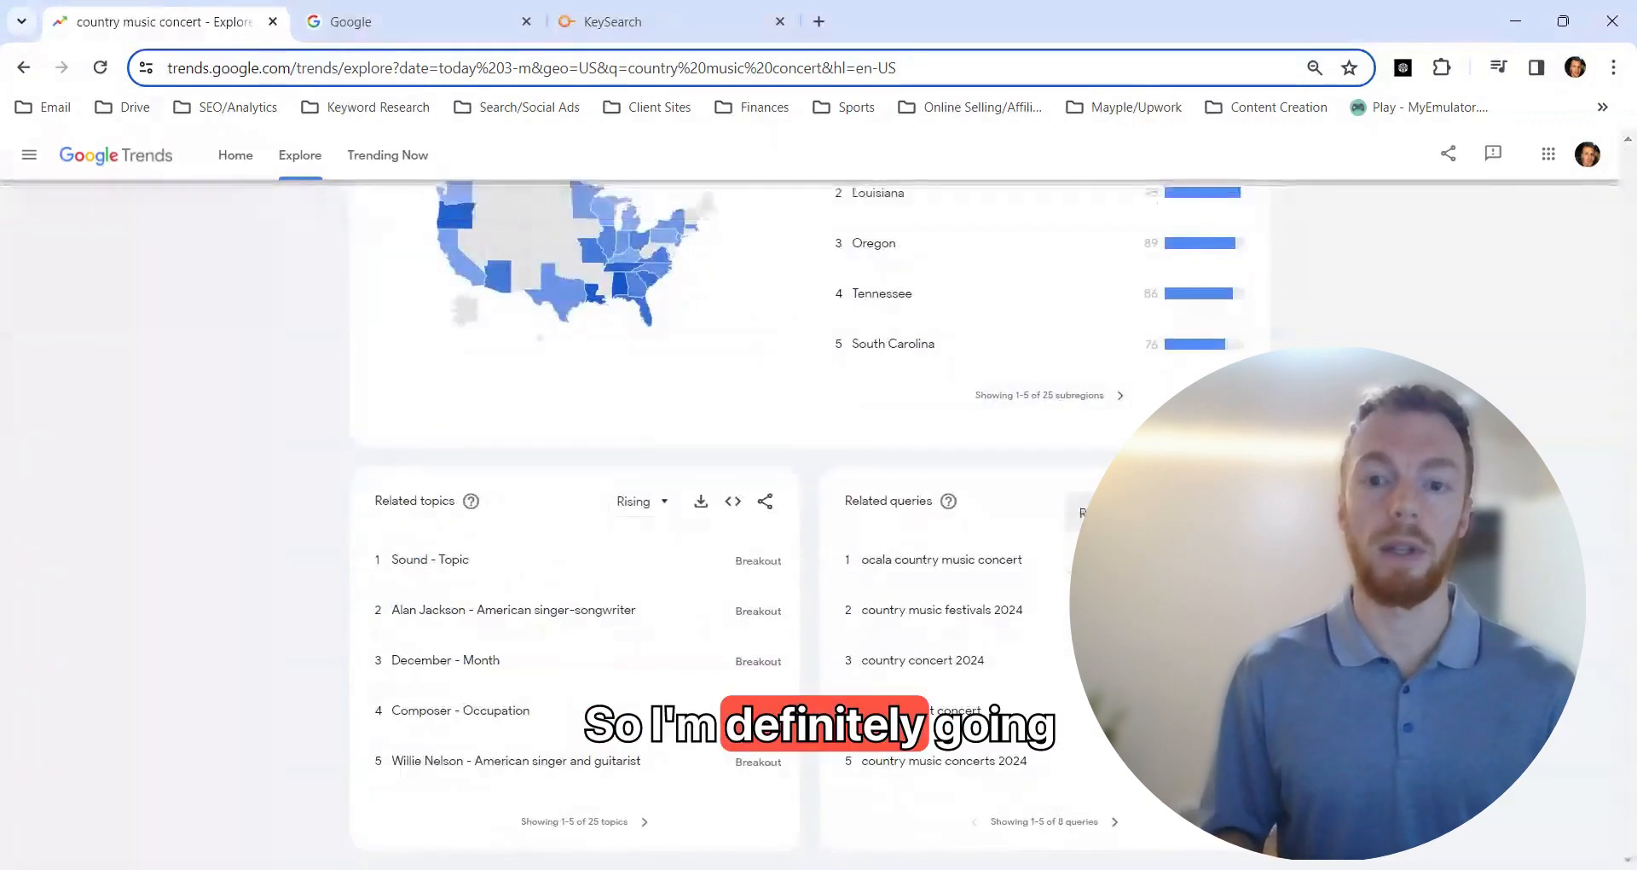
pyautogui.click(1109, 553)
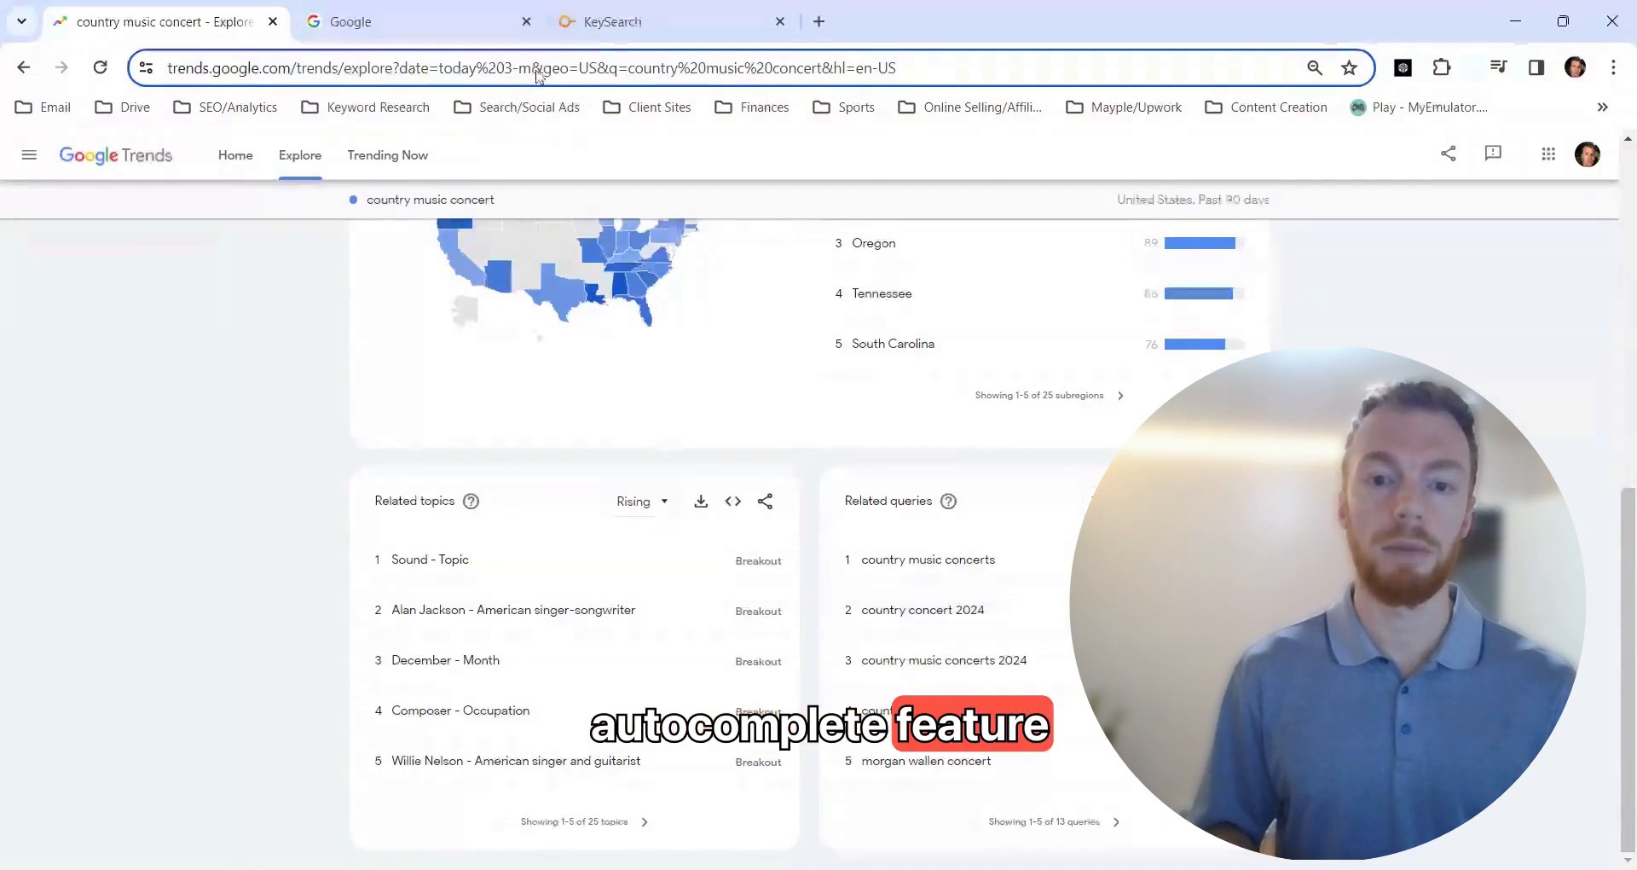
# Step: Switch to Google Search and view the autocomplete suggestions for "country music concert" and for "country music concert 2024", without running the search
pyautogui.click(474, 39)
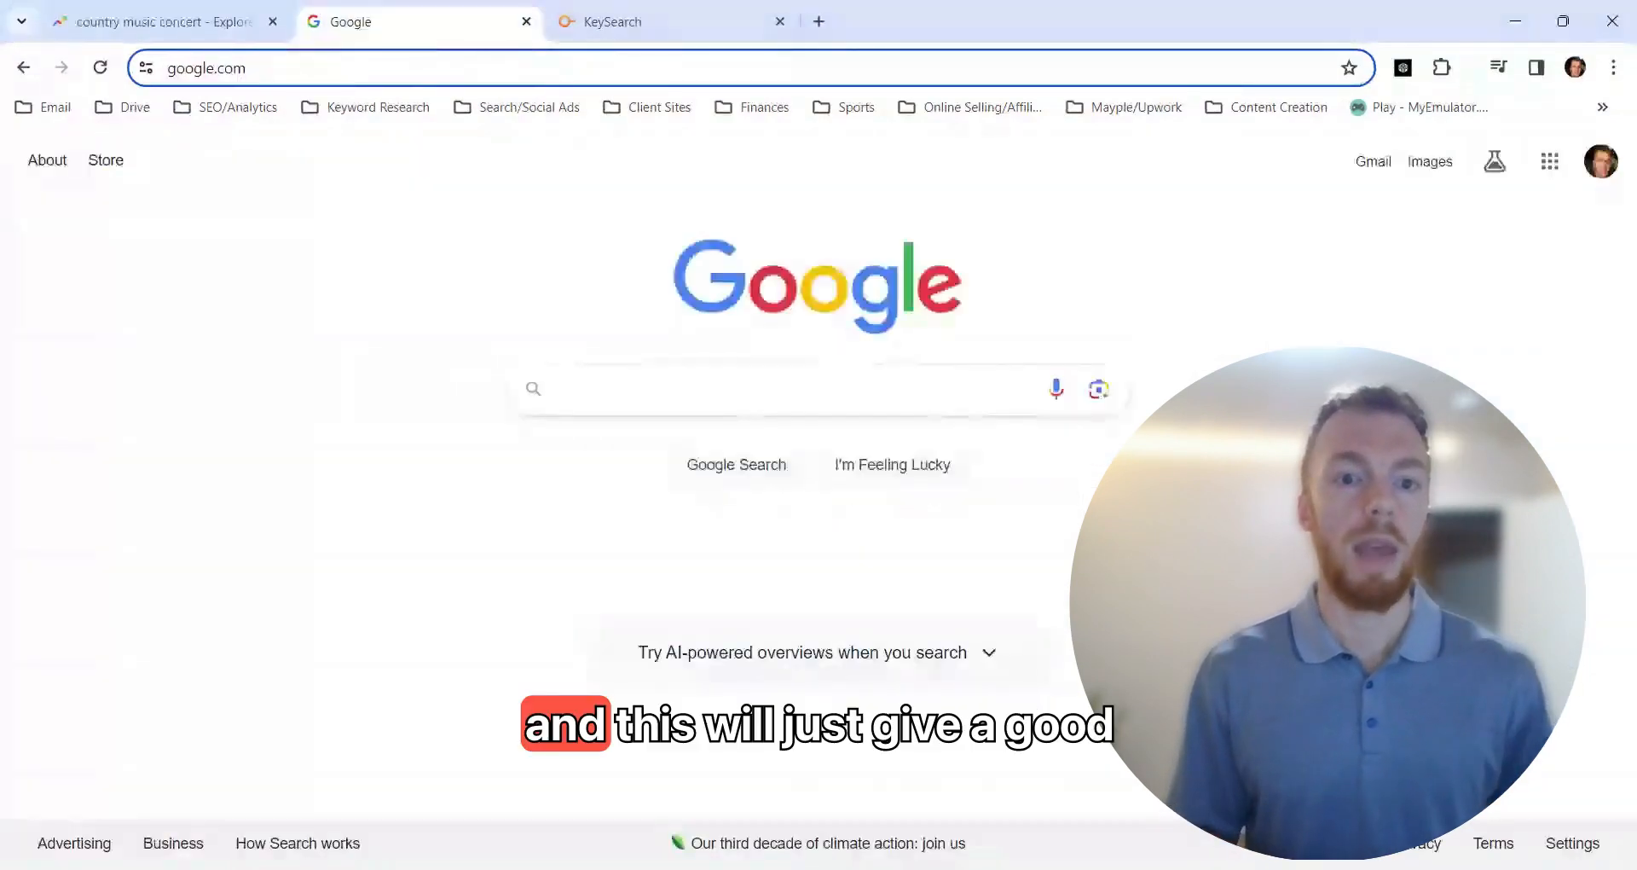
pyautogui.write('count')
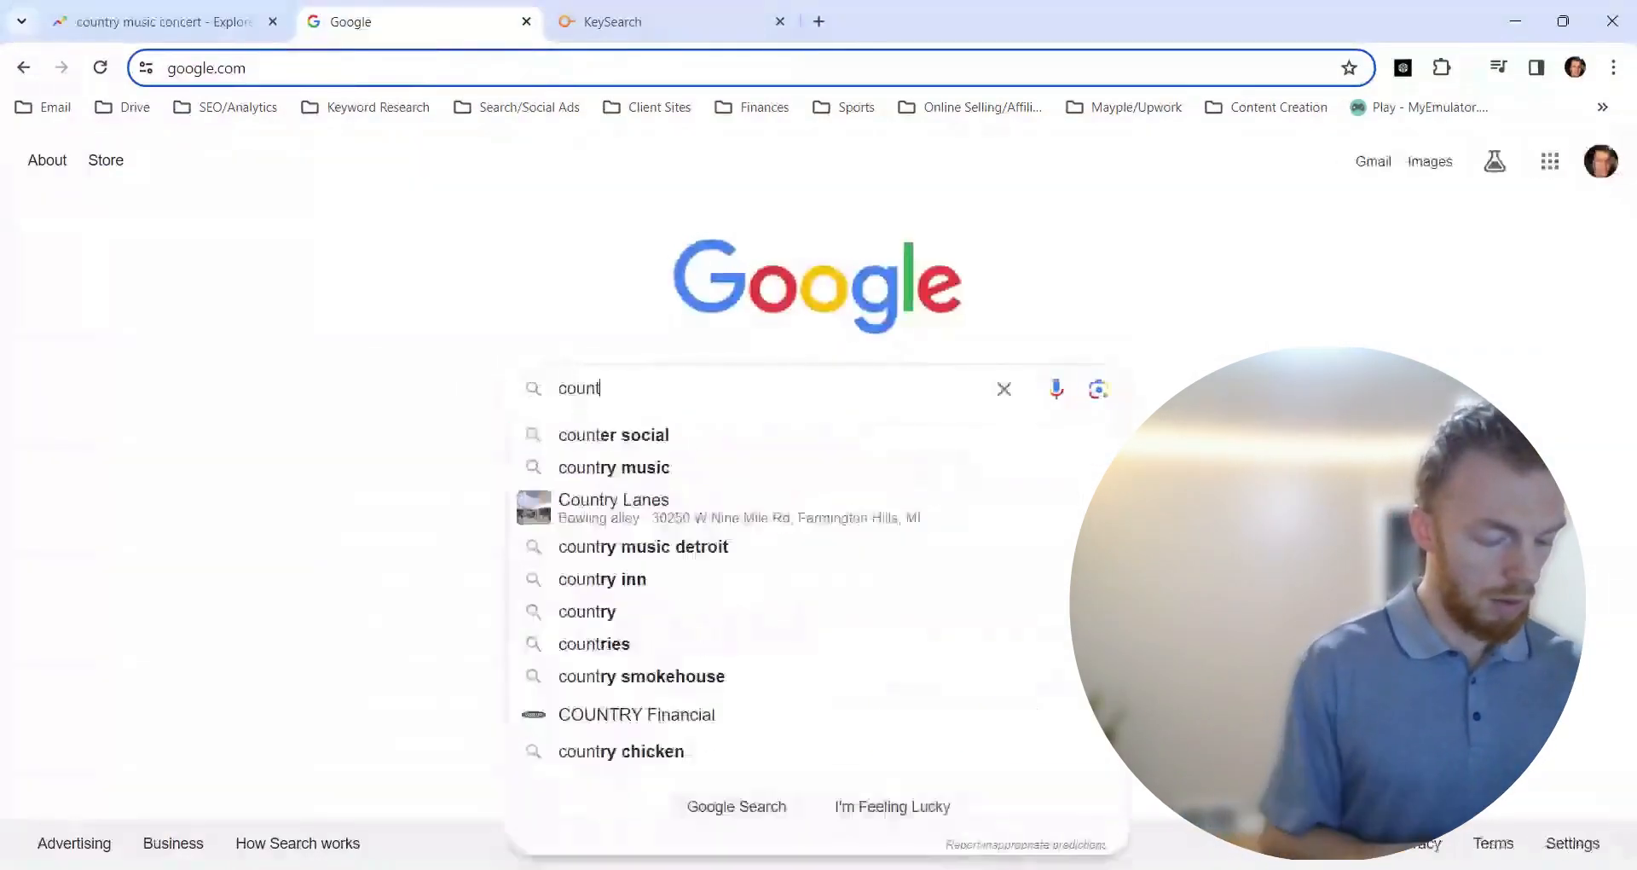
pyautogui.write('ry mu')
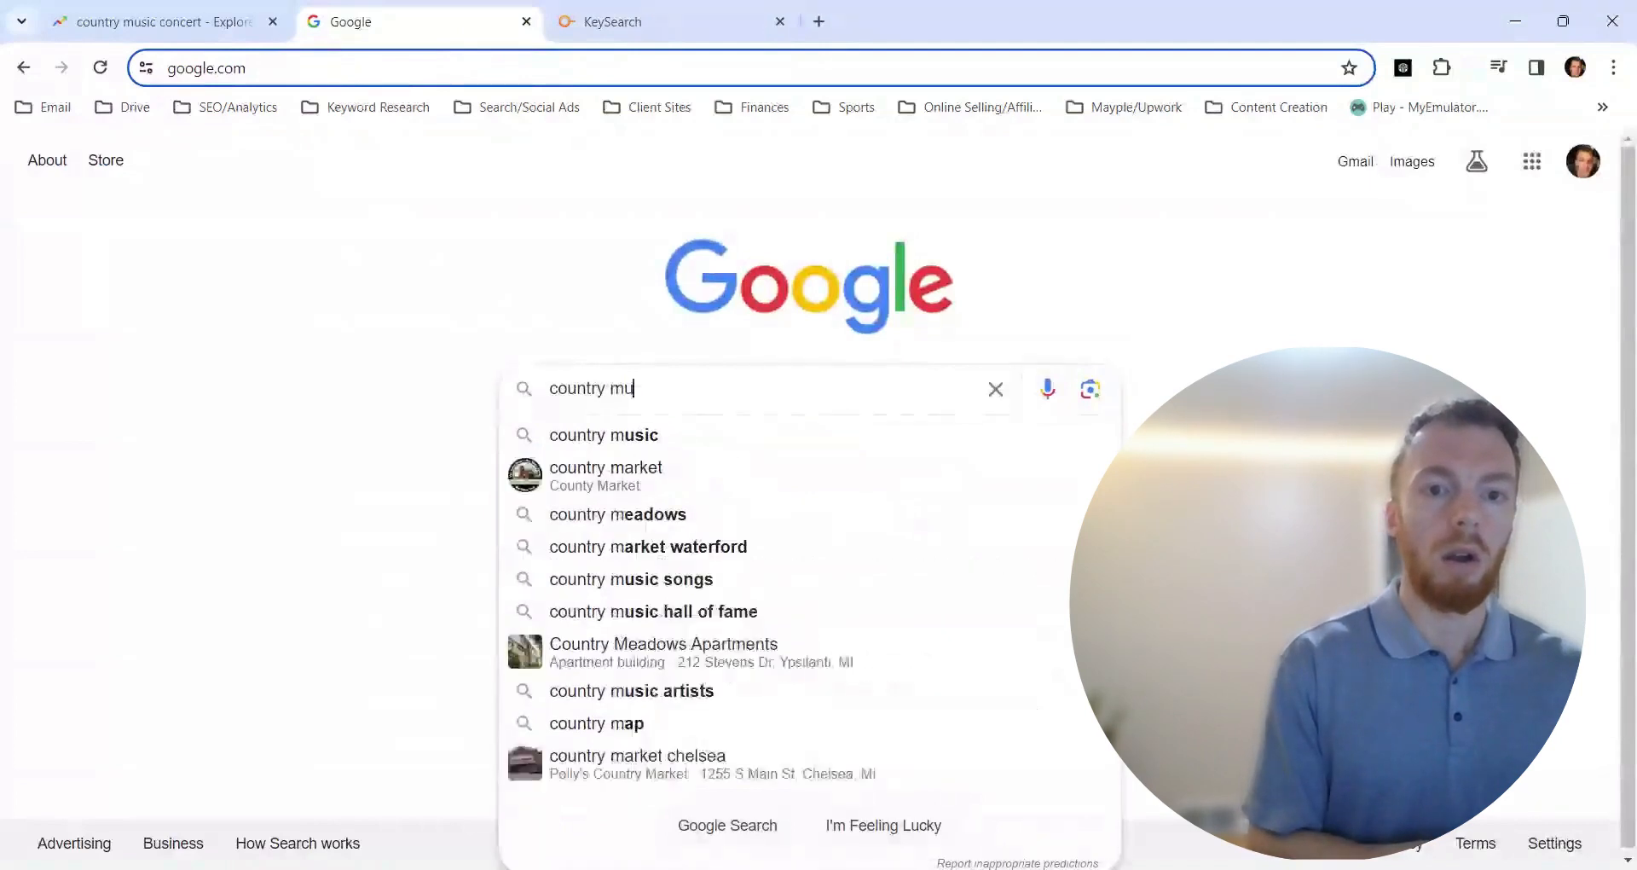
pyautogui.write('sic concert')
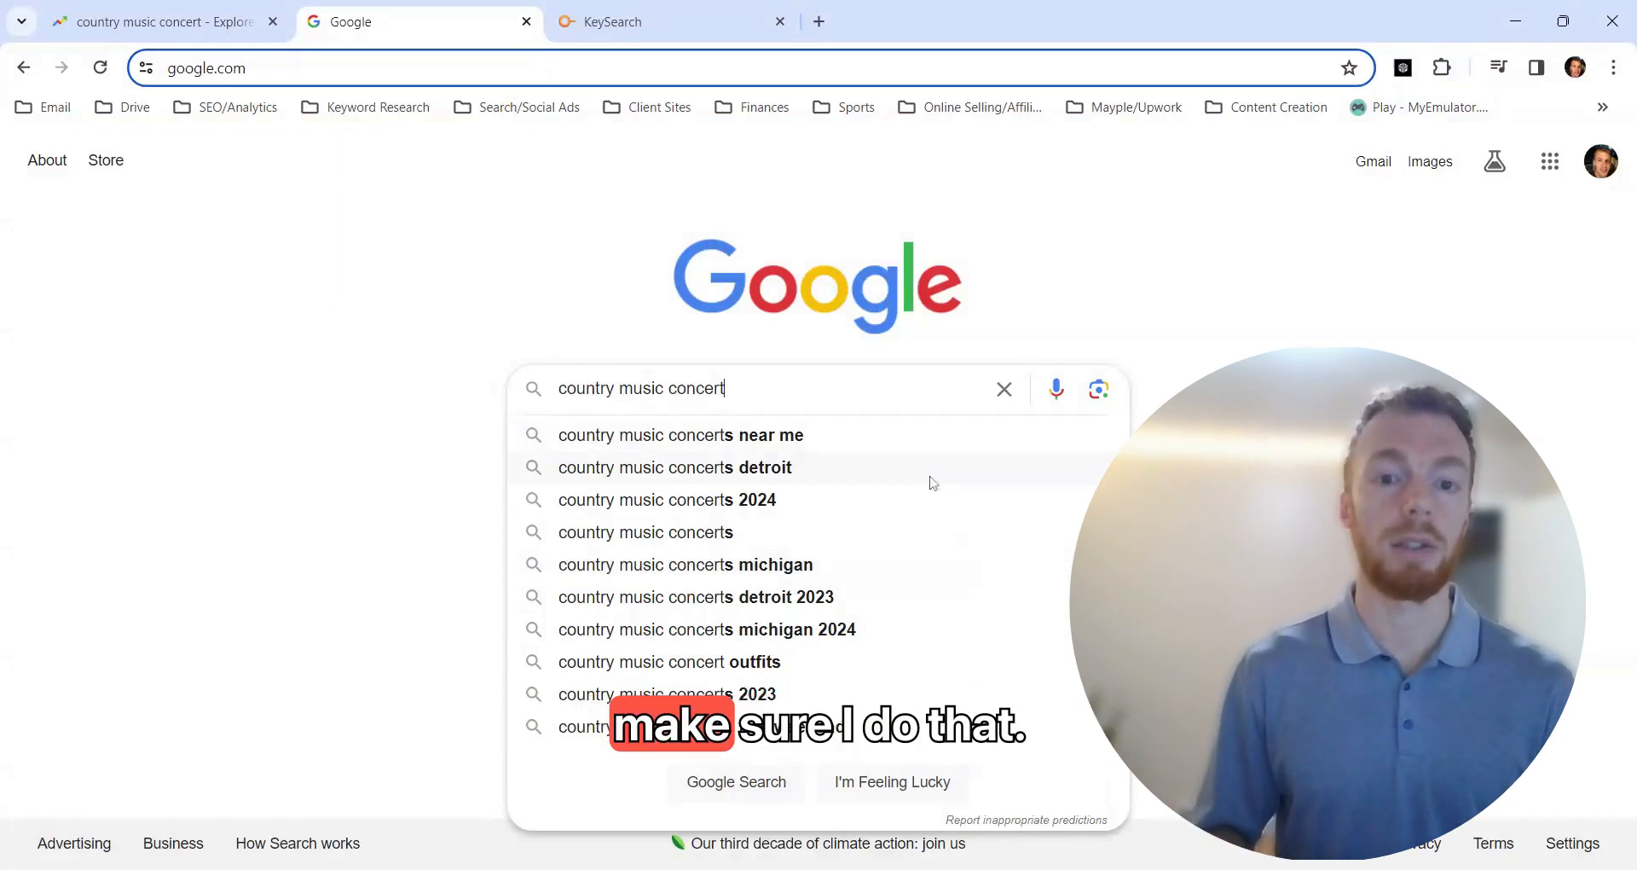
pyautogui.write('2024')
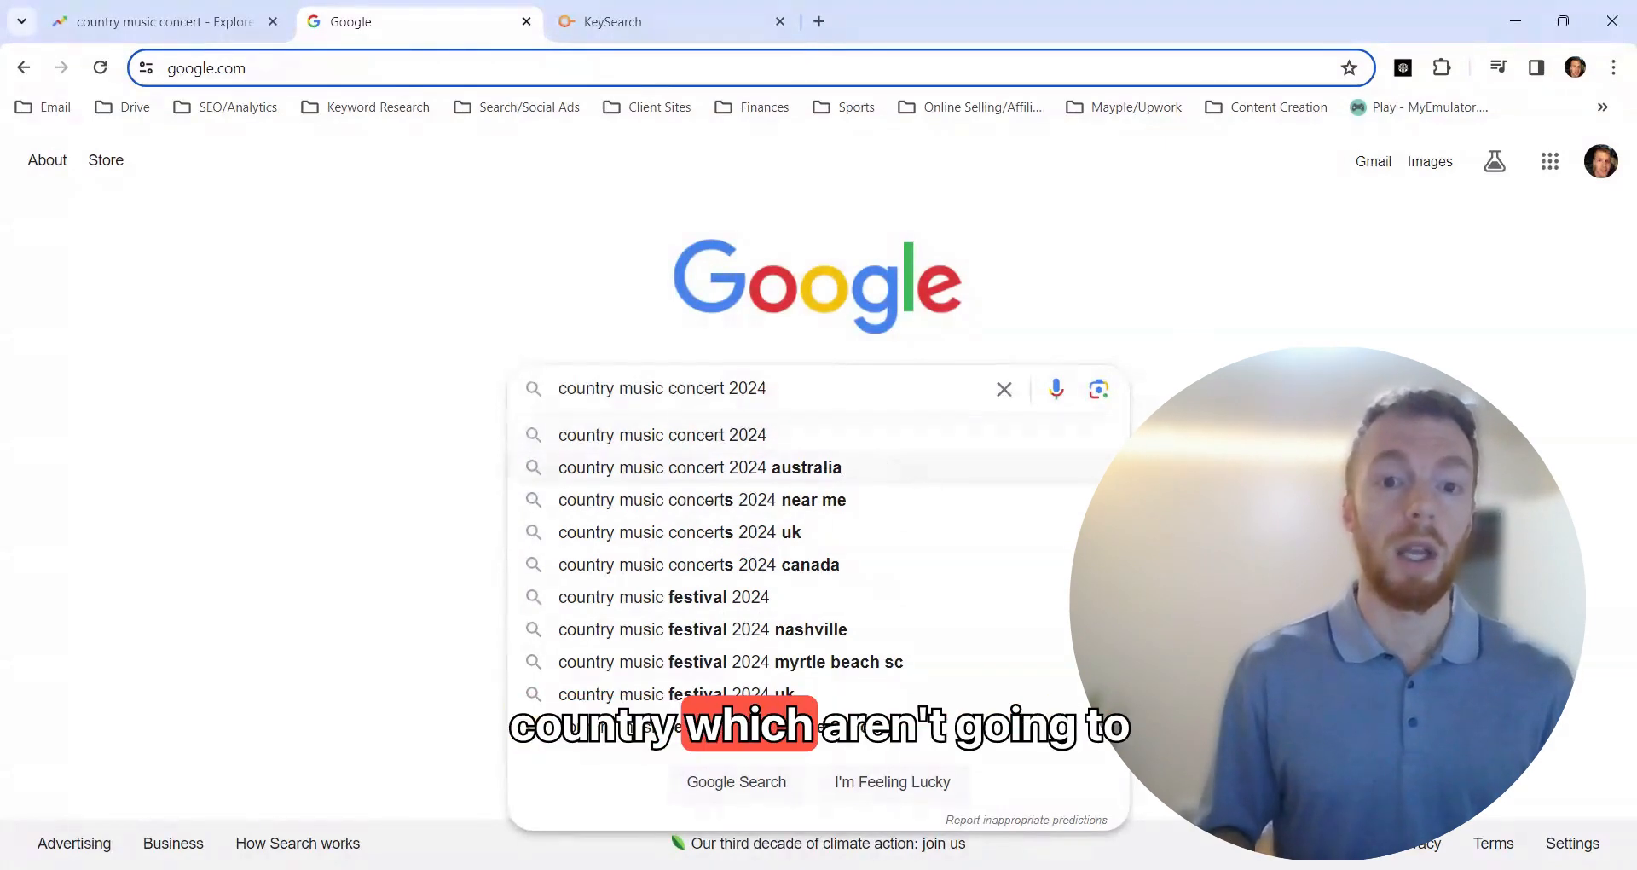
# Step: Shorten the Google query to "country concert" and view its autocomplete suggestions
pyautogui.press('BackSpace')
pyautogui.press('BackSpace')
pyautogui.press('BackSpace')
pyautogui.press('BackSpace')
pyautogui.press('BackSpace')
pyautogui.press('BackSpace')
pyautogui.press('BackSpace')
pyautogui.press('BackSpace')
pyautogui.press('BackSpace')
pyautogui.press('BackSpace')
pyautogui.press('BackSpace')
pyautogui.press('BackSpace')
pyautogui.press('BackSpace')
pyautogui.press('BackSpace')
pyautogui.press('BackSpace')
pyautogui.press('BackSpace')
pyautogui.press('BackSpace')
pyautogui.press('BackSpace')
pyautogui.press('BackSpace')
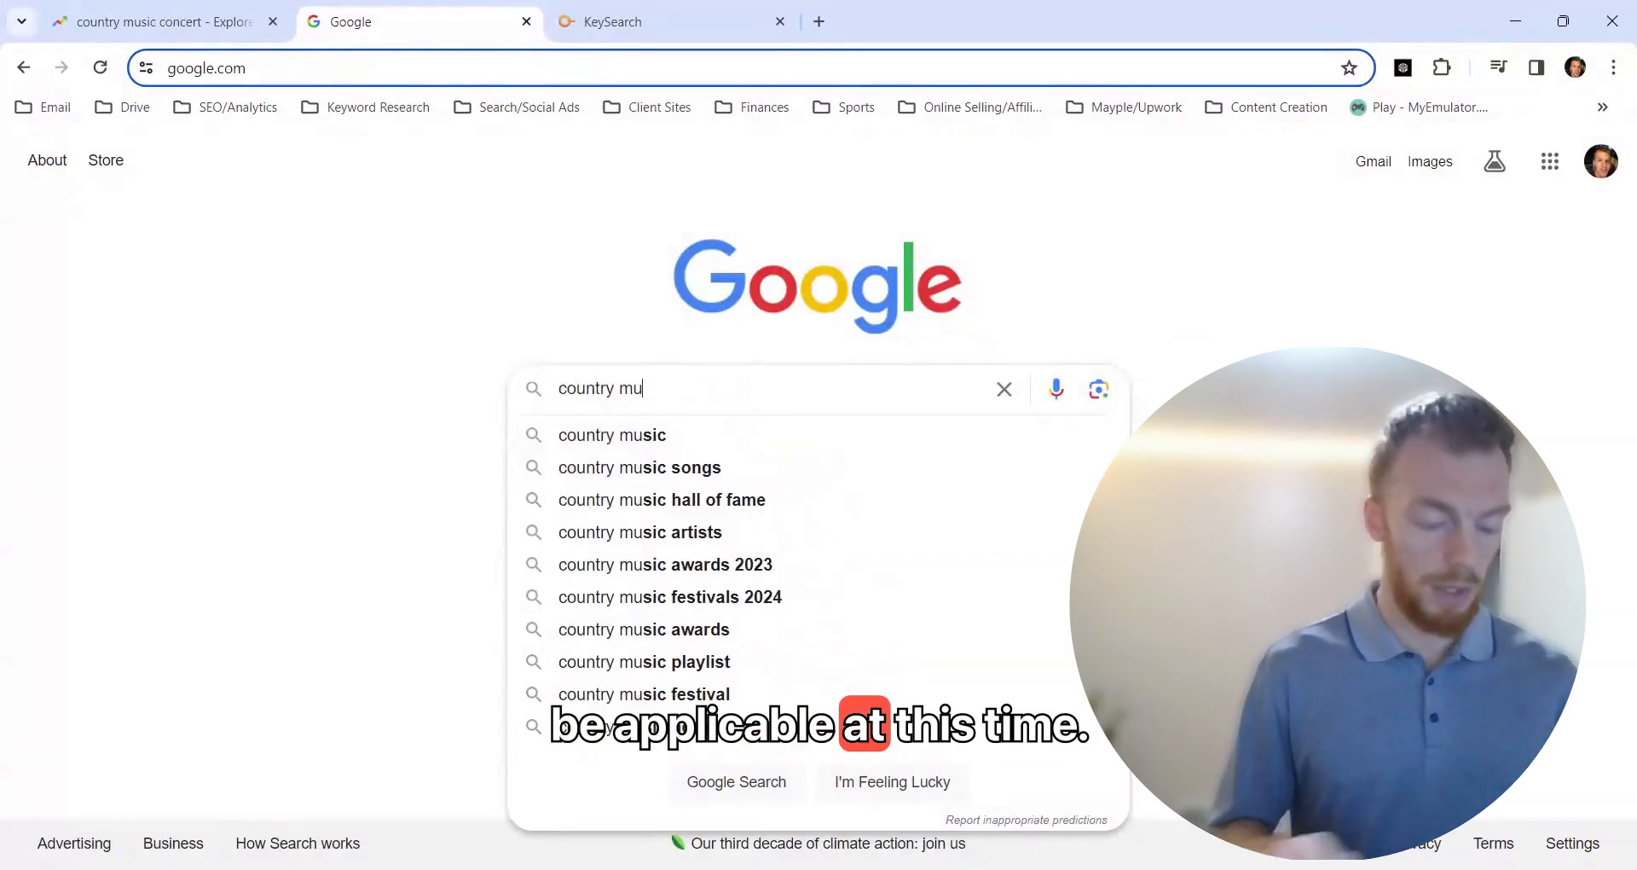
pyautogui.write('conce')
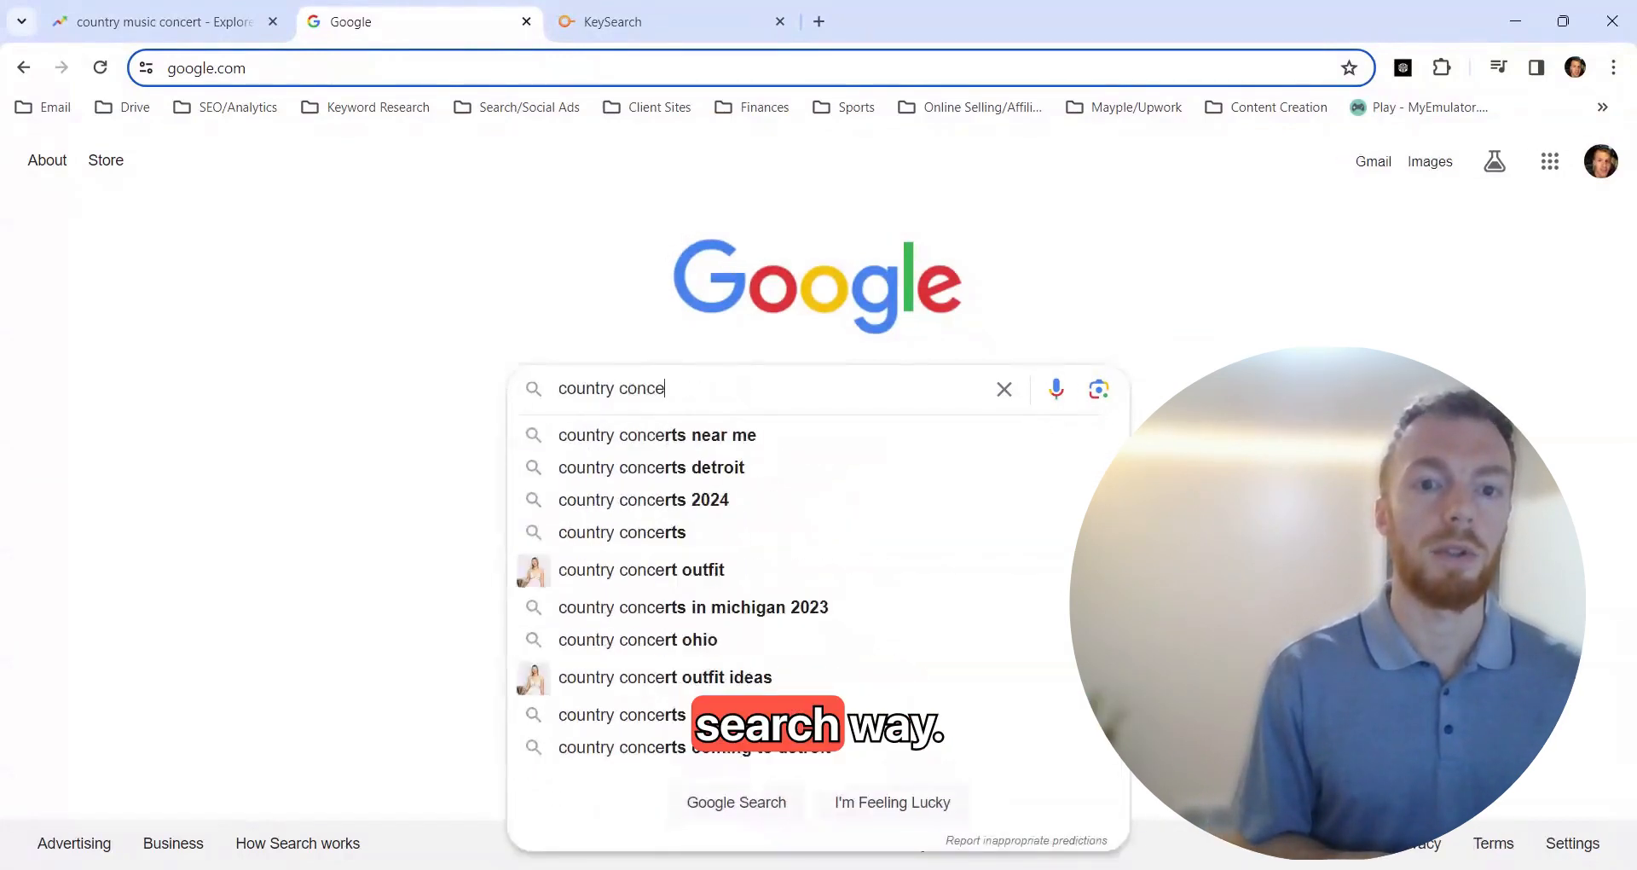
pyautogui.write('rt')
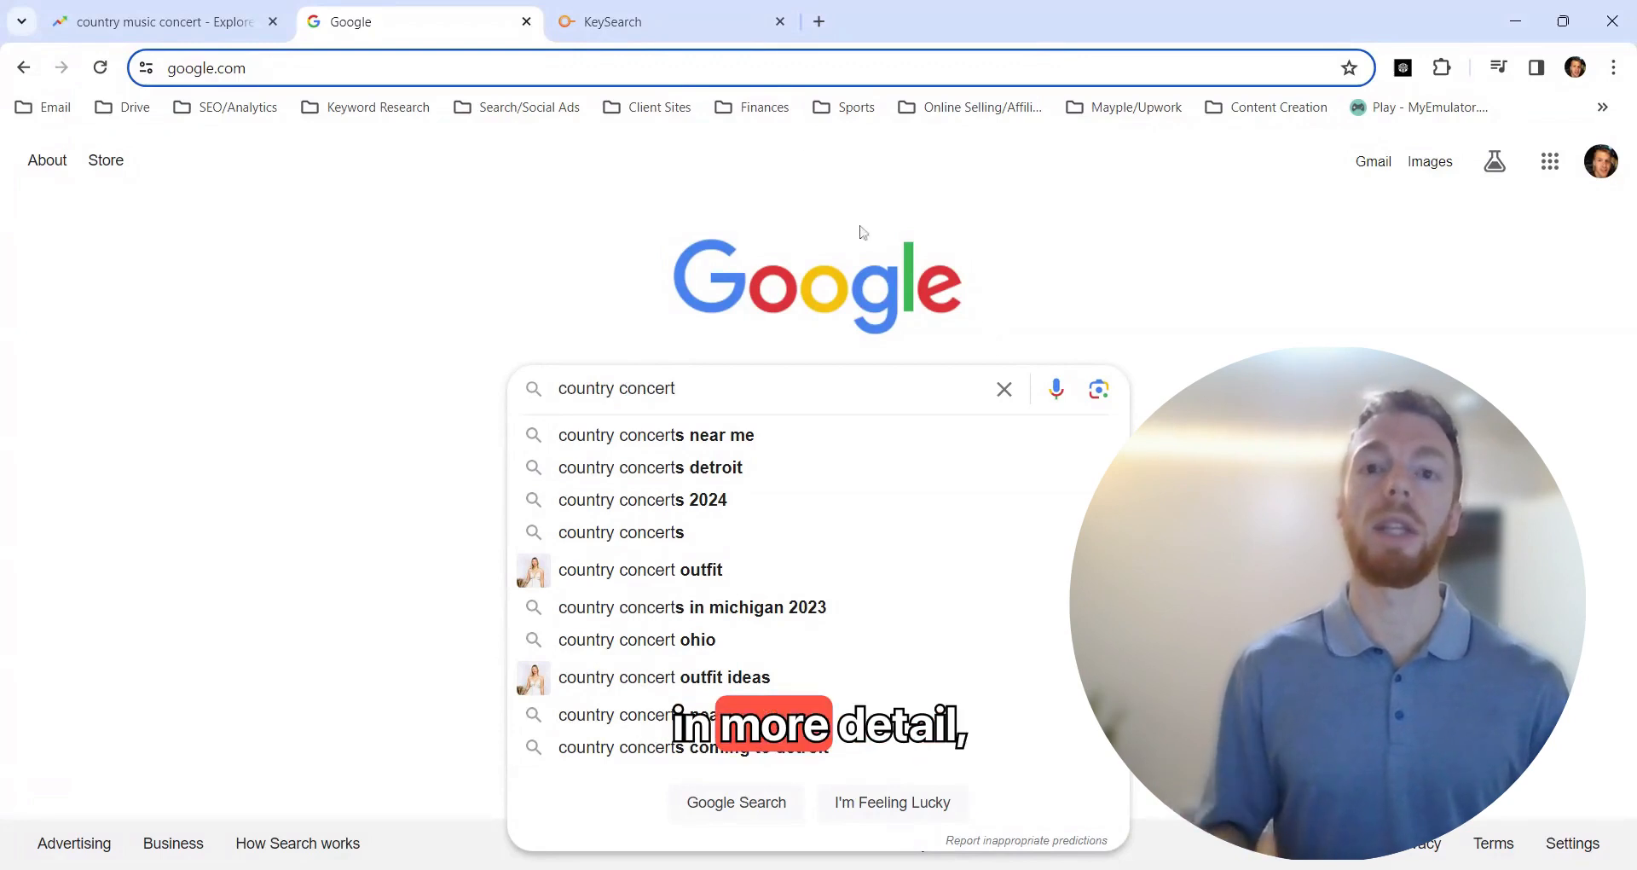
# Step: Switch to KeySearch, search related keywords for "country music concert" in the United States, and sort them by highest volume
pyautogui.click(653, 25)
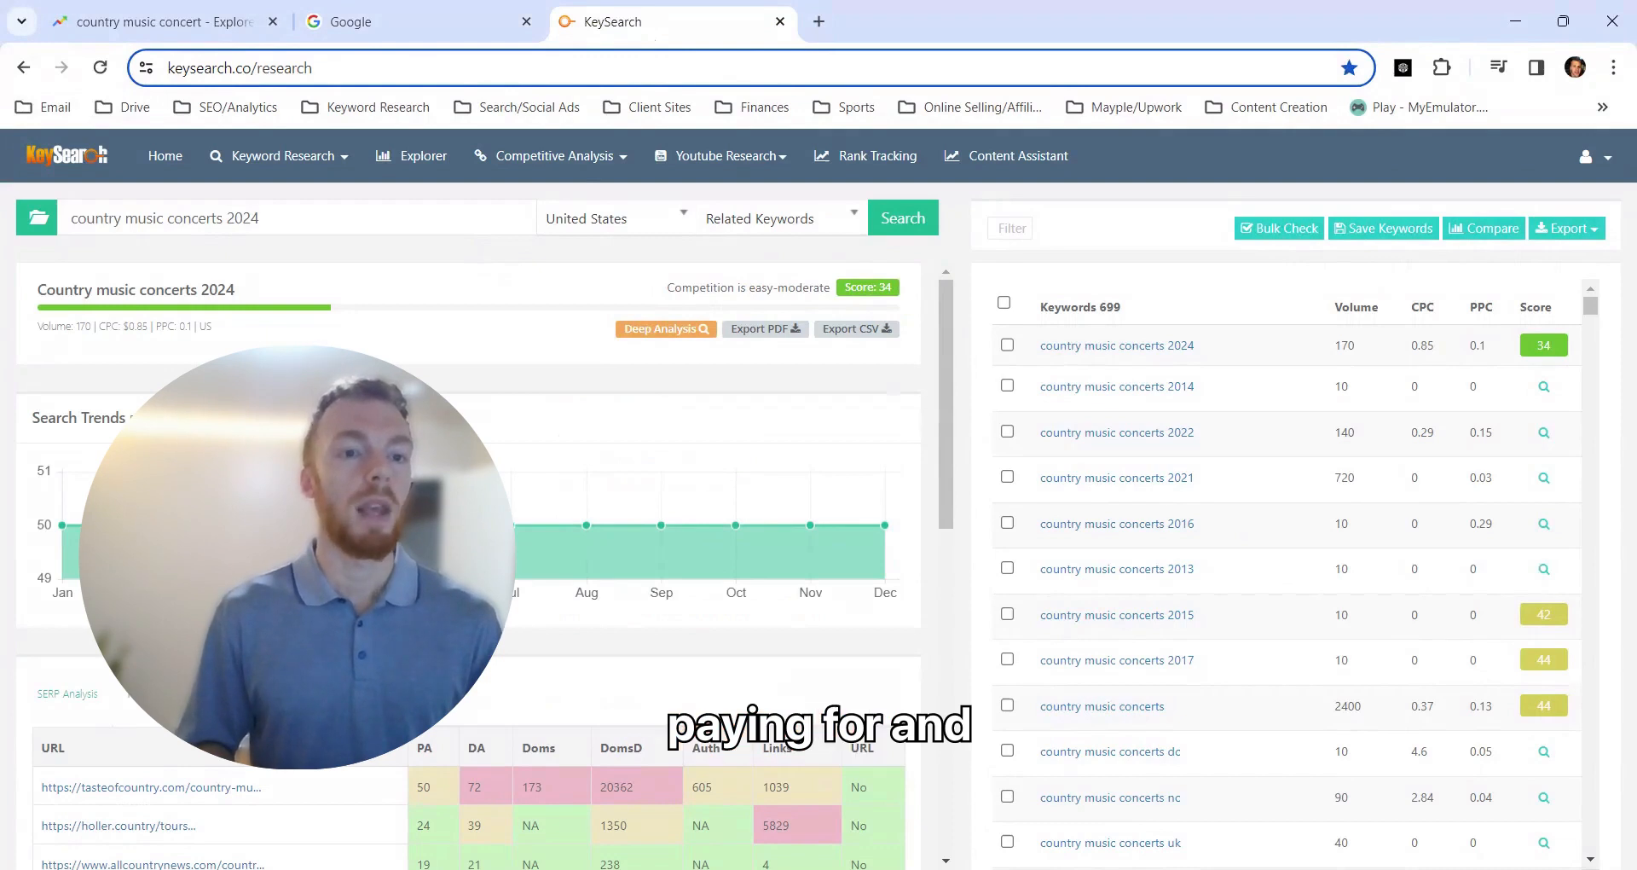
pyautogui.click(260, 218)
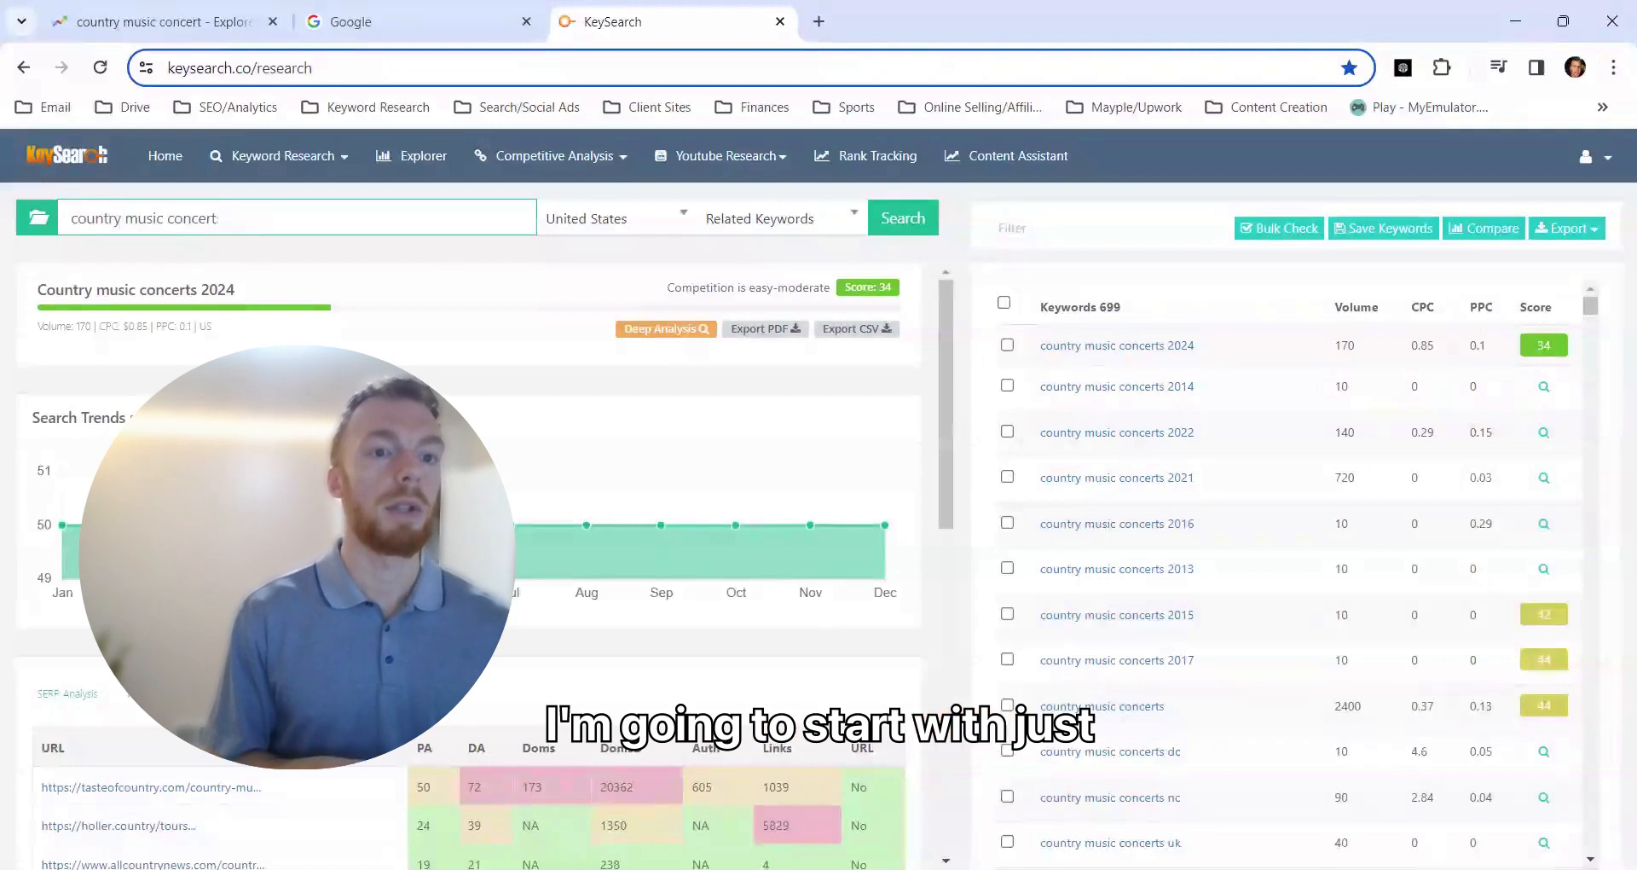
pyautogui.press('BackSpace')
pyautogui.press('Return')
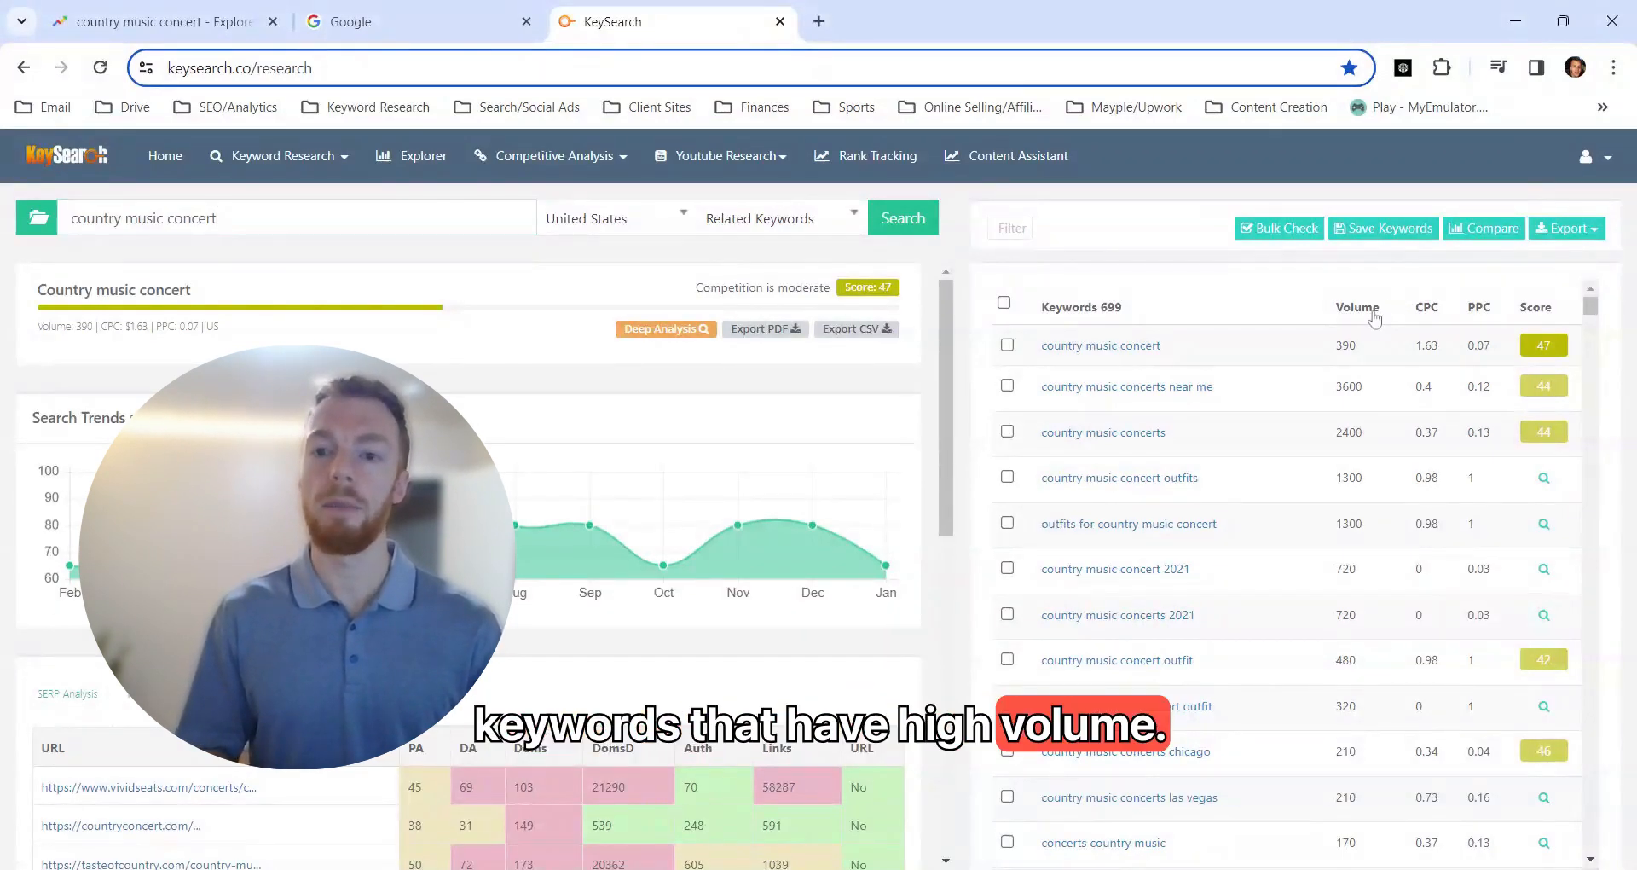
pyautogui.click(1373, 309)
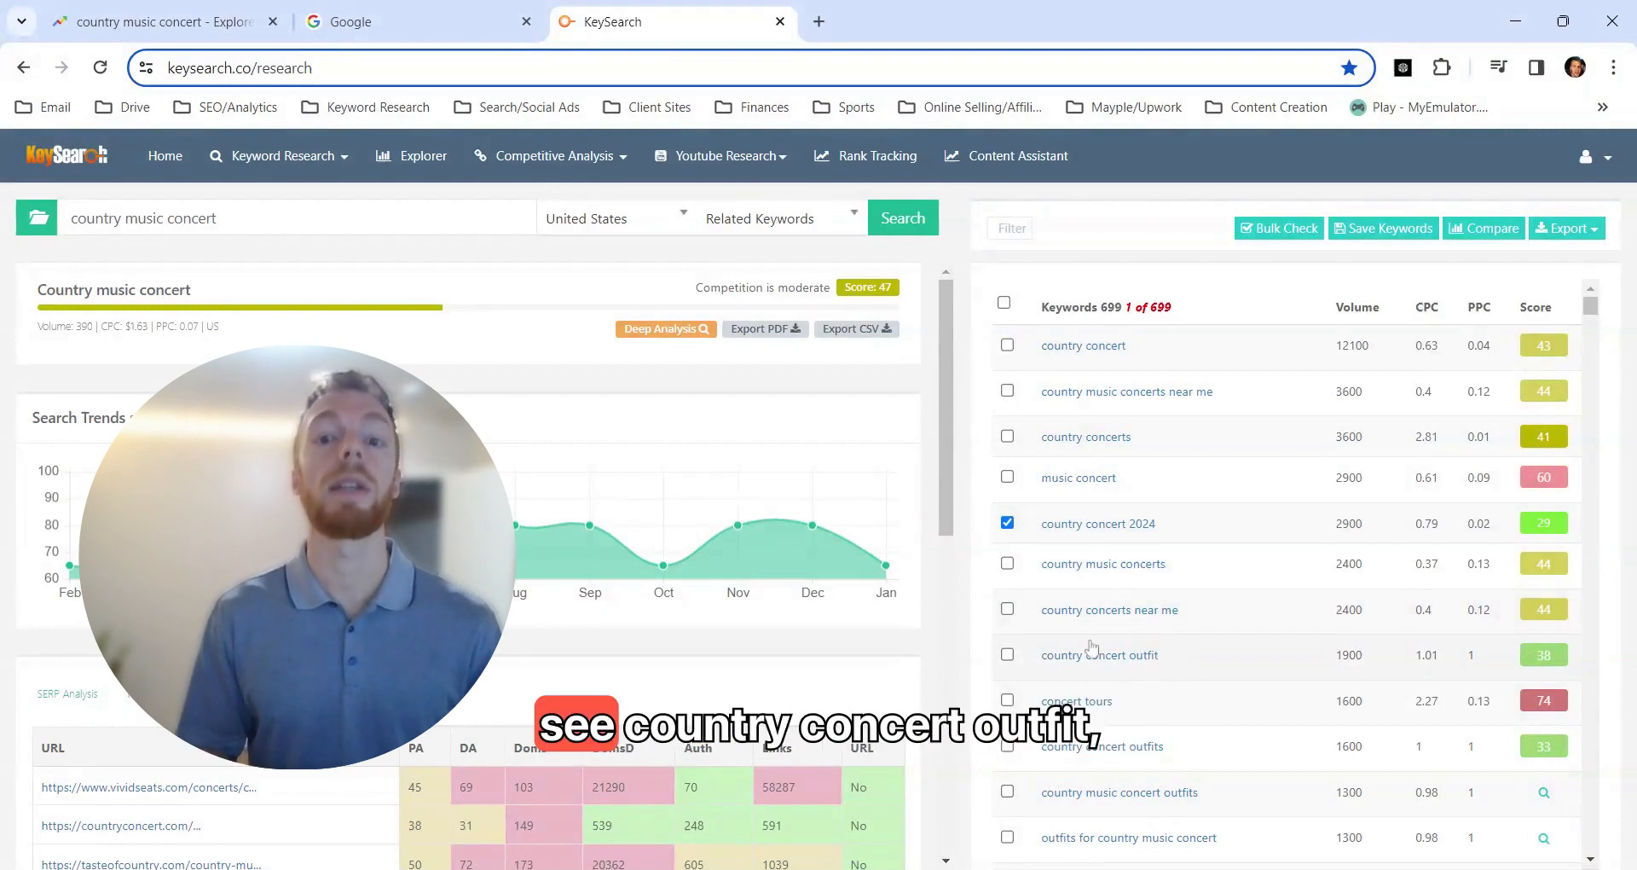
# Step: Select the keywords country concert 2024, country concert outfit, country concert outfits and country concert in the results list
pyautogui.click(1007, 653)
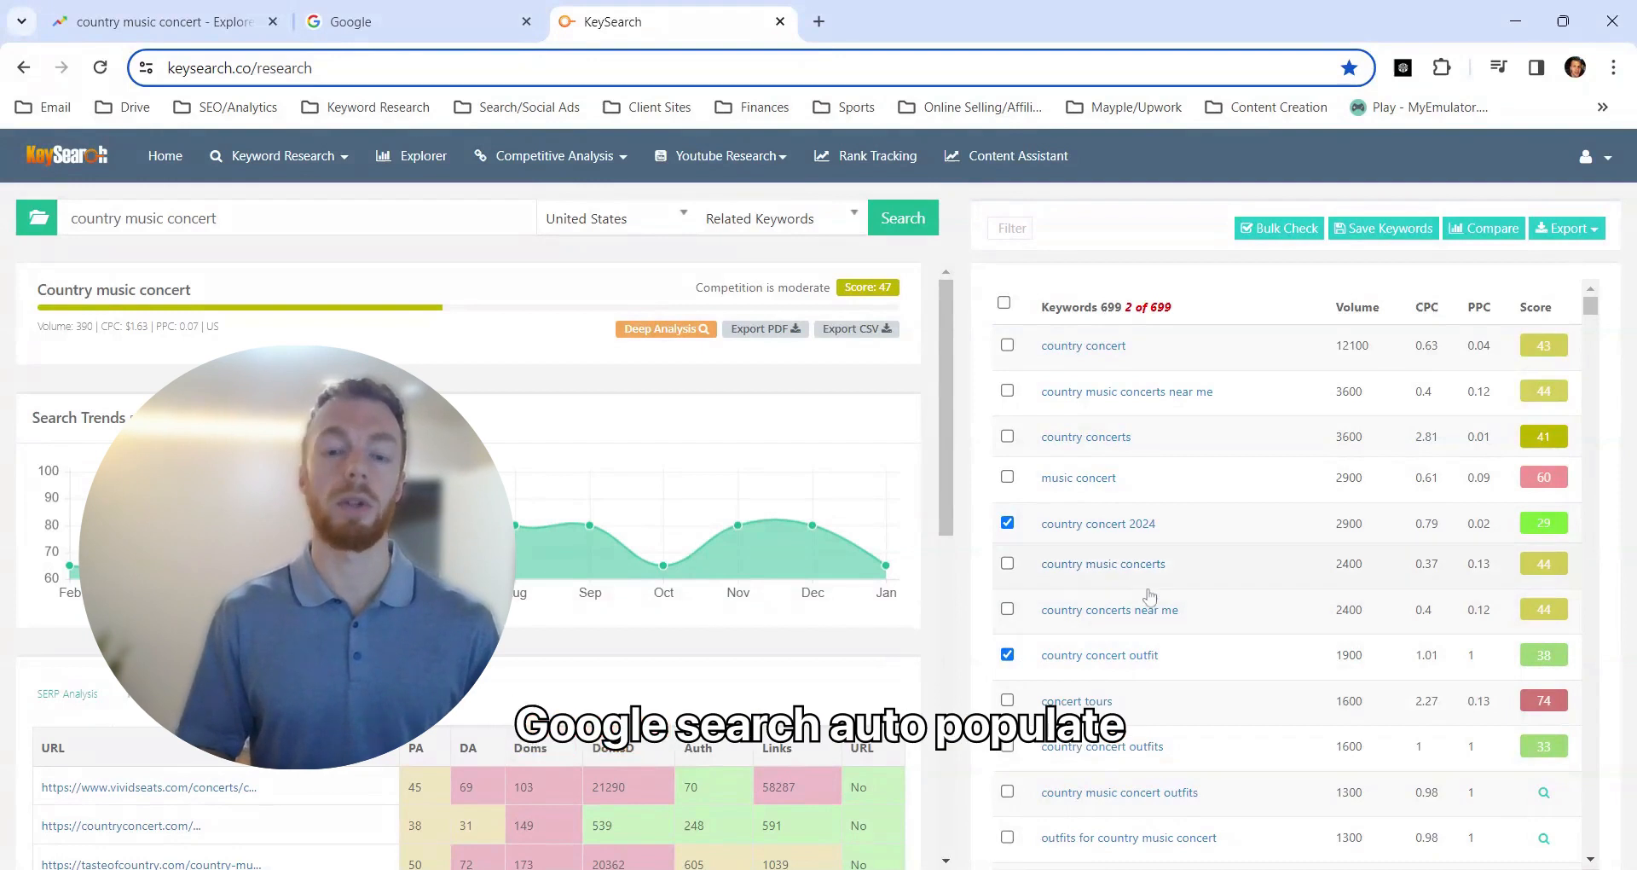
pyautogui.scroll(-2, 1153, 669)
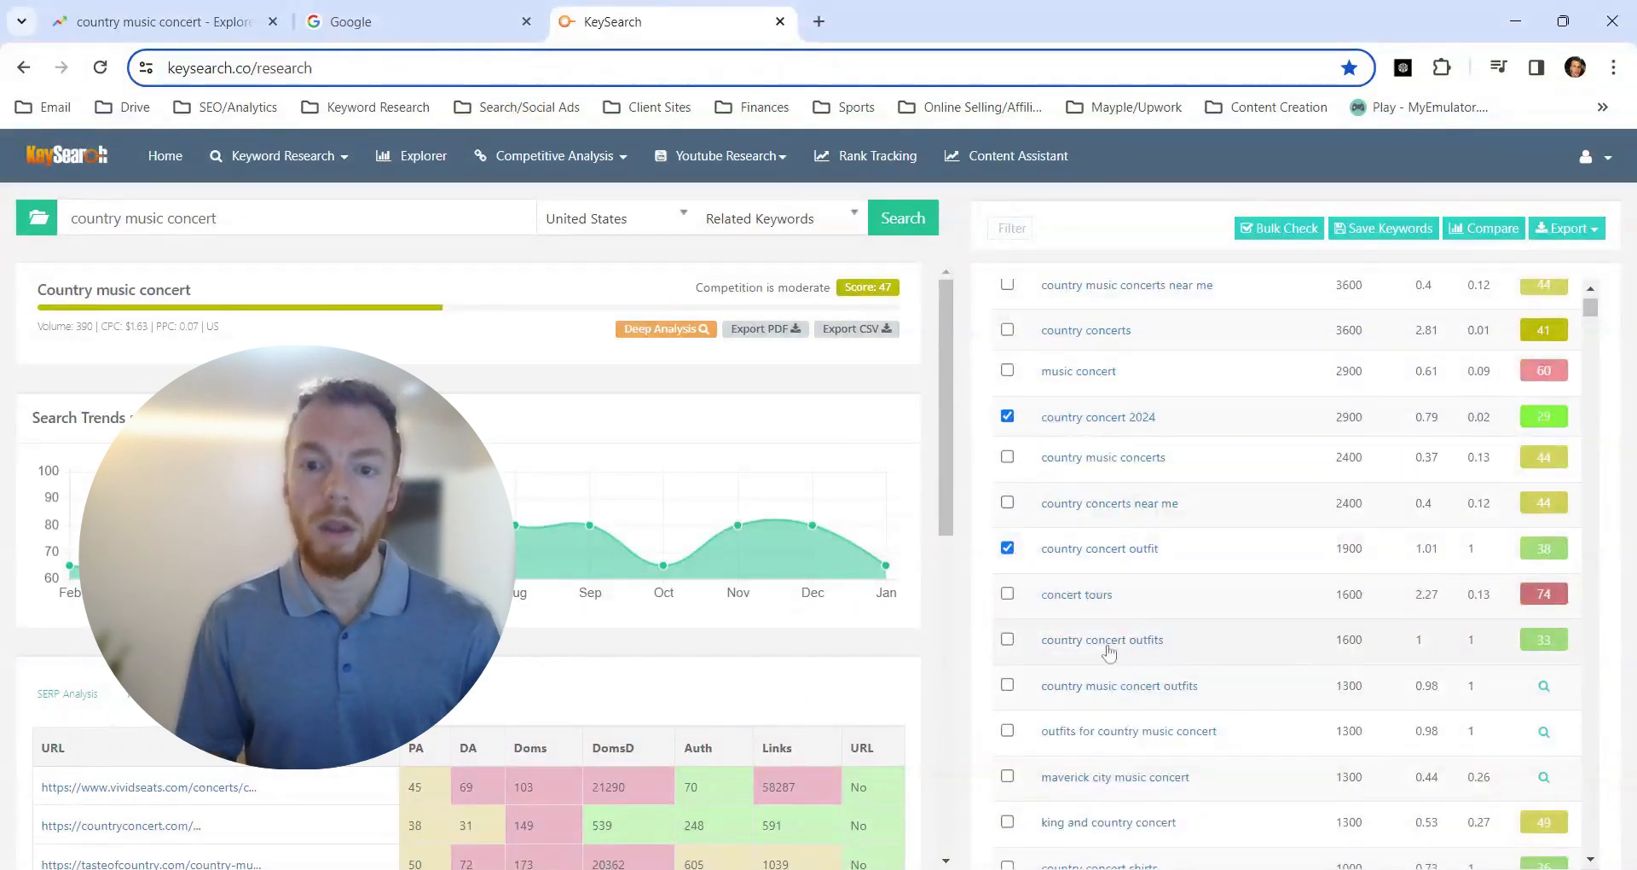
pyautogui.click(1008, 641)
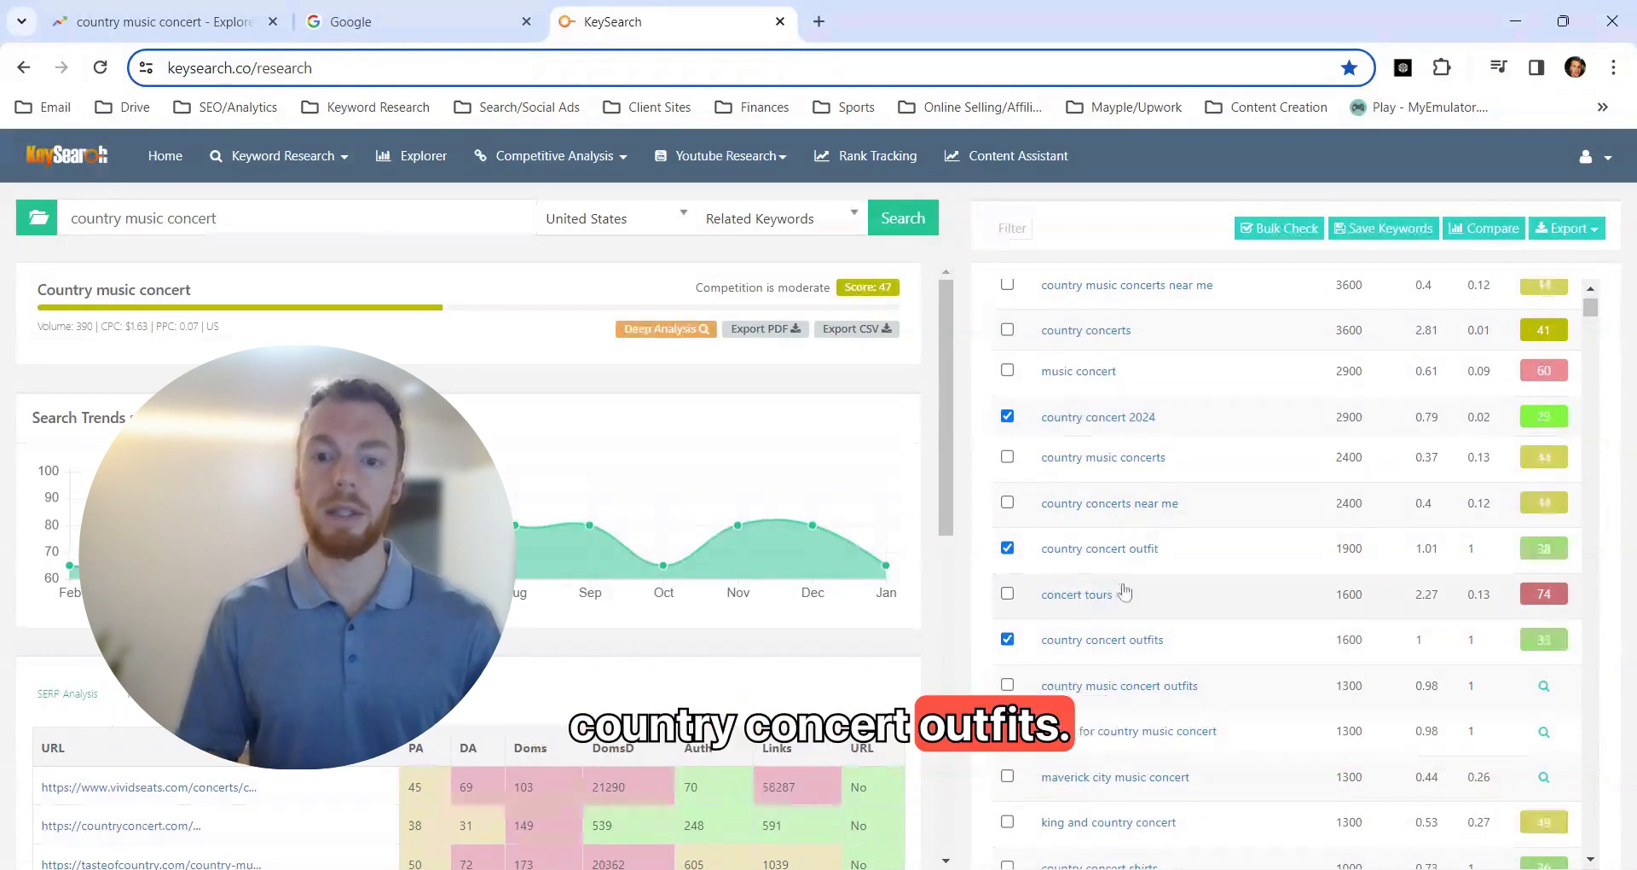
pyautogui.scroll(2, 1133, 587)
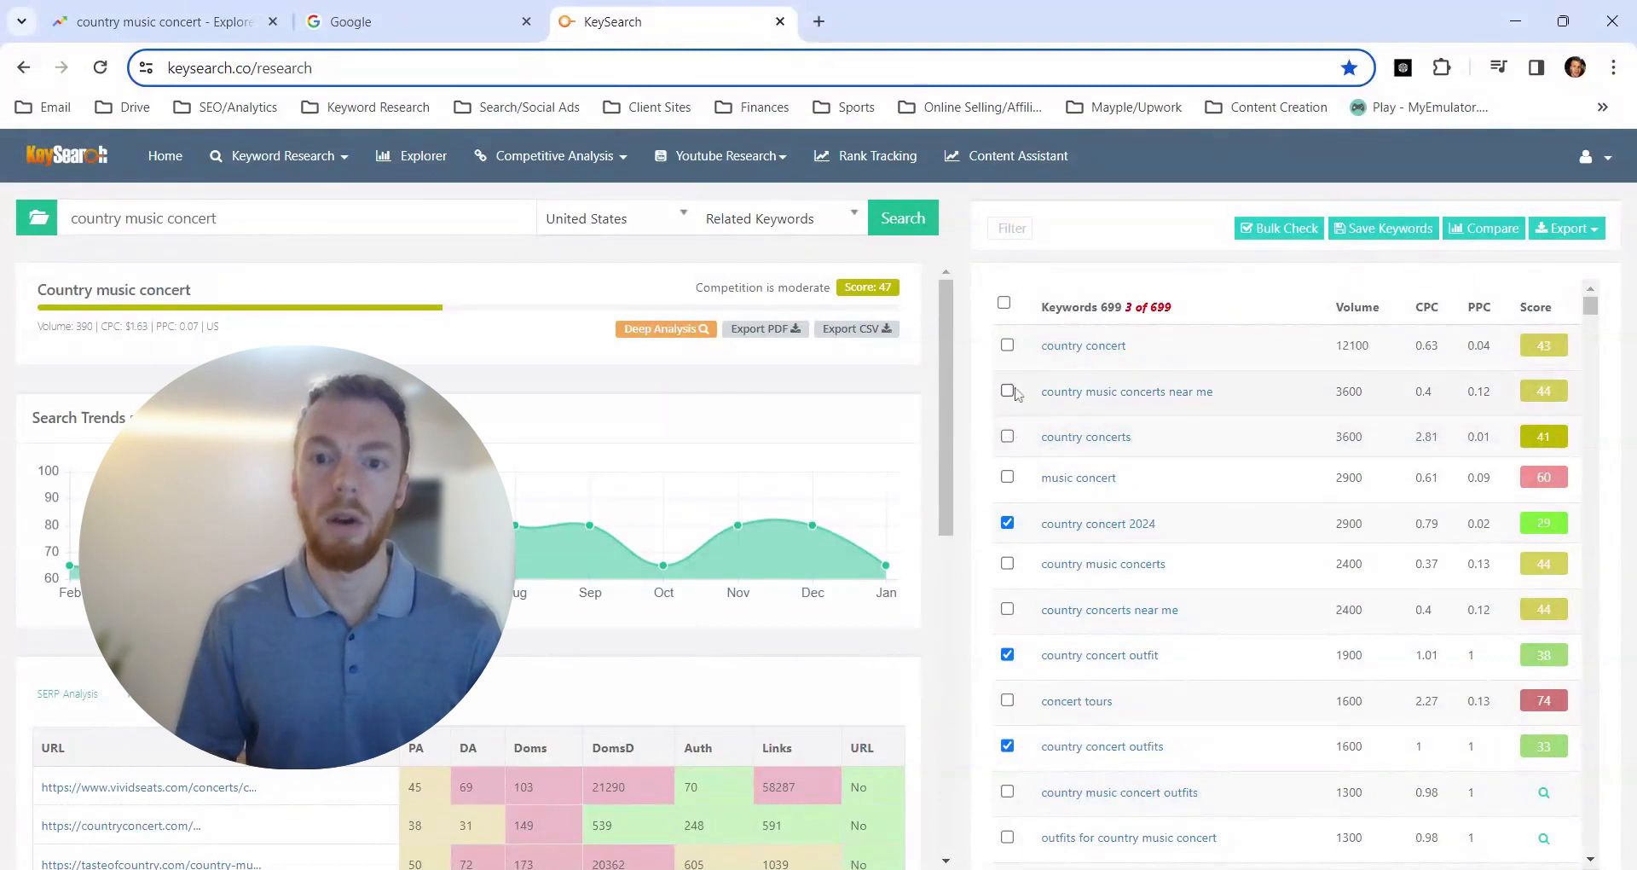
pyautogui.click(1008, 345)
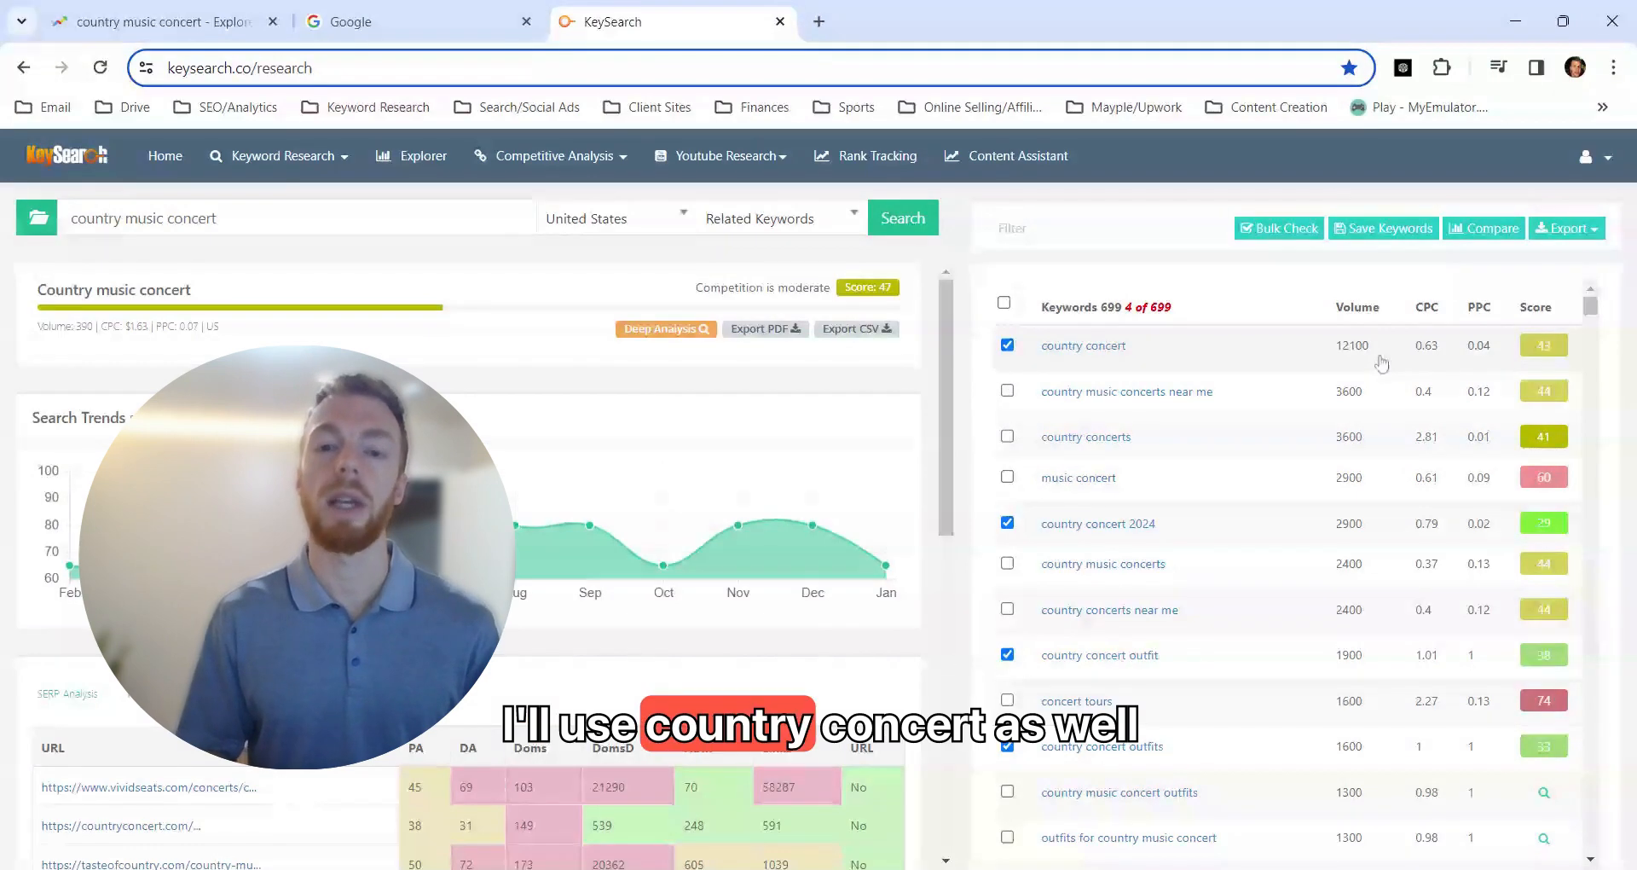
# Step: Load the missing scores of country music concert outfits, outfits for country music concert and maverick city music concert, and select the first two keywords
pyautogui.scroll(-3, 1382, 369)
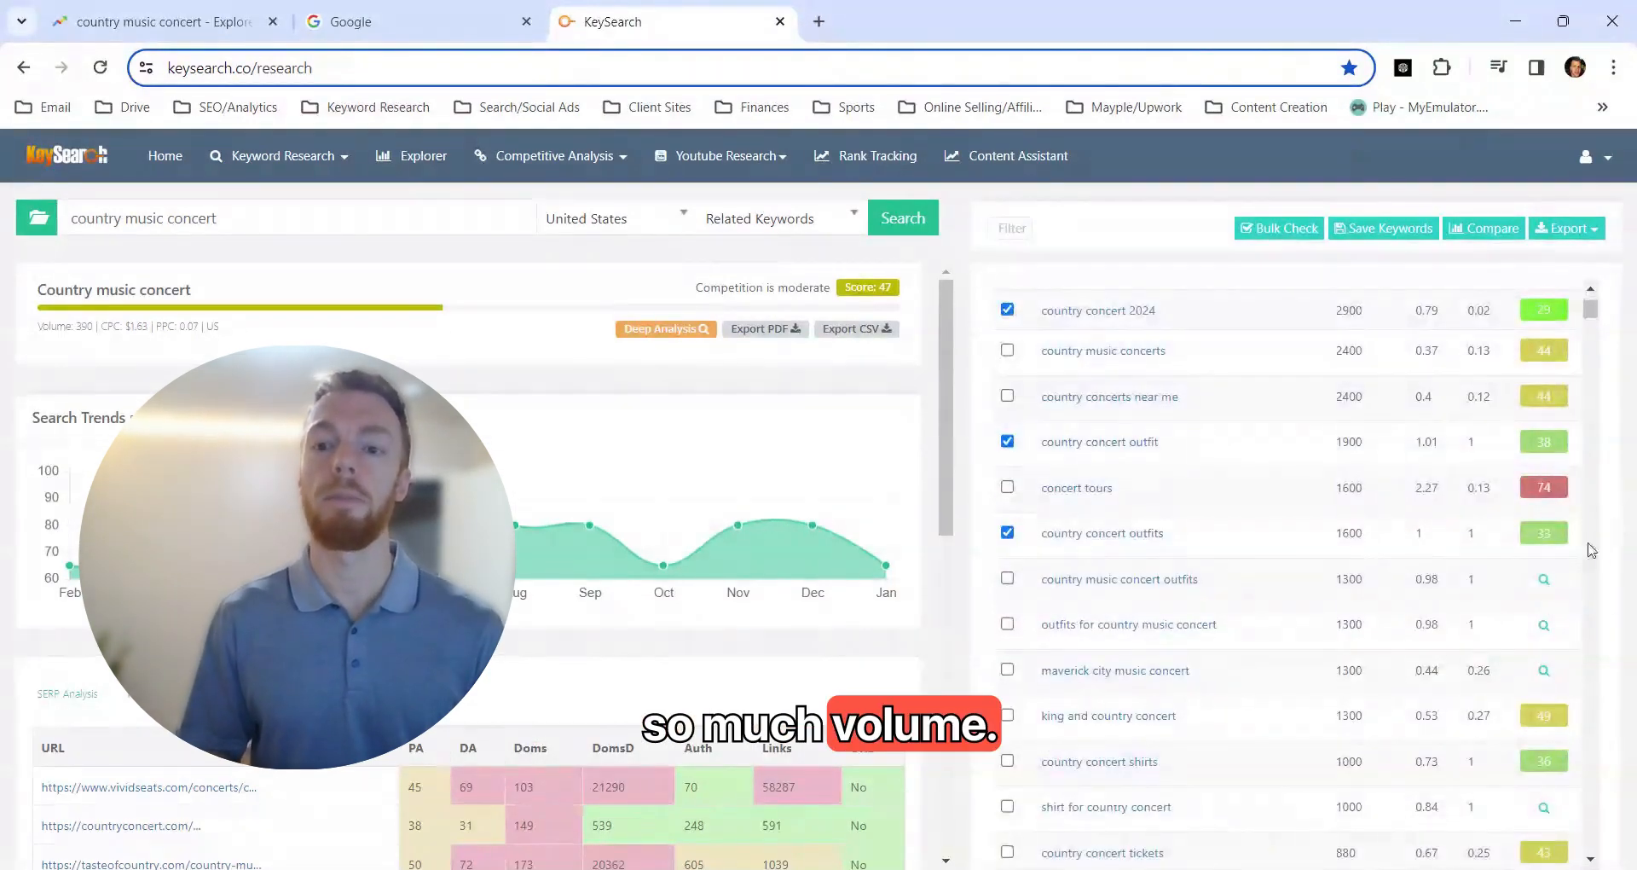
pyautogui.click(1543, 581)
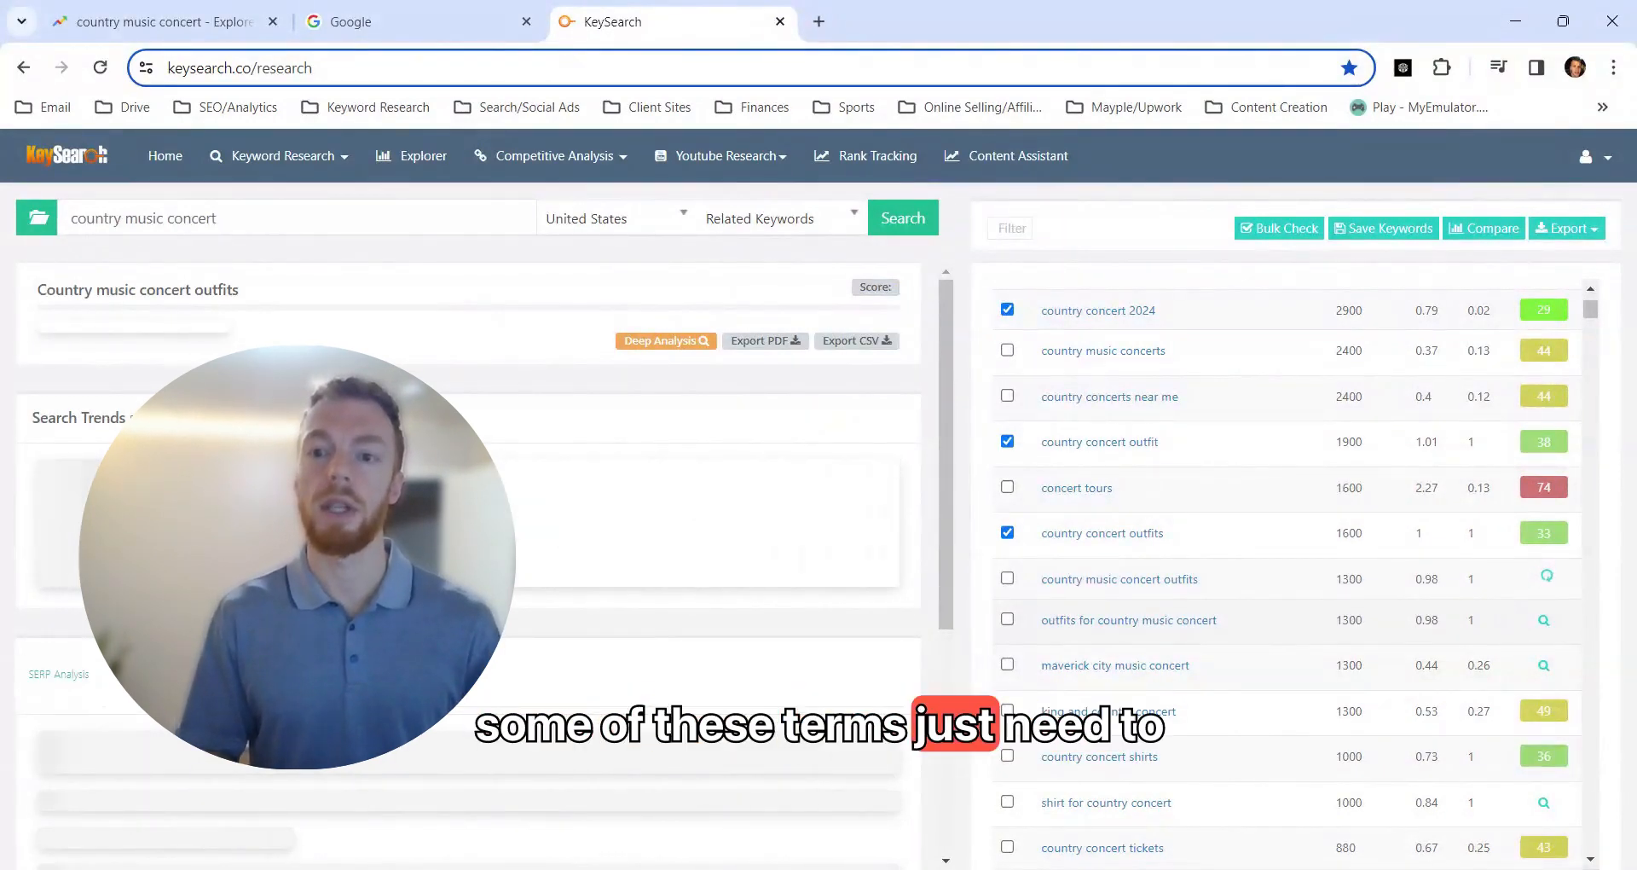
pyautogui.click(1543, 621)
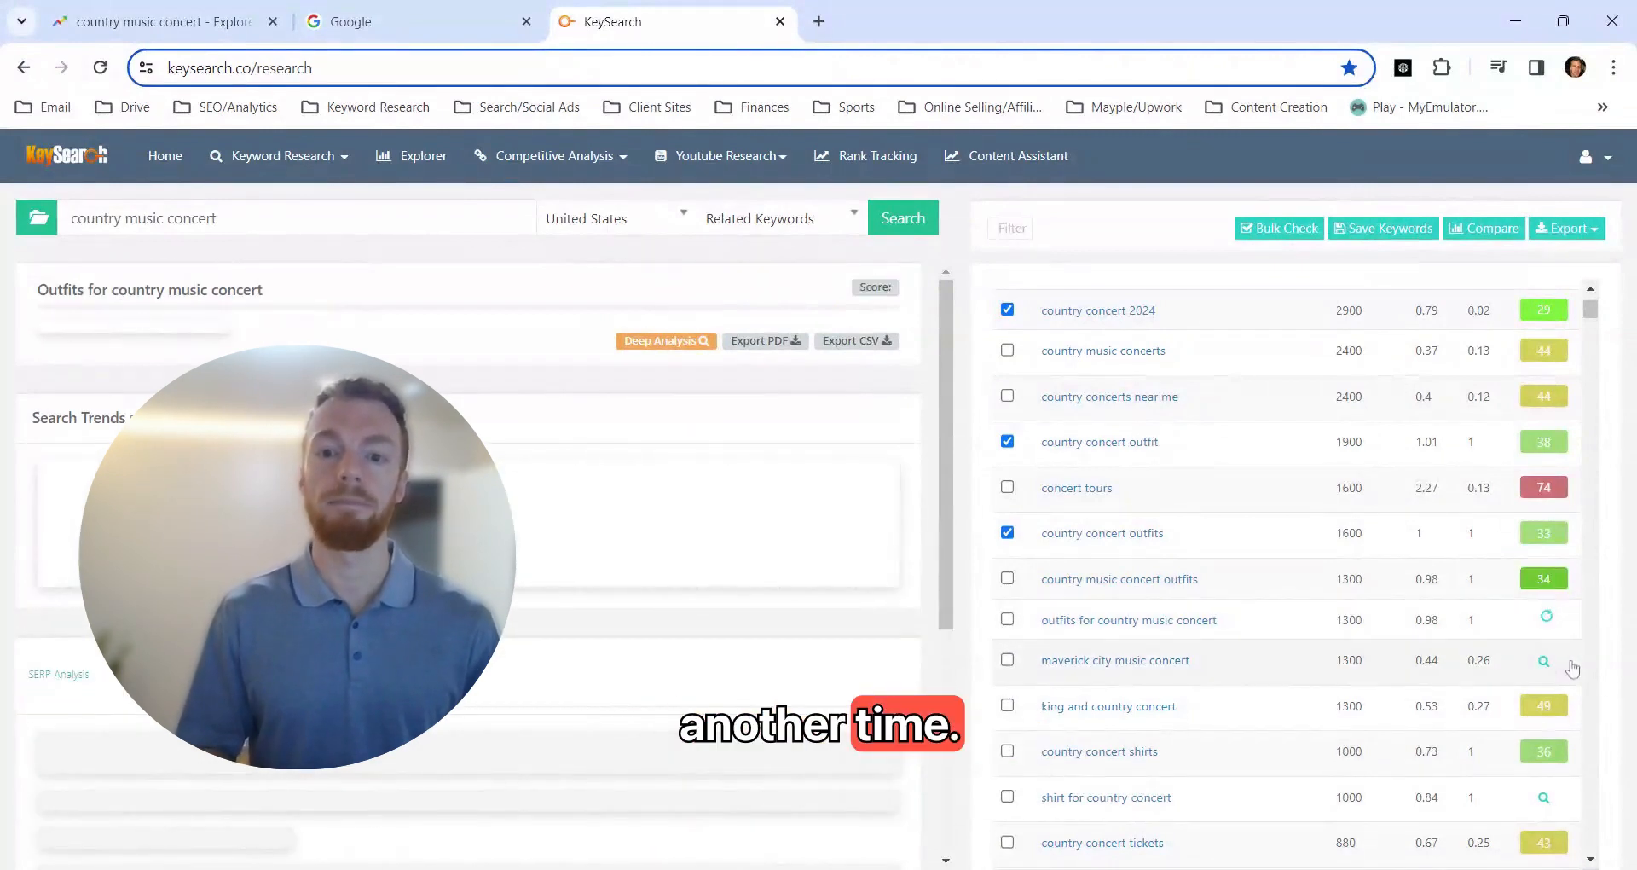
pyautogui.click(1543, 664)
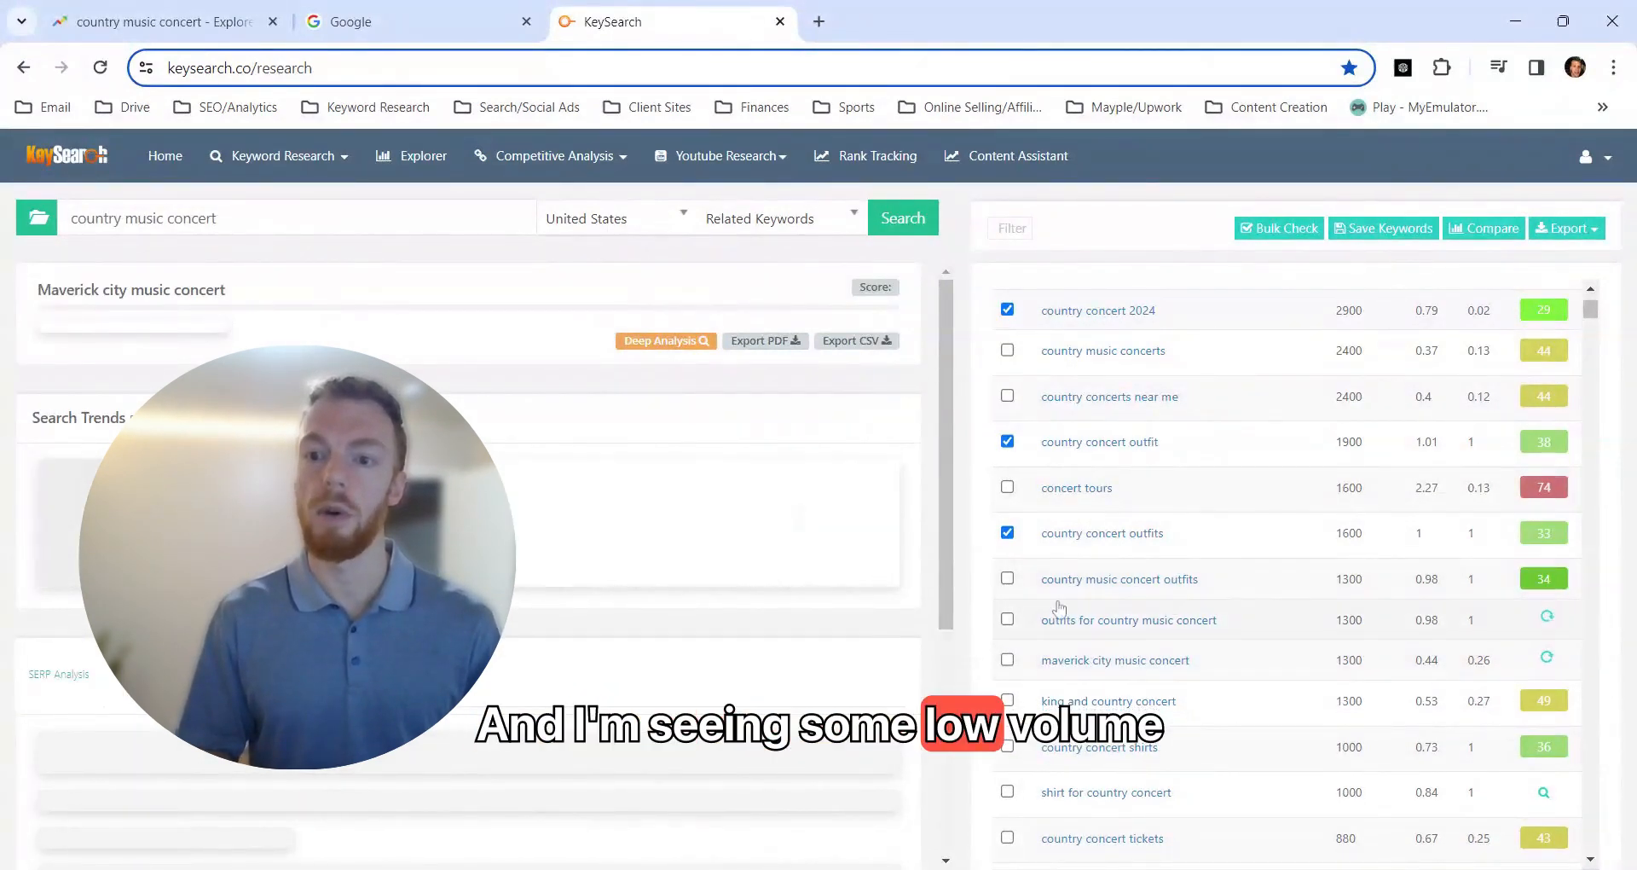
pyautogui.click(1007, 579)
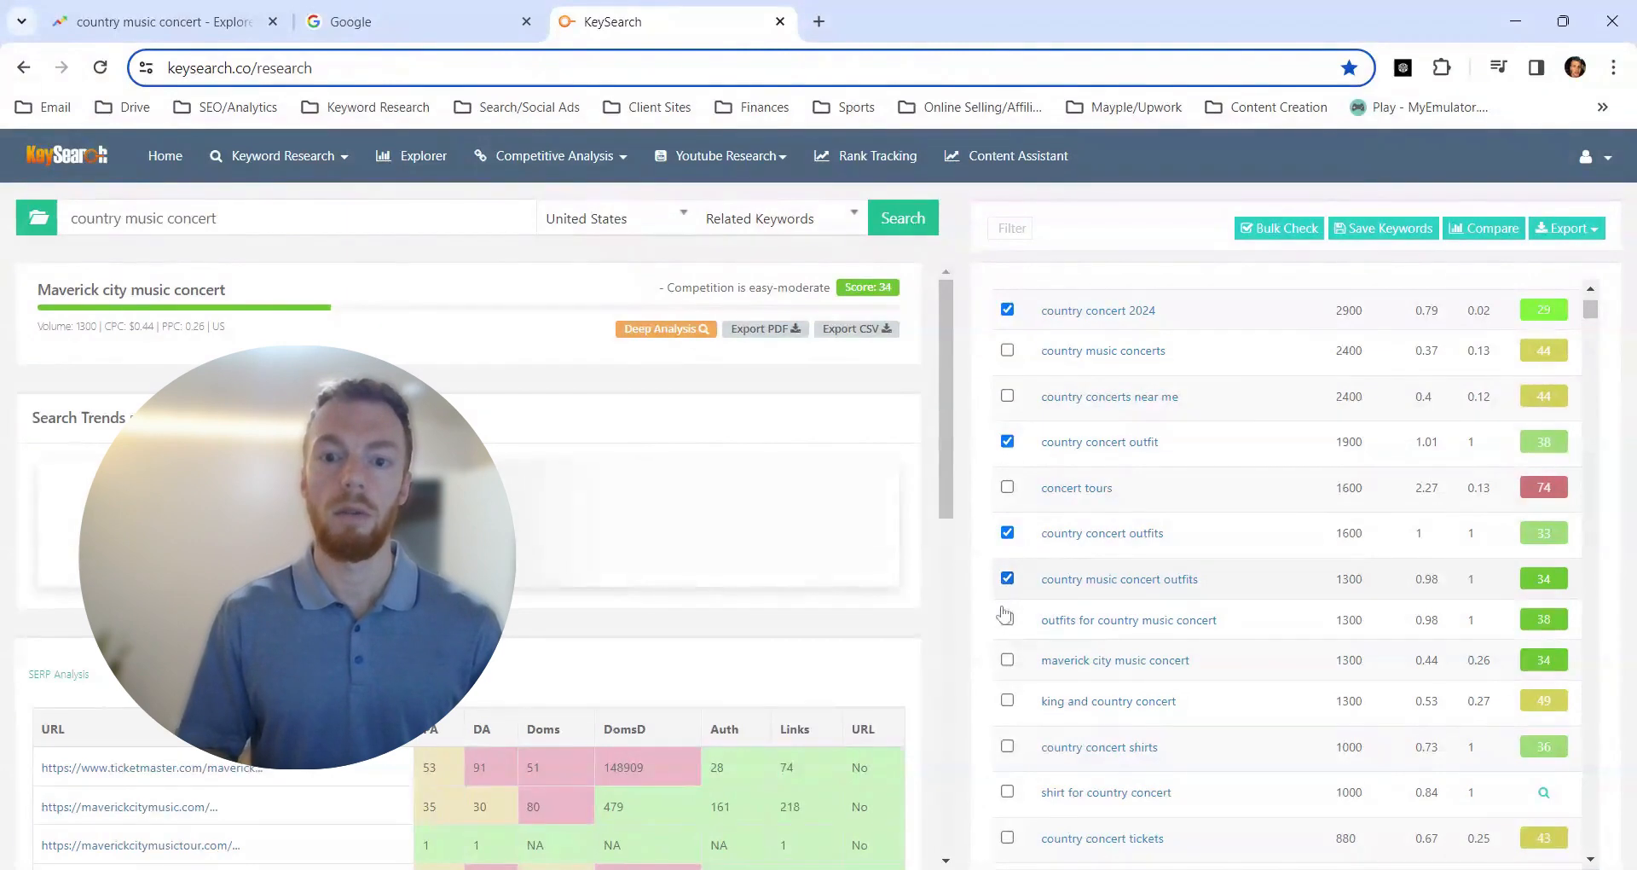
pyautogui.scroll(3, 1275, 585)
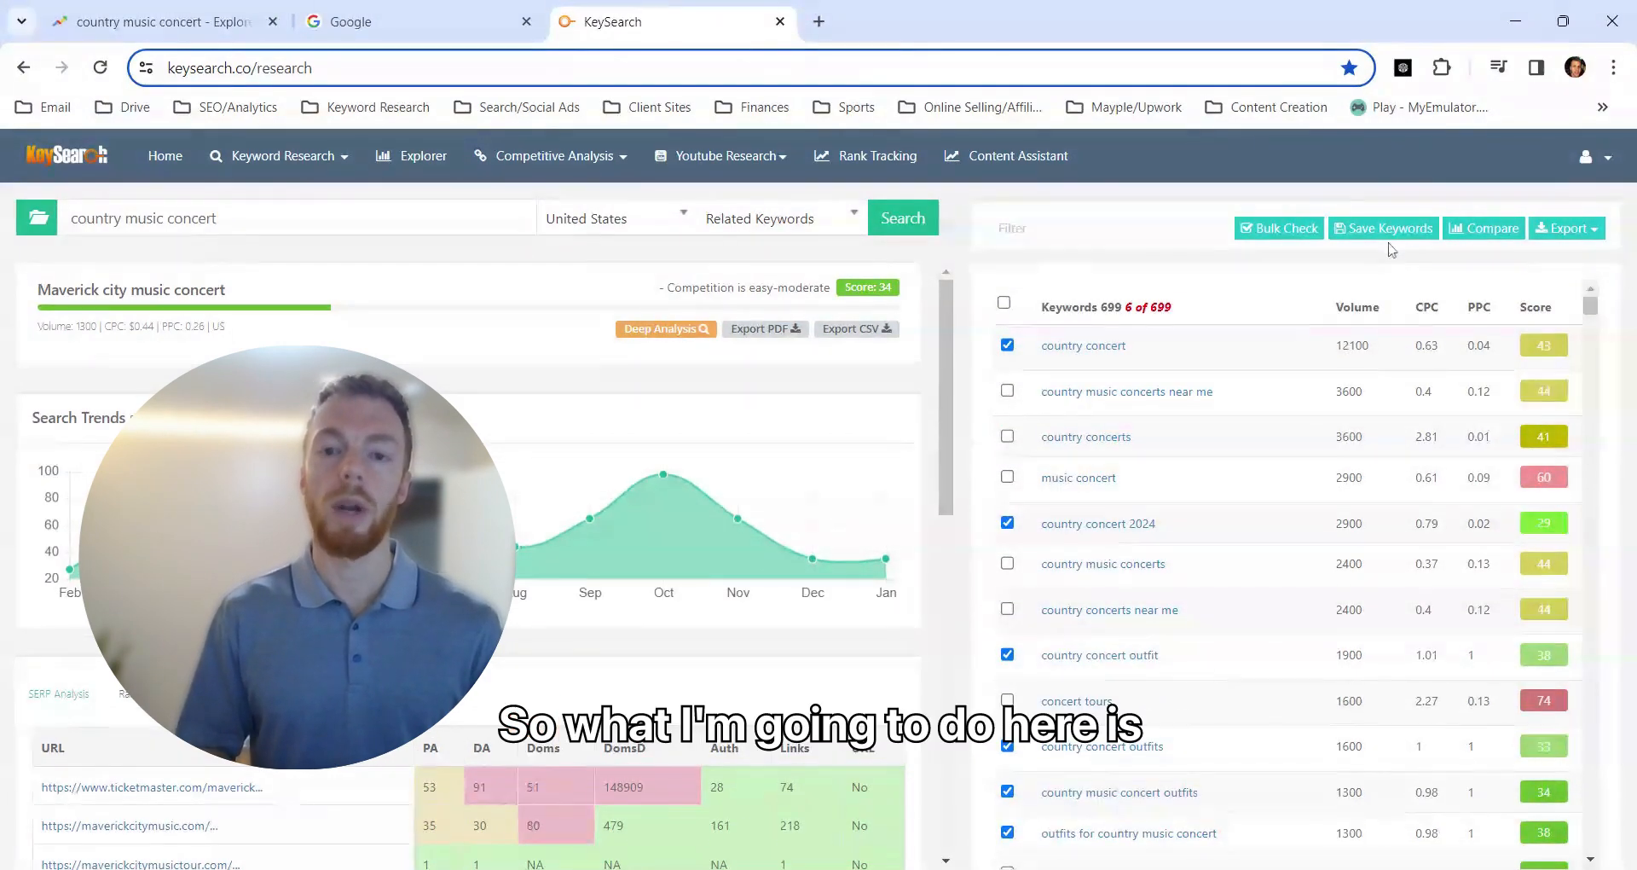
# Step: Save the six selected keywords to a new list named Country Concert
pyautogui.click(1386, 232)
pyautogui.click(682, 254)
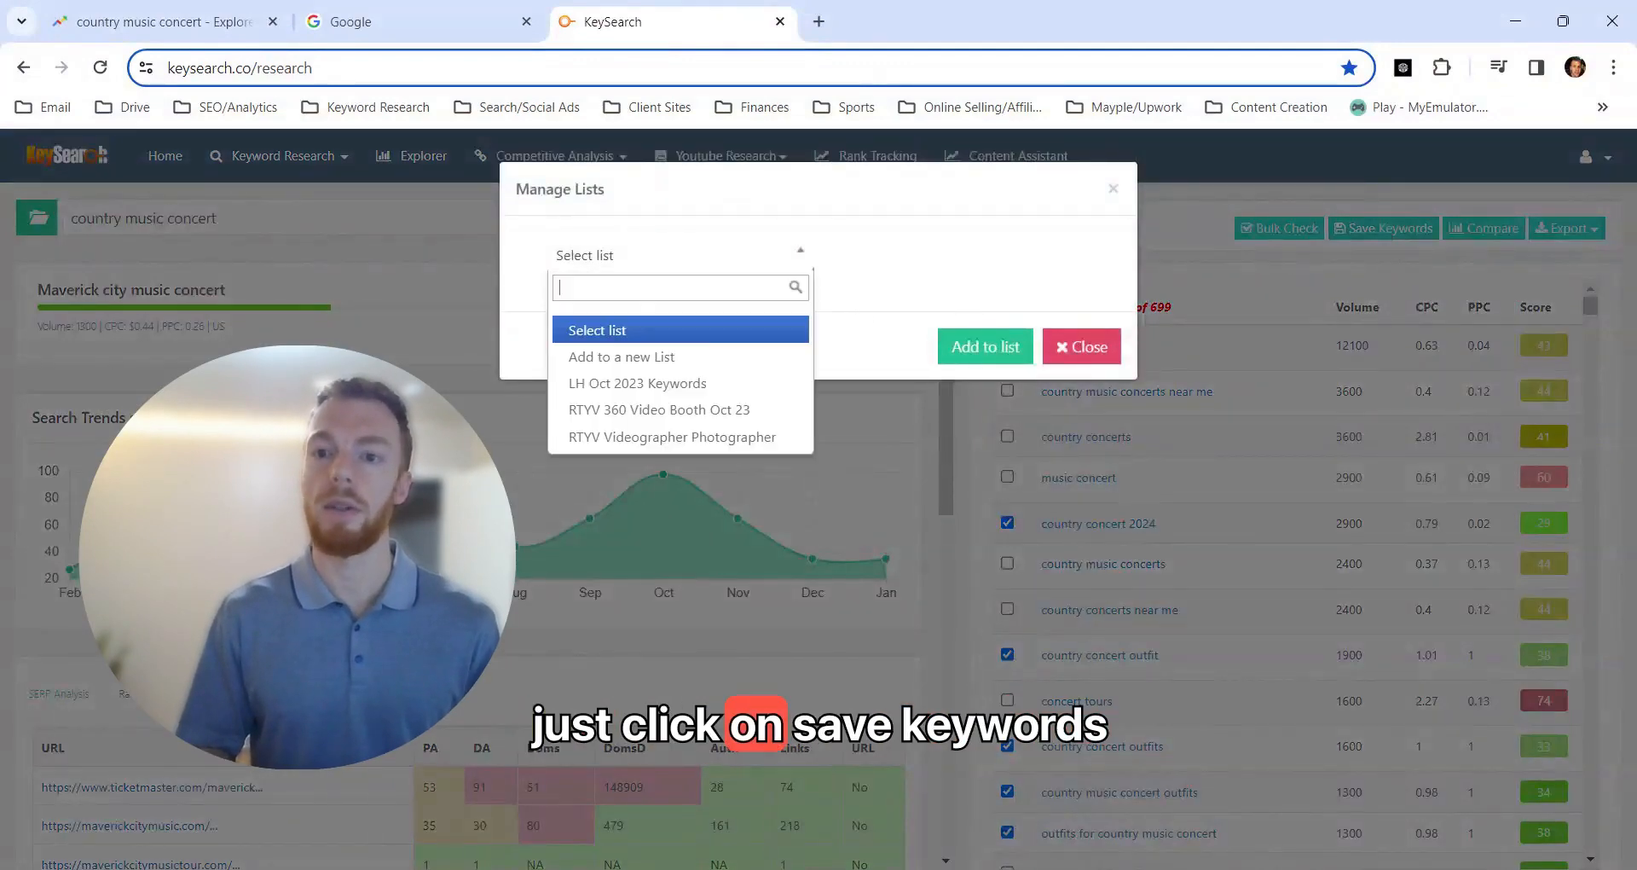
pyautogui.click(679, 358)
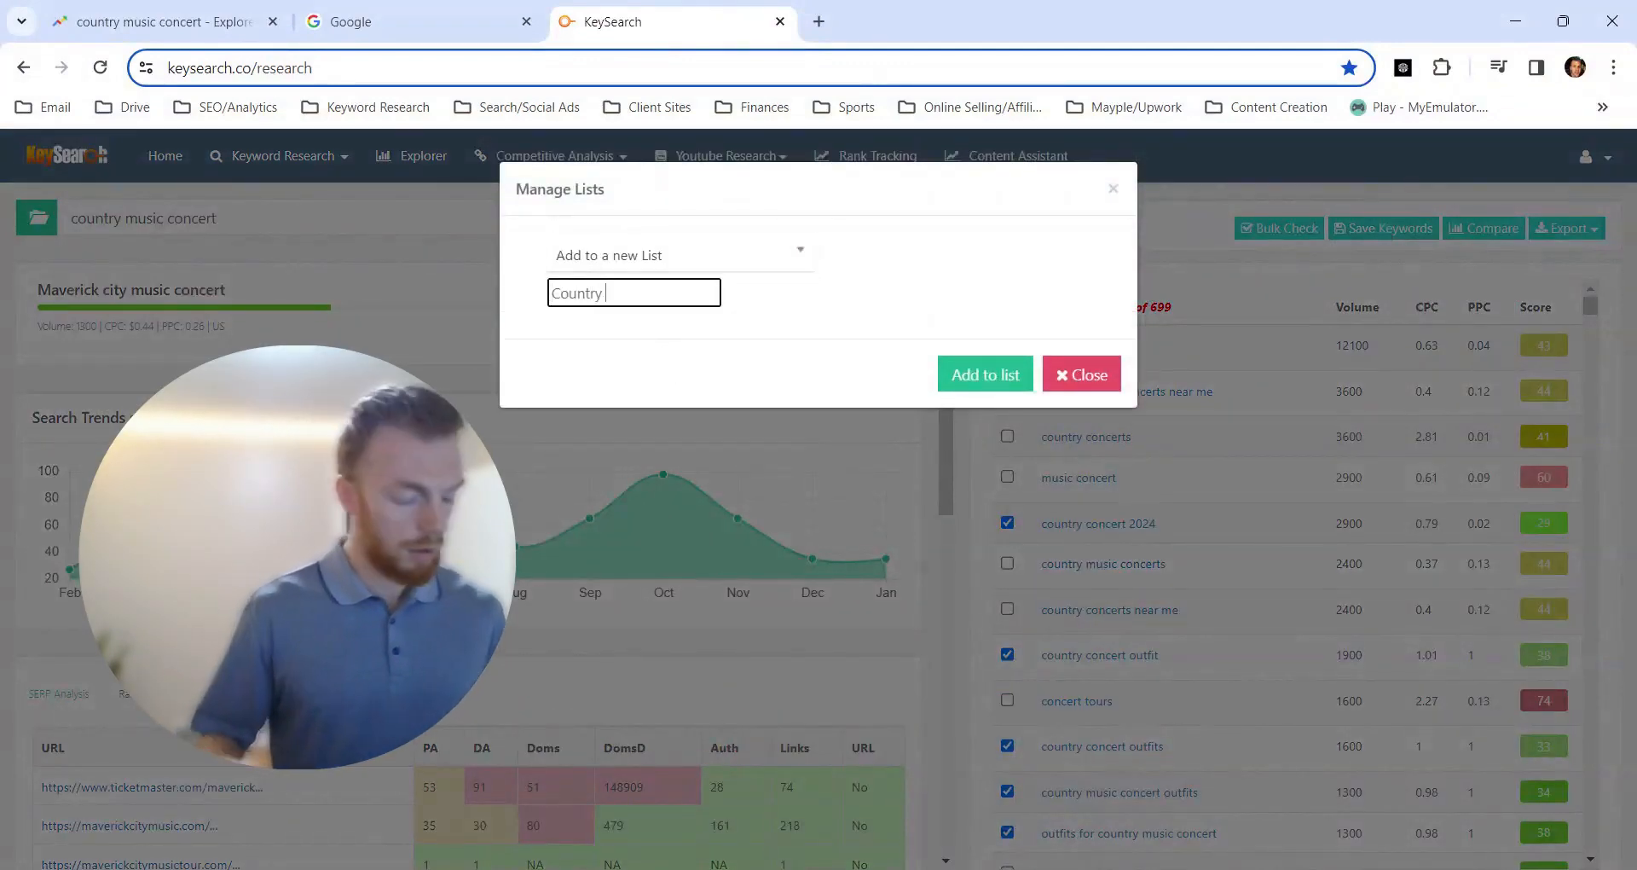
pyautogui.write('Country Concert')
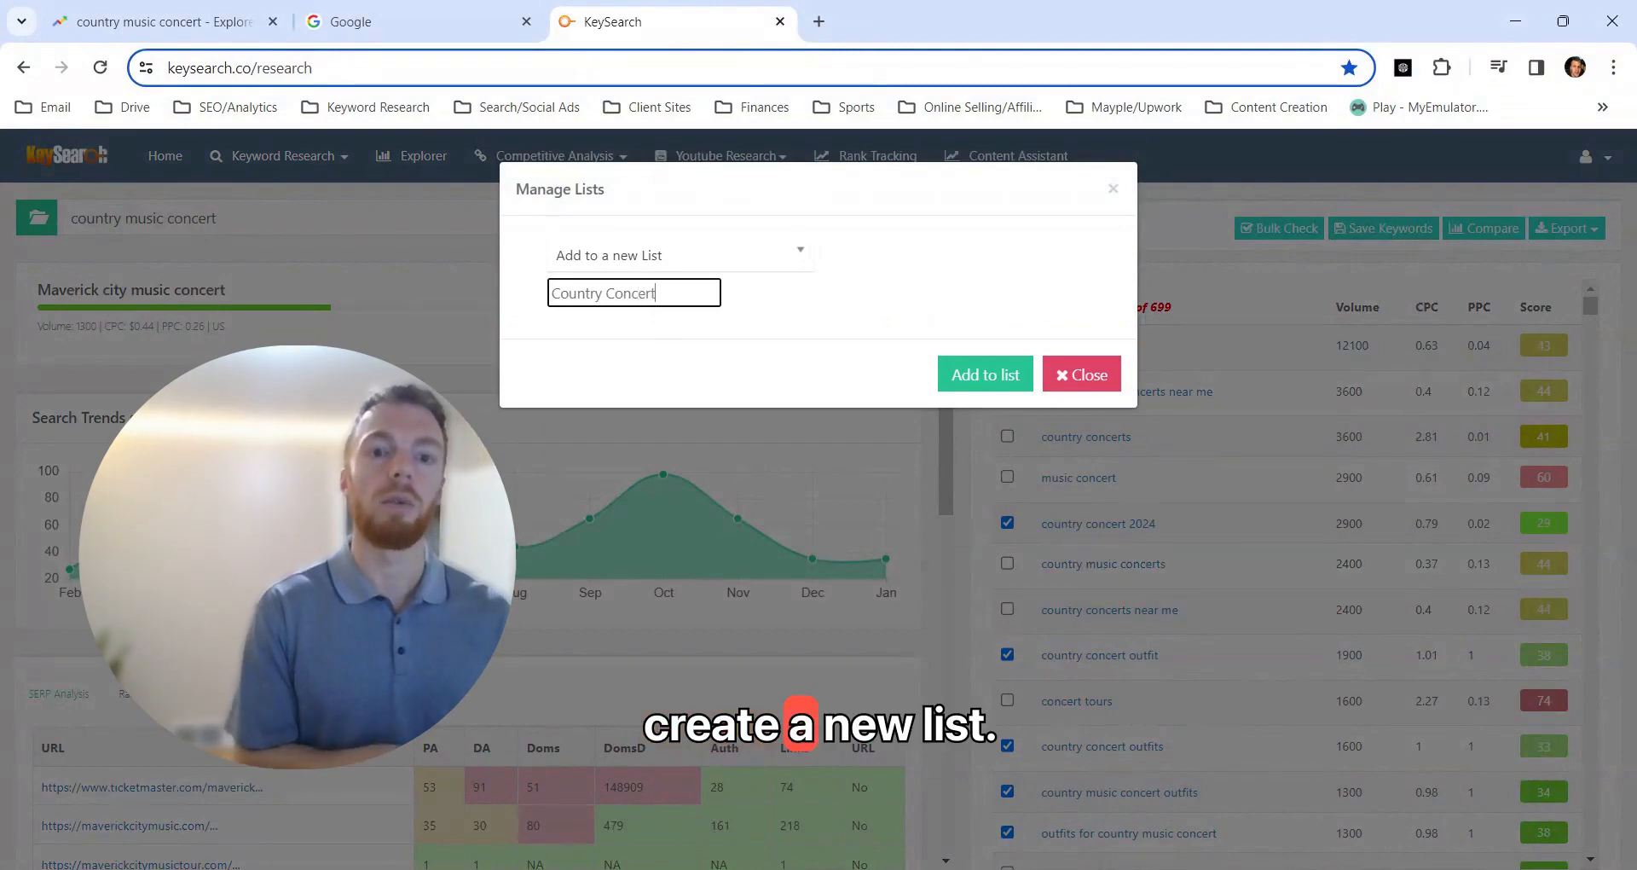
pyautogui.click(958, 373)
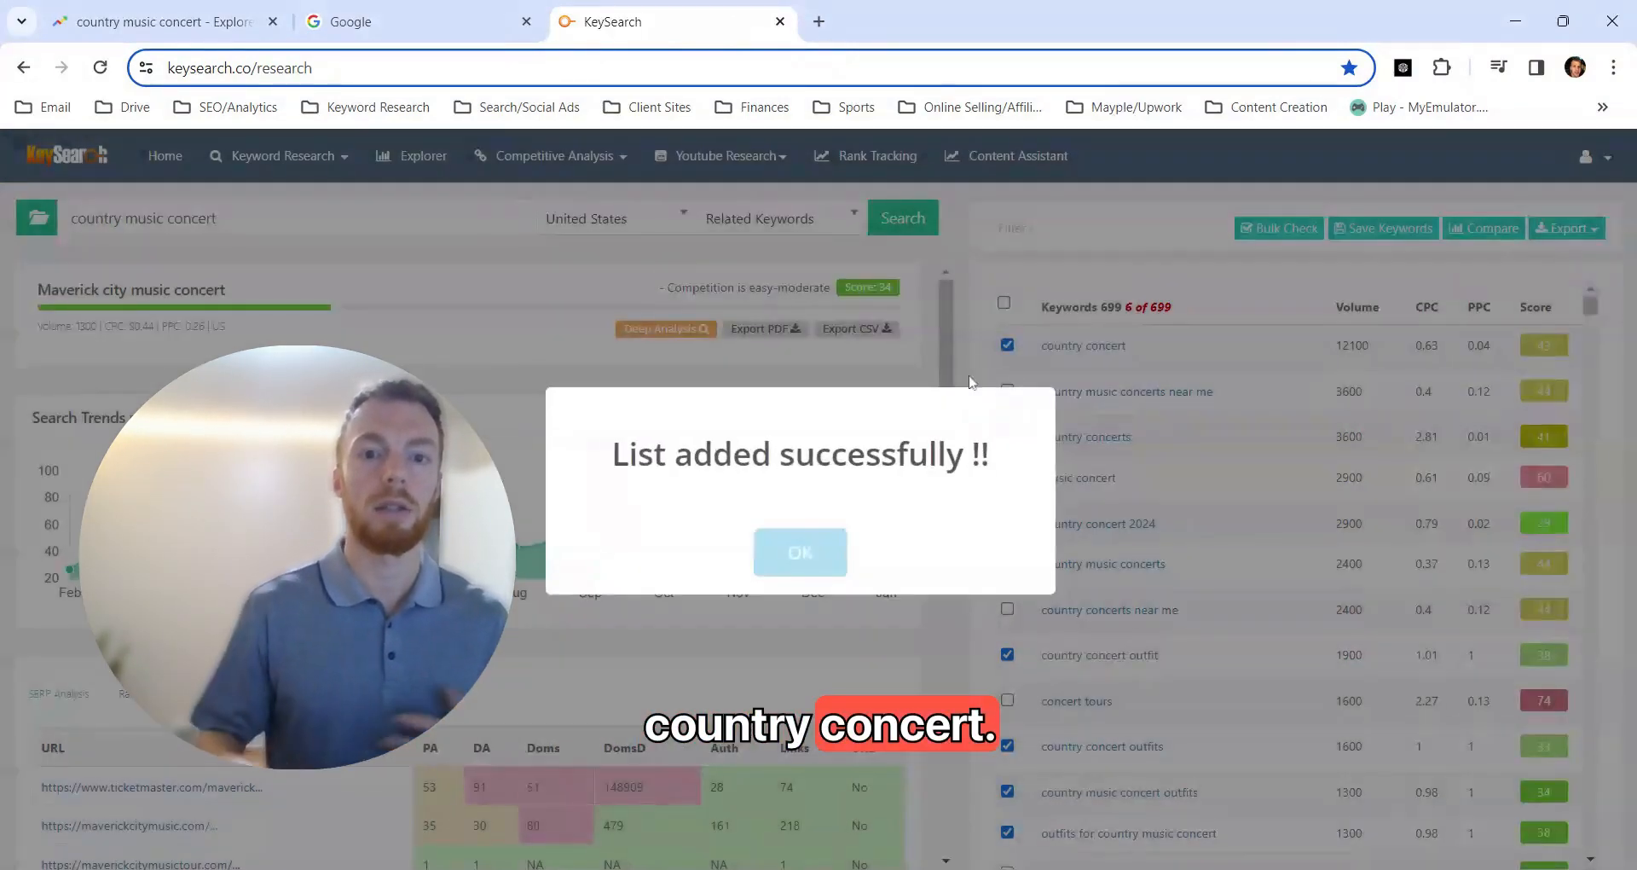
pyautogui.click(810, 559)
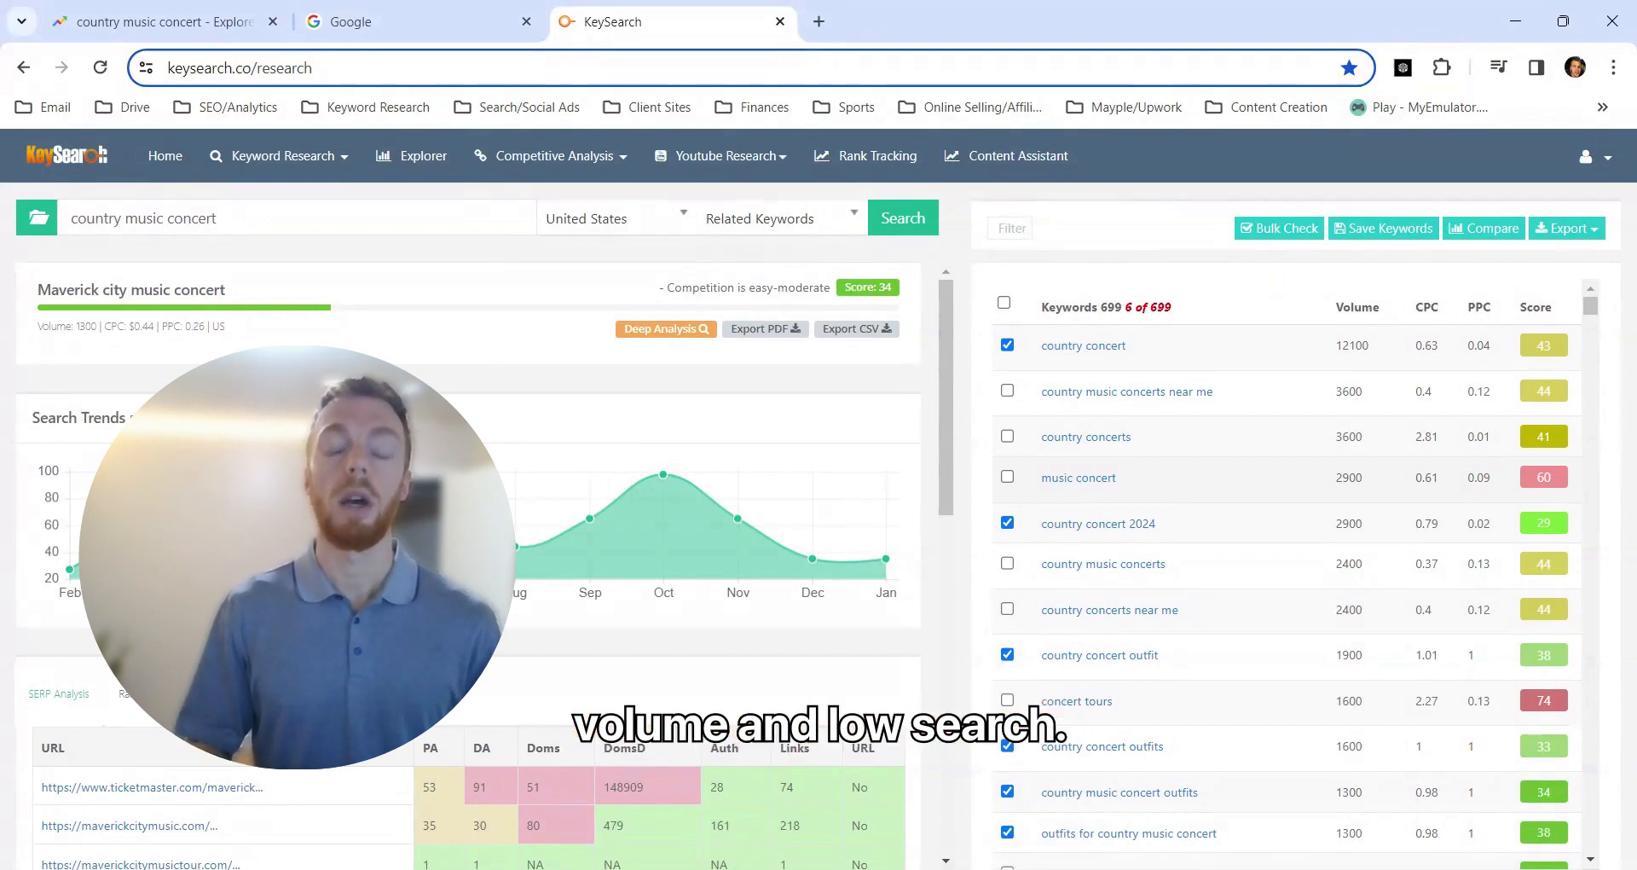
# Step: Search related keywords for "country concert 2024" in the United States and sort the results by highest volume
pyautogui.scroll(-4, 1185, 482)
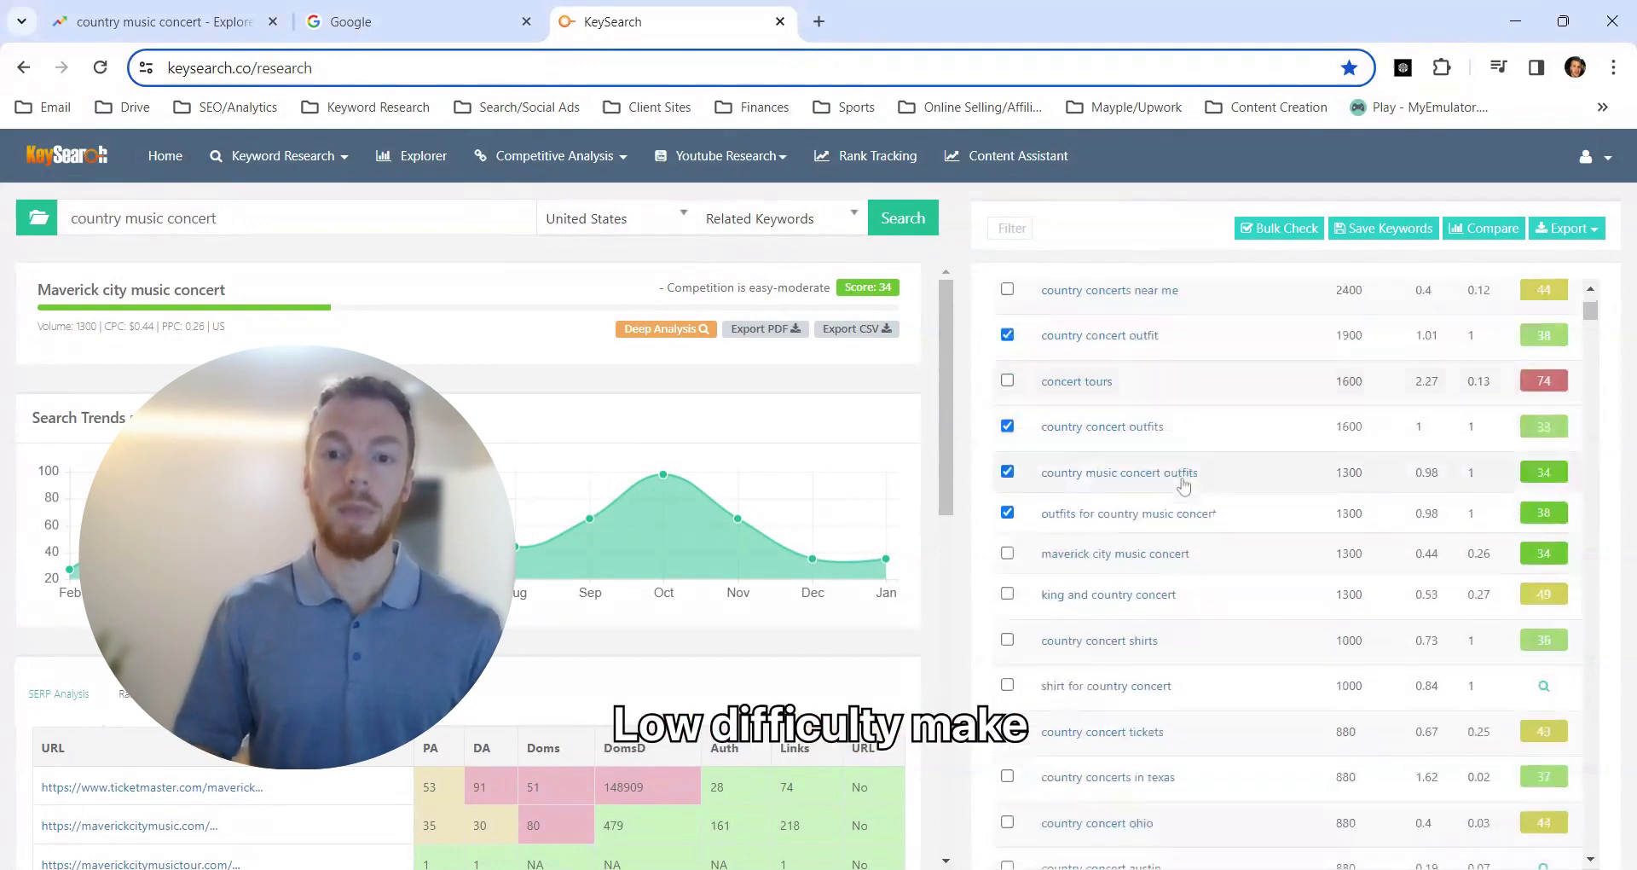
pyautogui.scroll(4, 1184, 484)
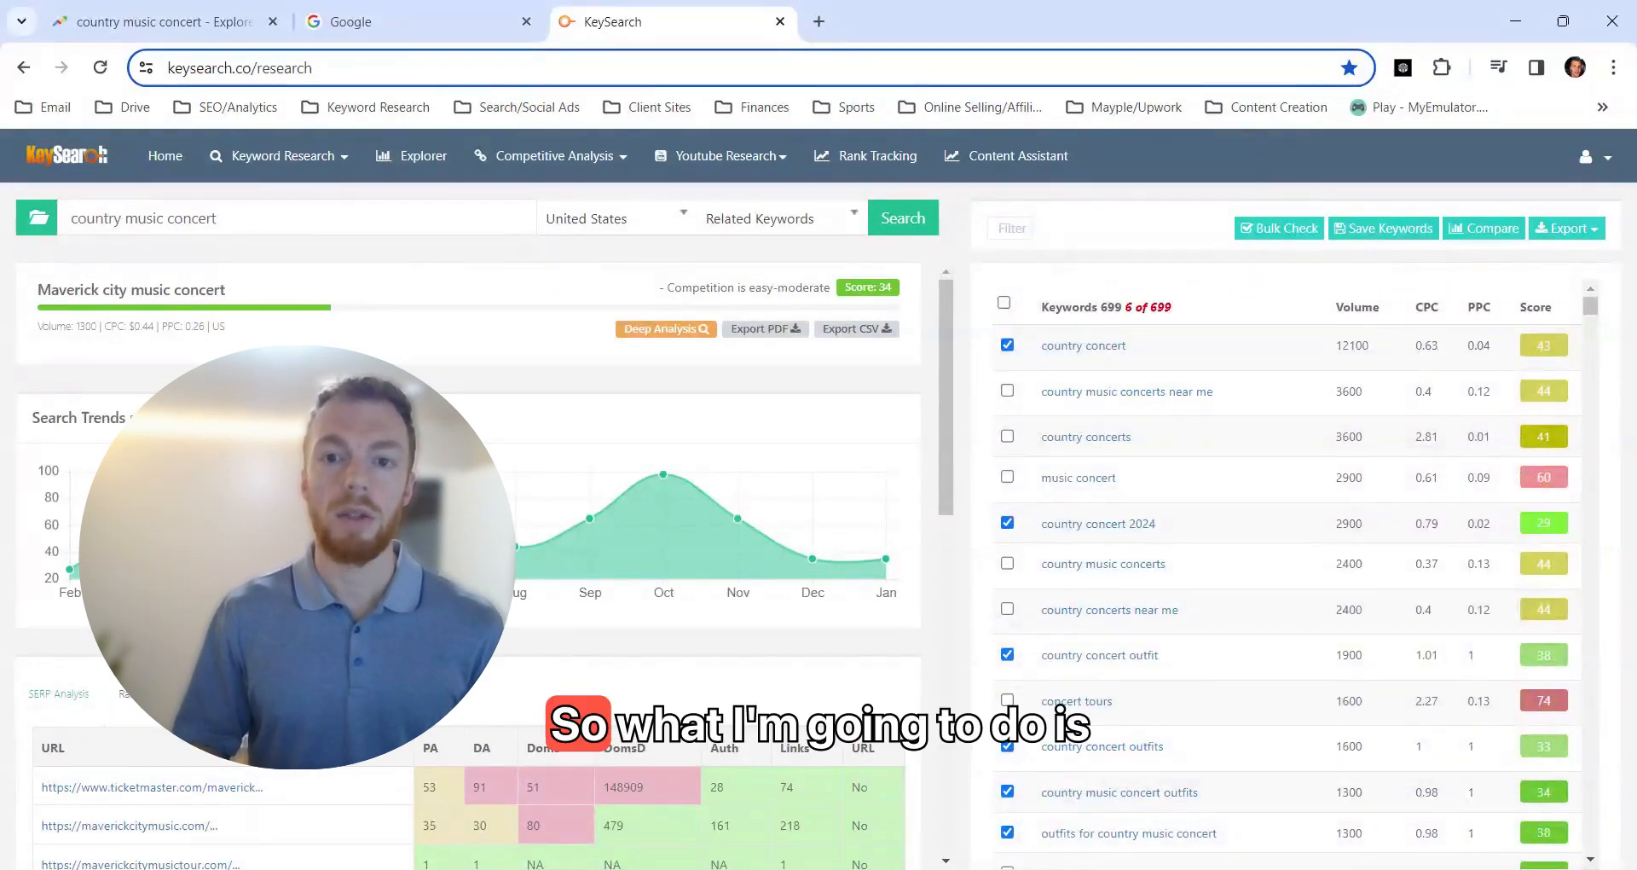
pyautogui.doubleClick(146, 218)
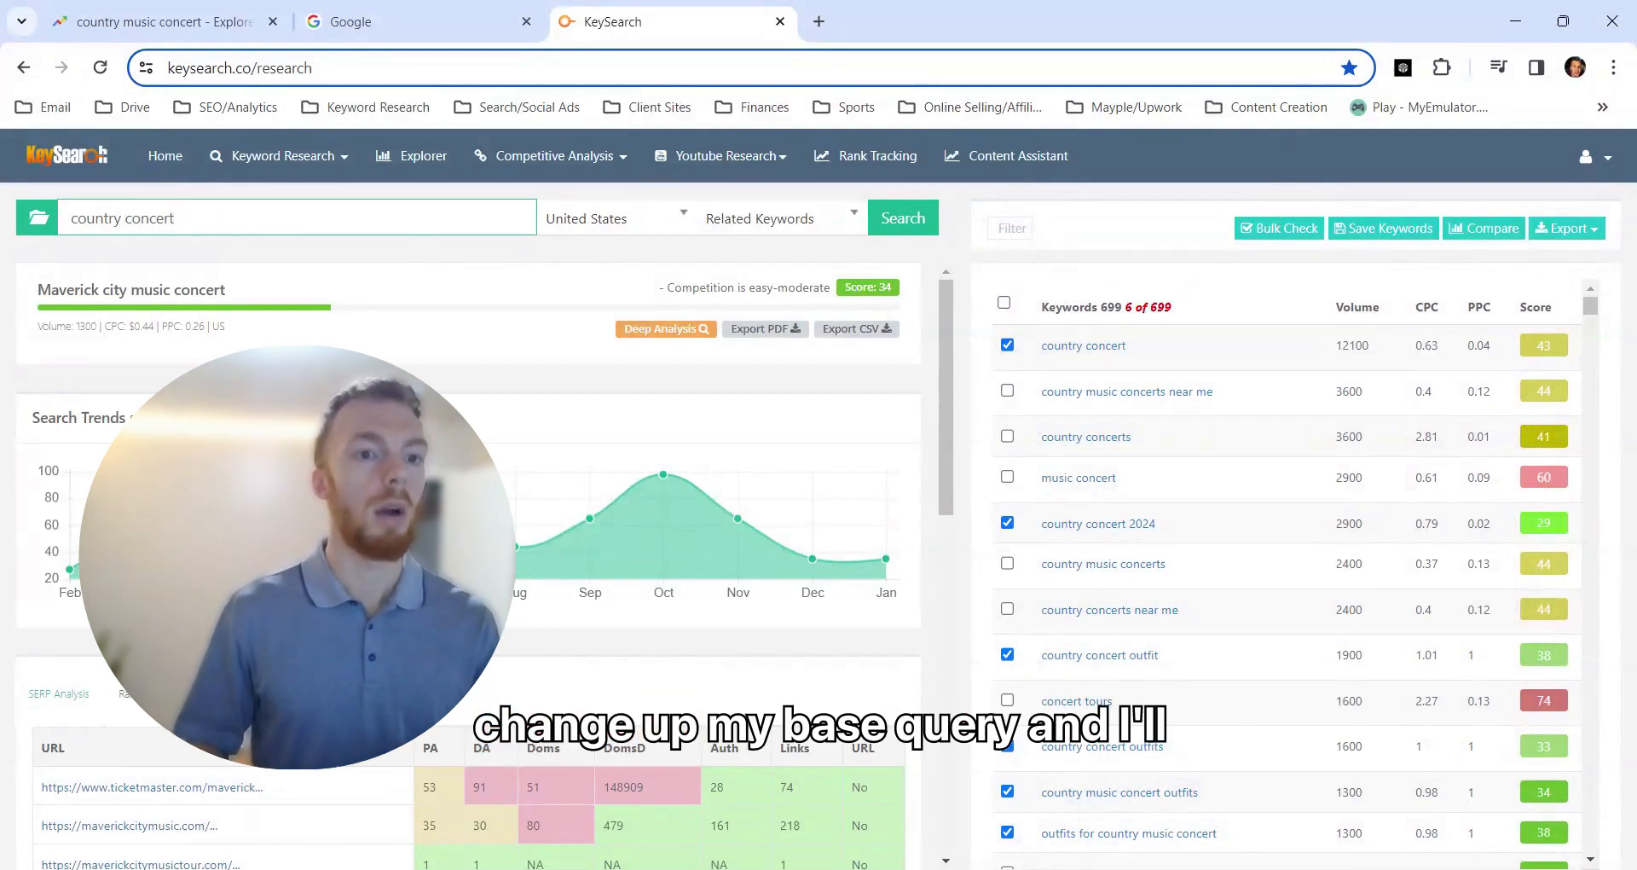
pyautogui.write('2024')
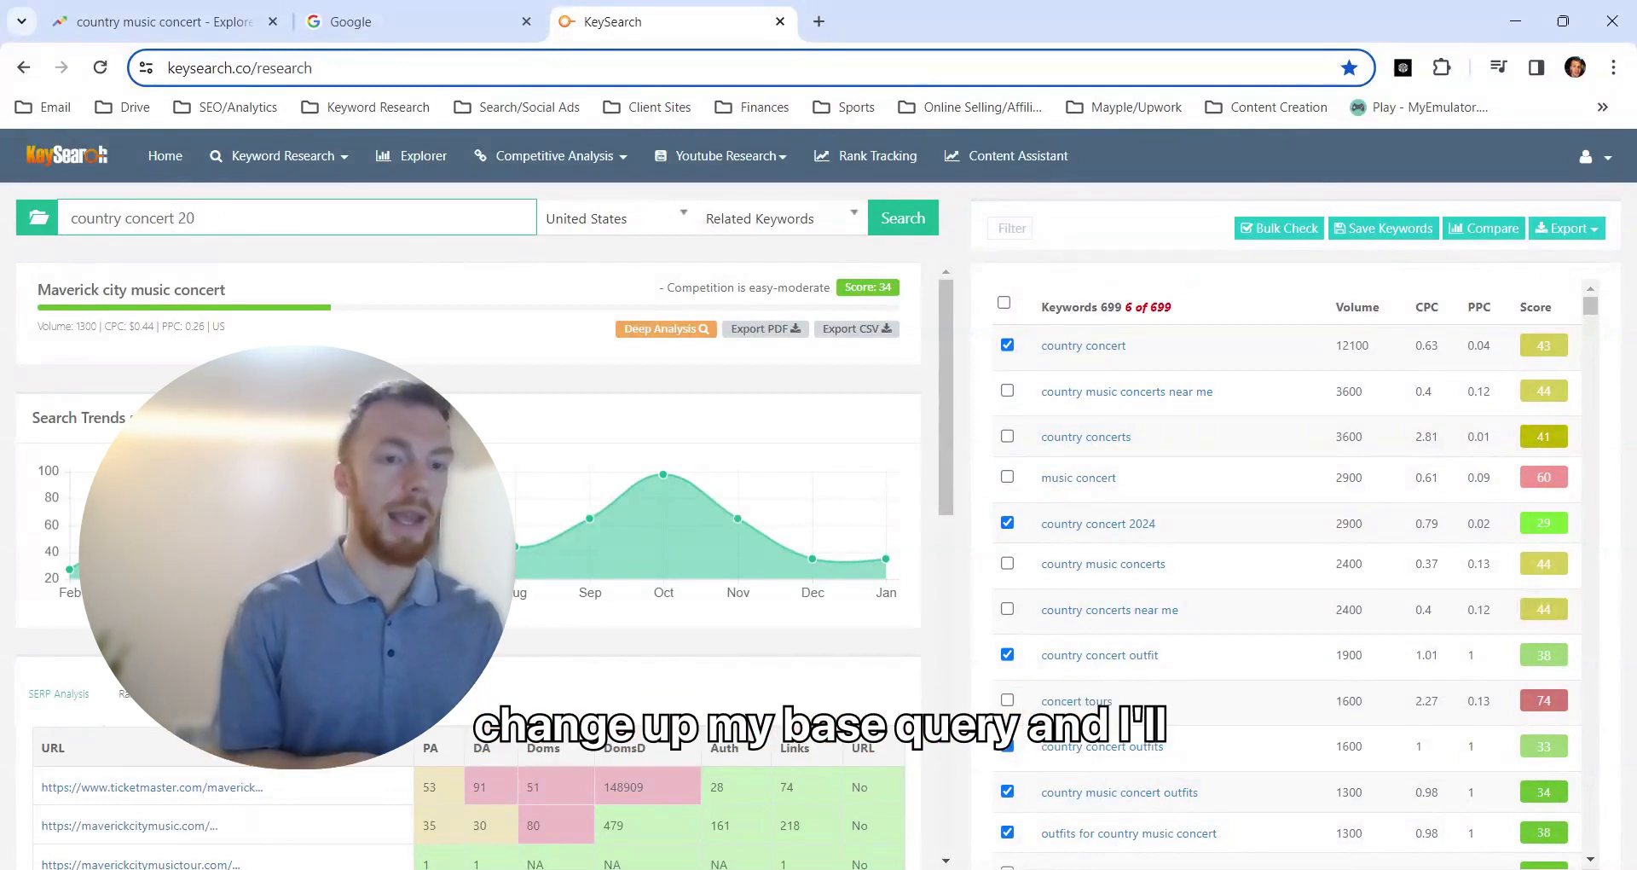
pyautogui.click(907, 220)
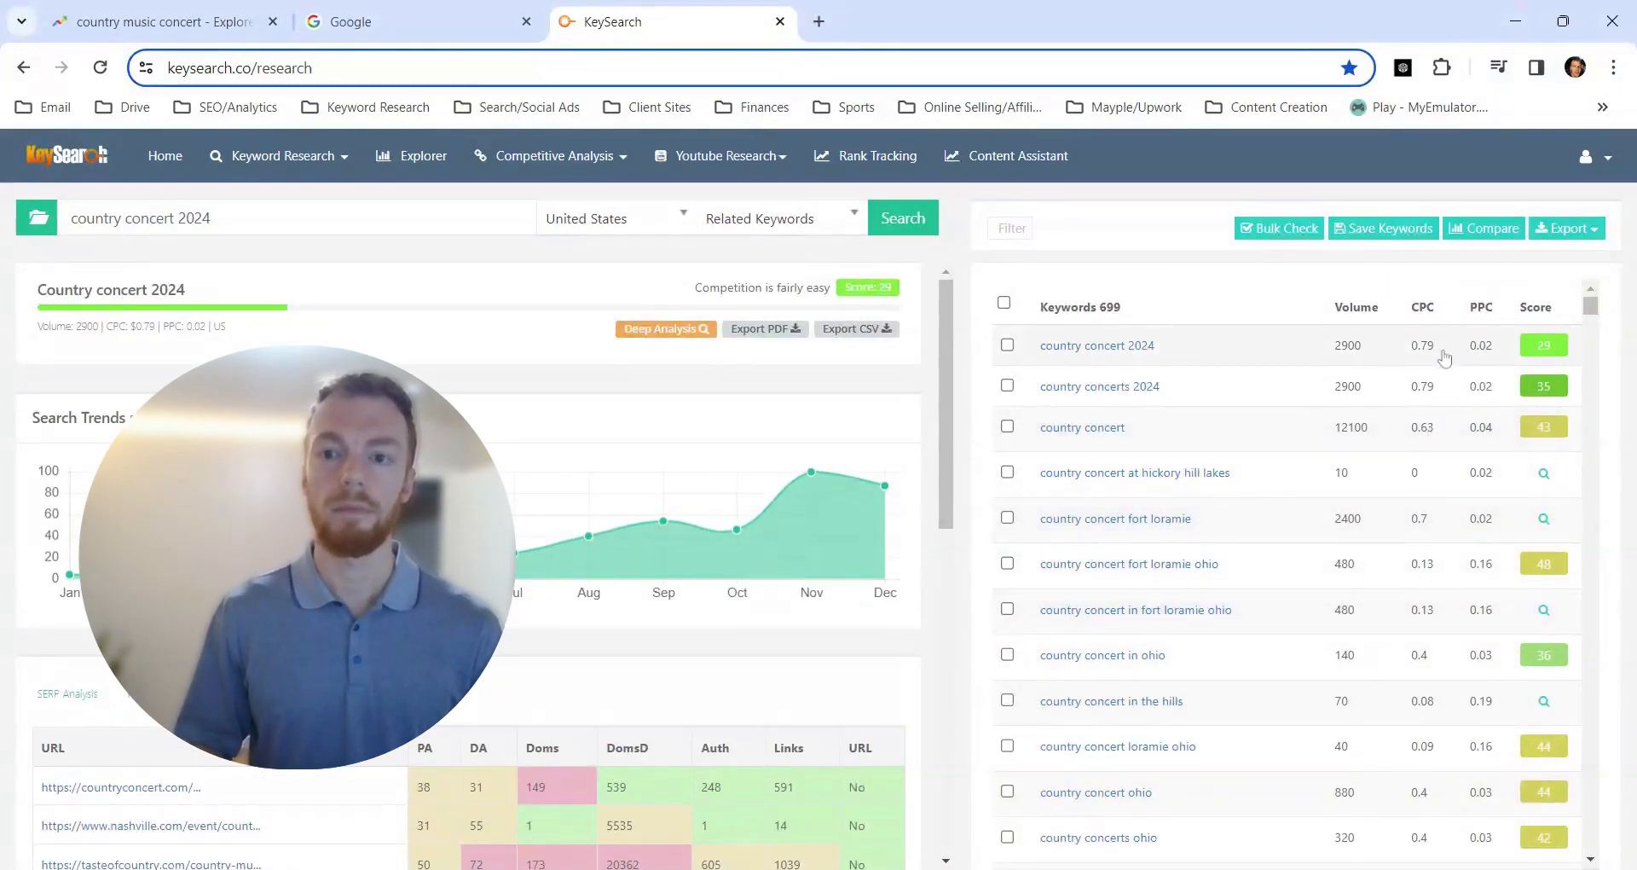
pyautogui.click(1357, 308)
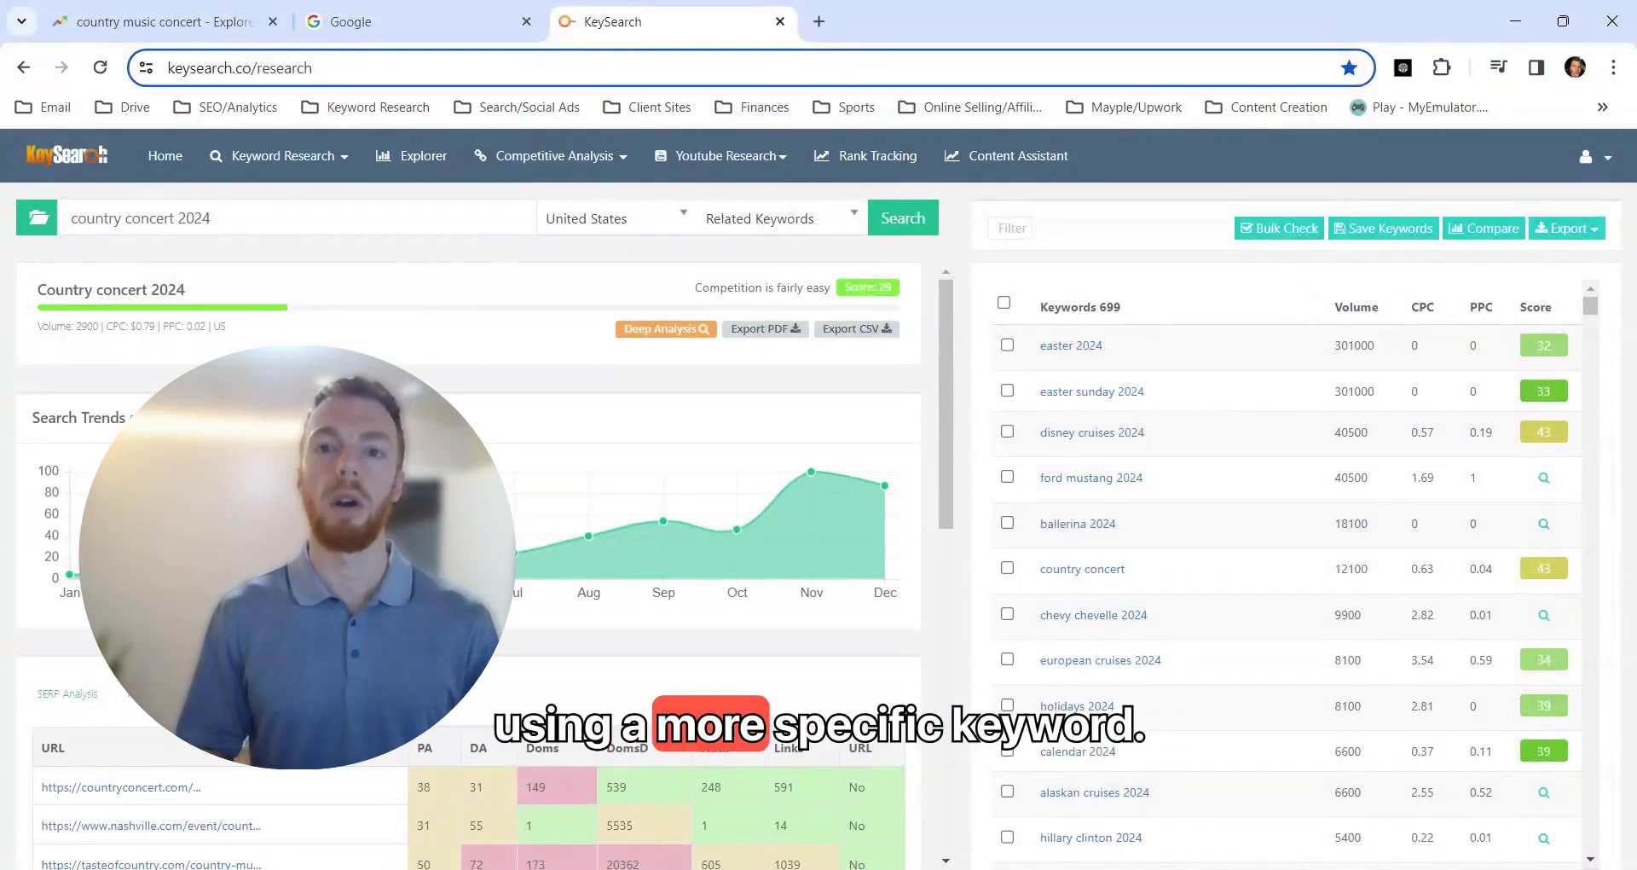
# Step: Review the volume-sorted results for keywords relevant to country concerts, comparing their volumes and scores
pyautogui.scroll(-1, 1219, 328)
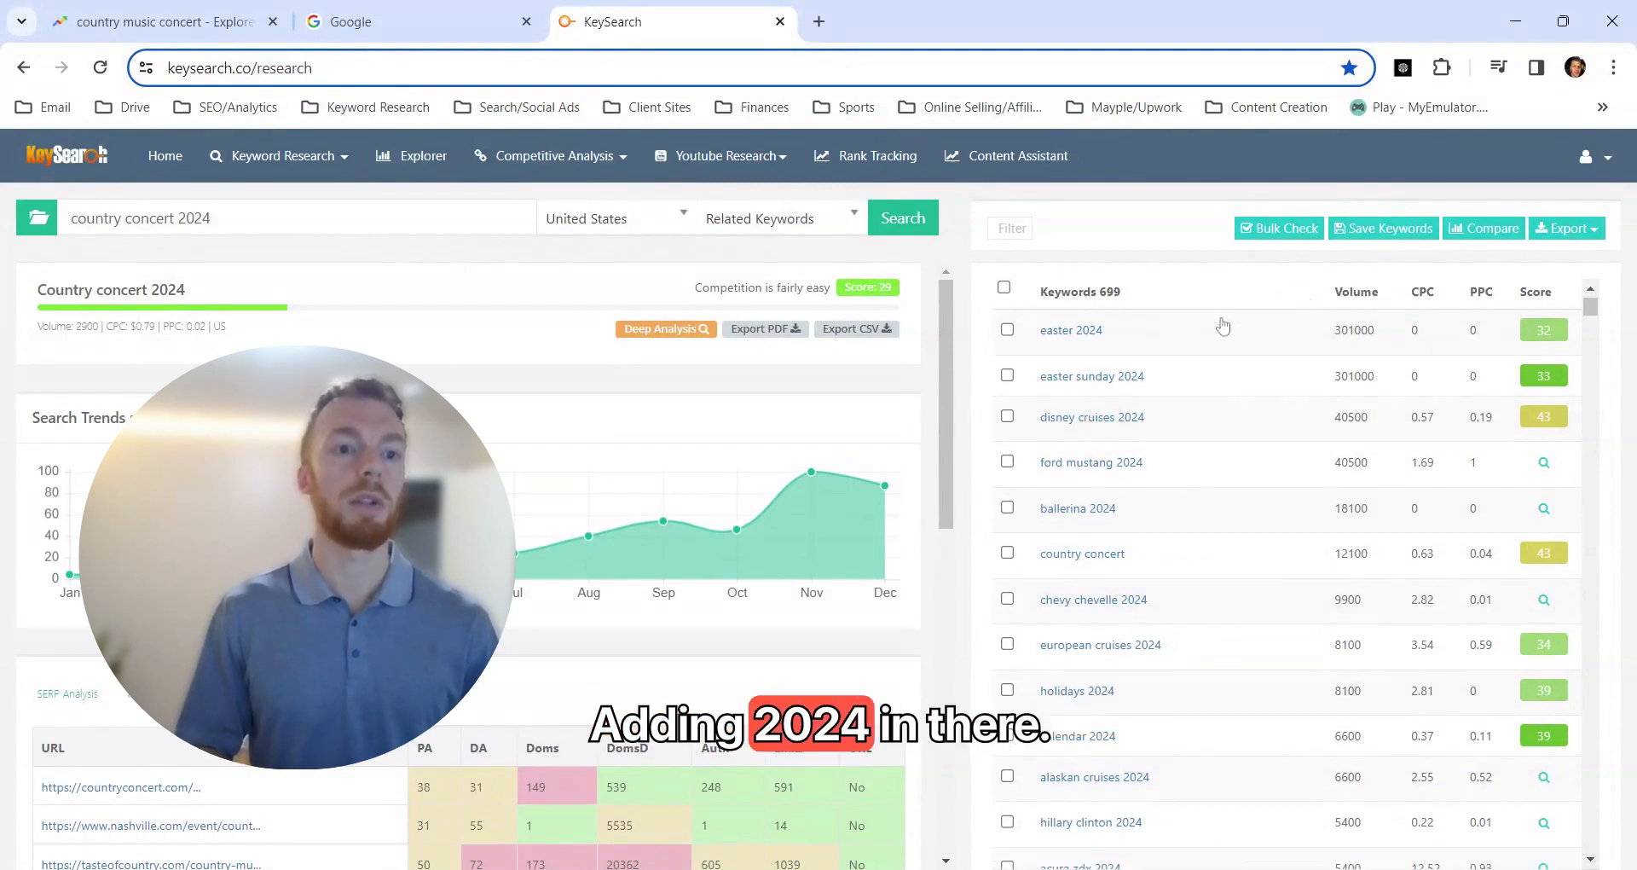
pyautogui.scroll(1, 1232, 358)
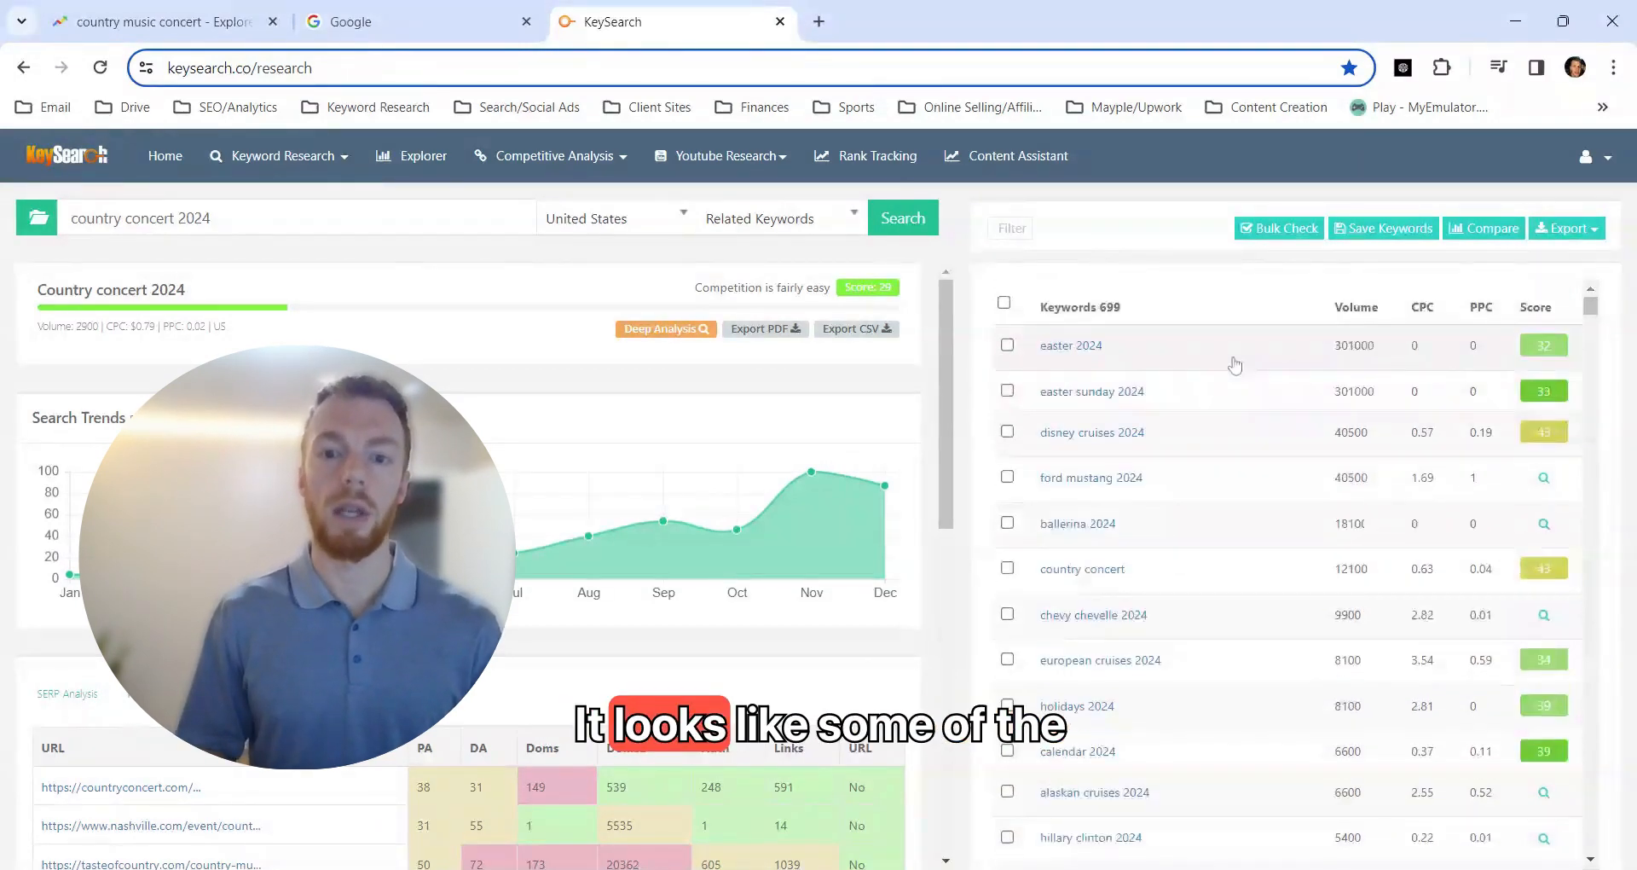
pyautogui.scroll(-1, 1215, 401)
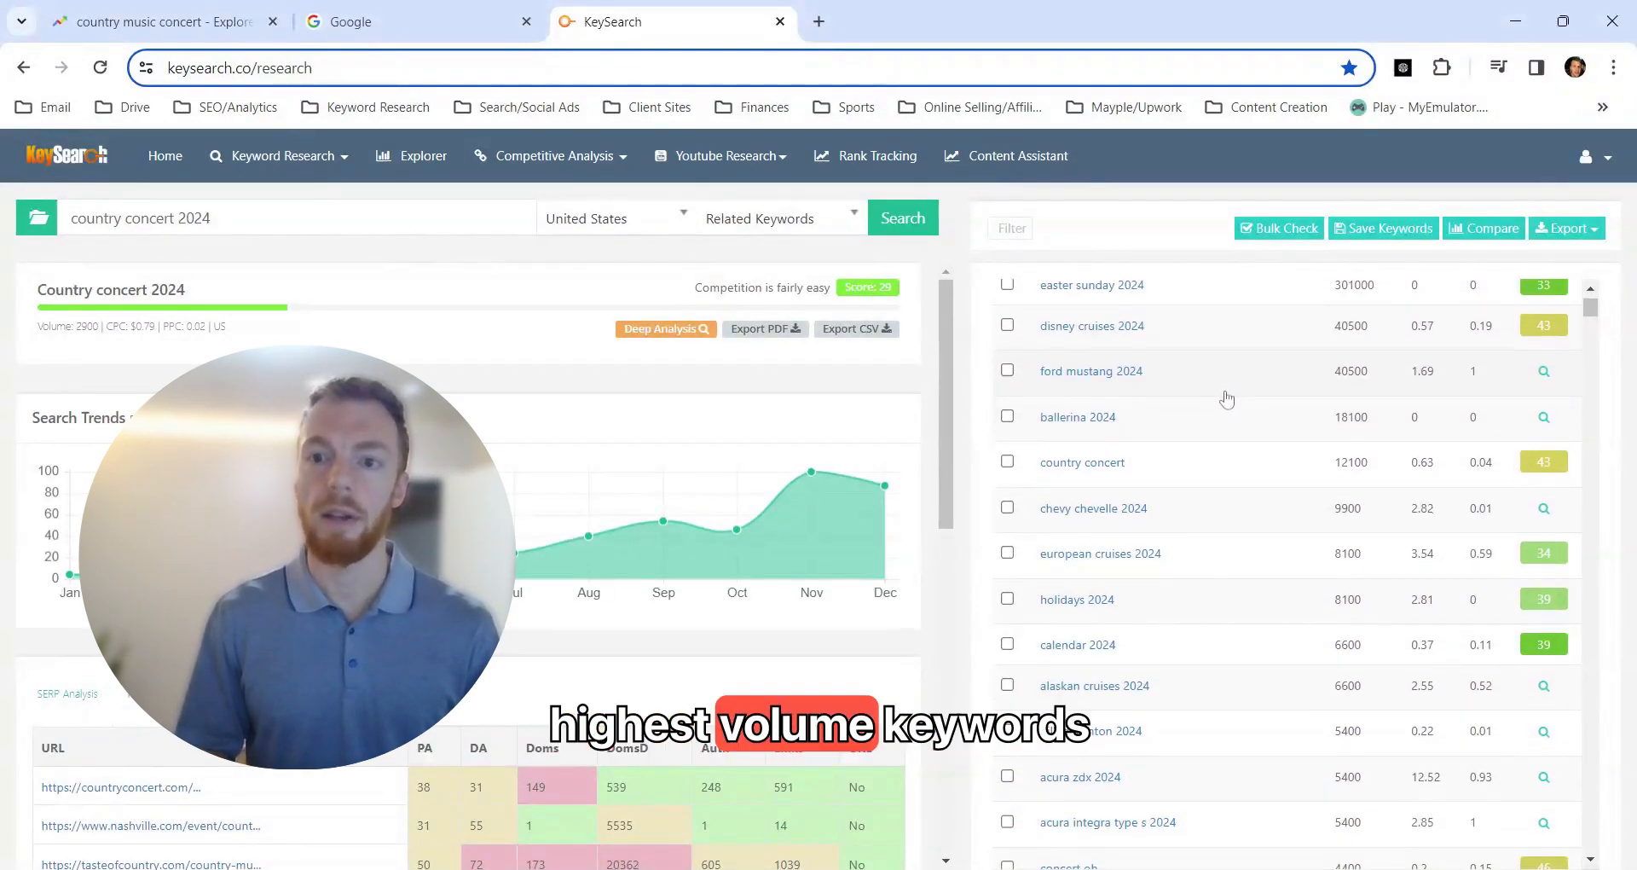
pyautogui.scroll(-1, 1234, 398)
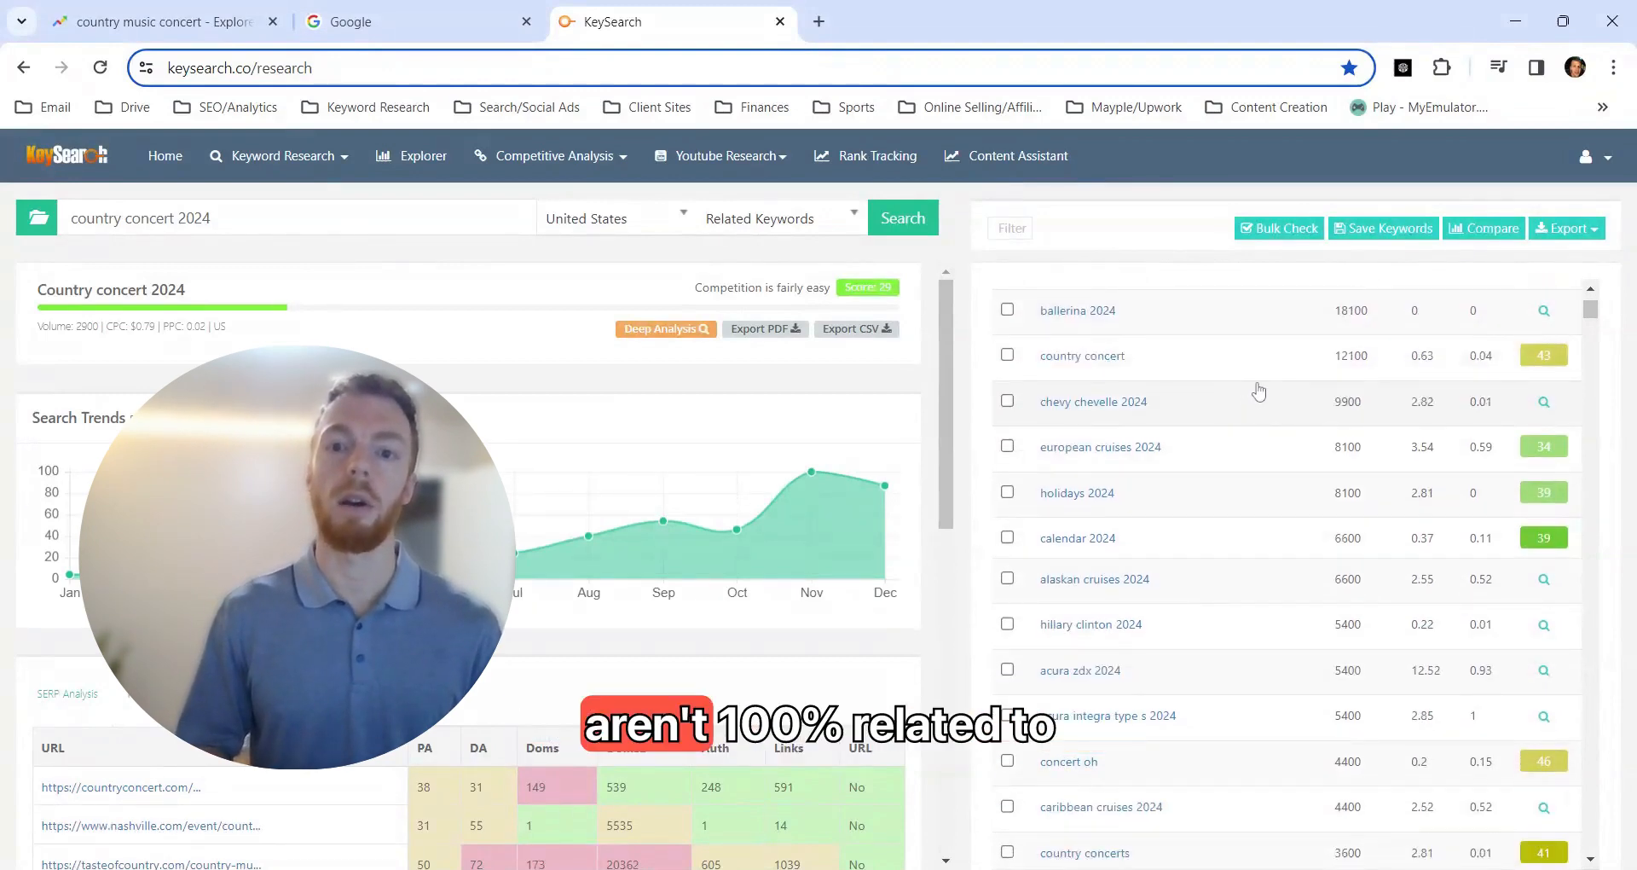
pyautogui.scroll(1, 1257, 392)
pyautogui.scroll(1, 1257, 393)
pyautogui.scroll(-2, 1255, 389)
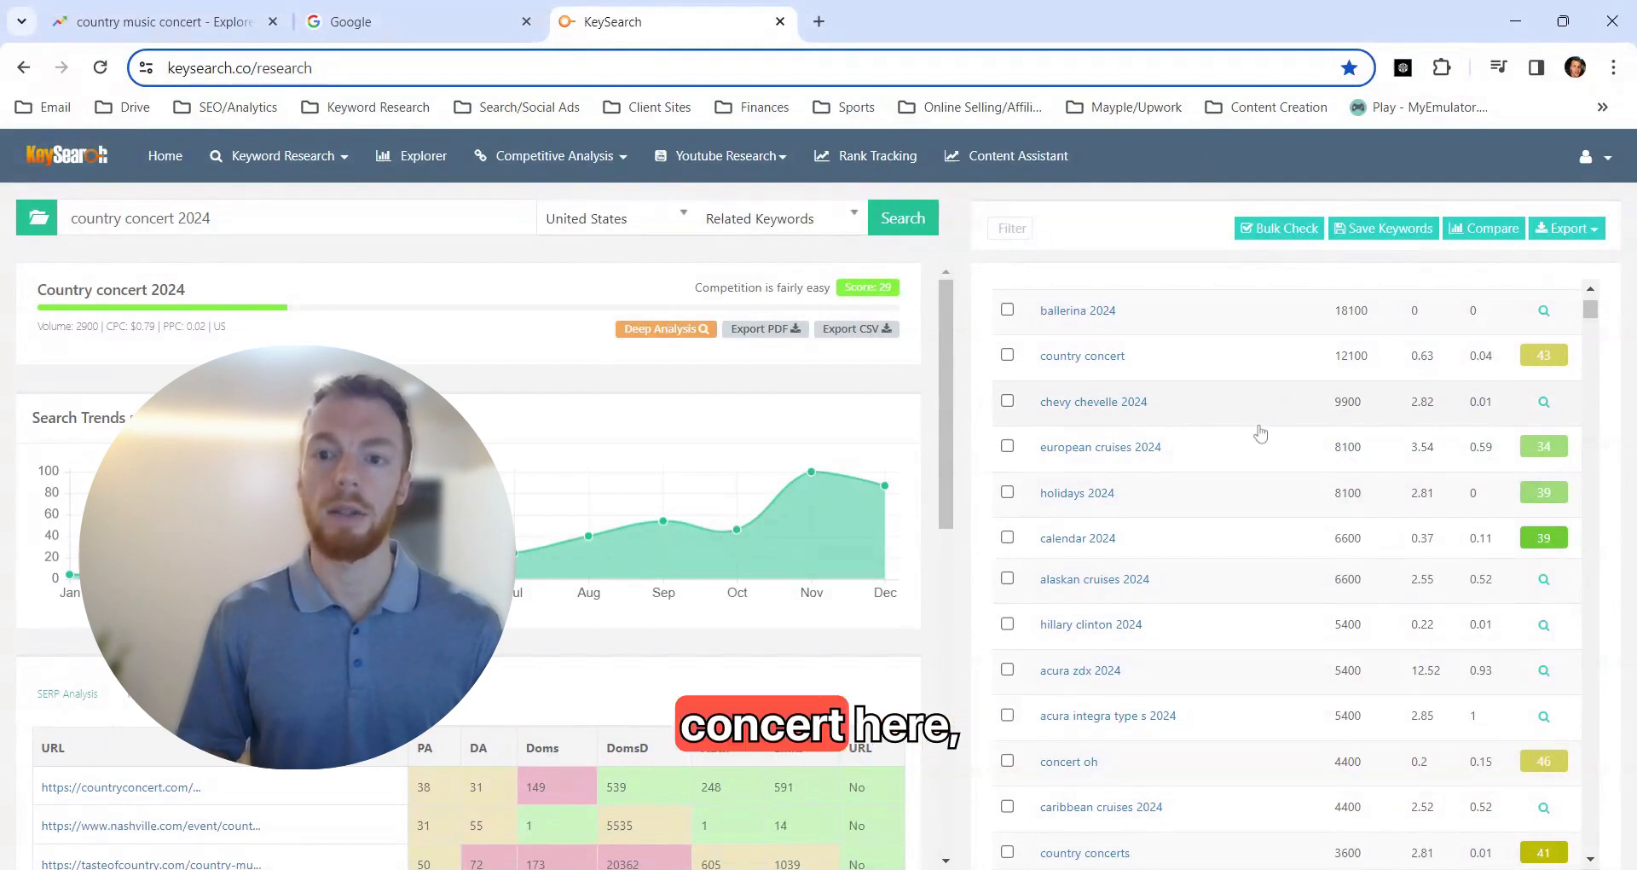
pyautogui.scroll(-3, 1260, 433)
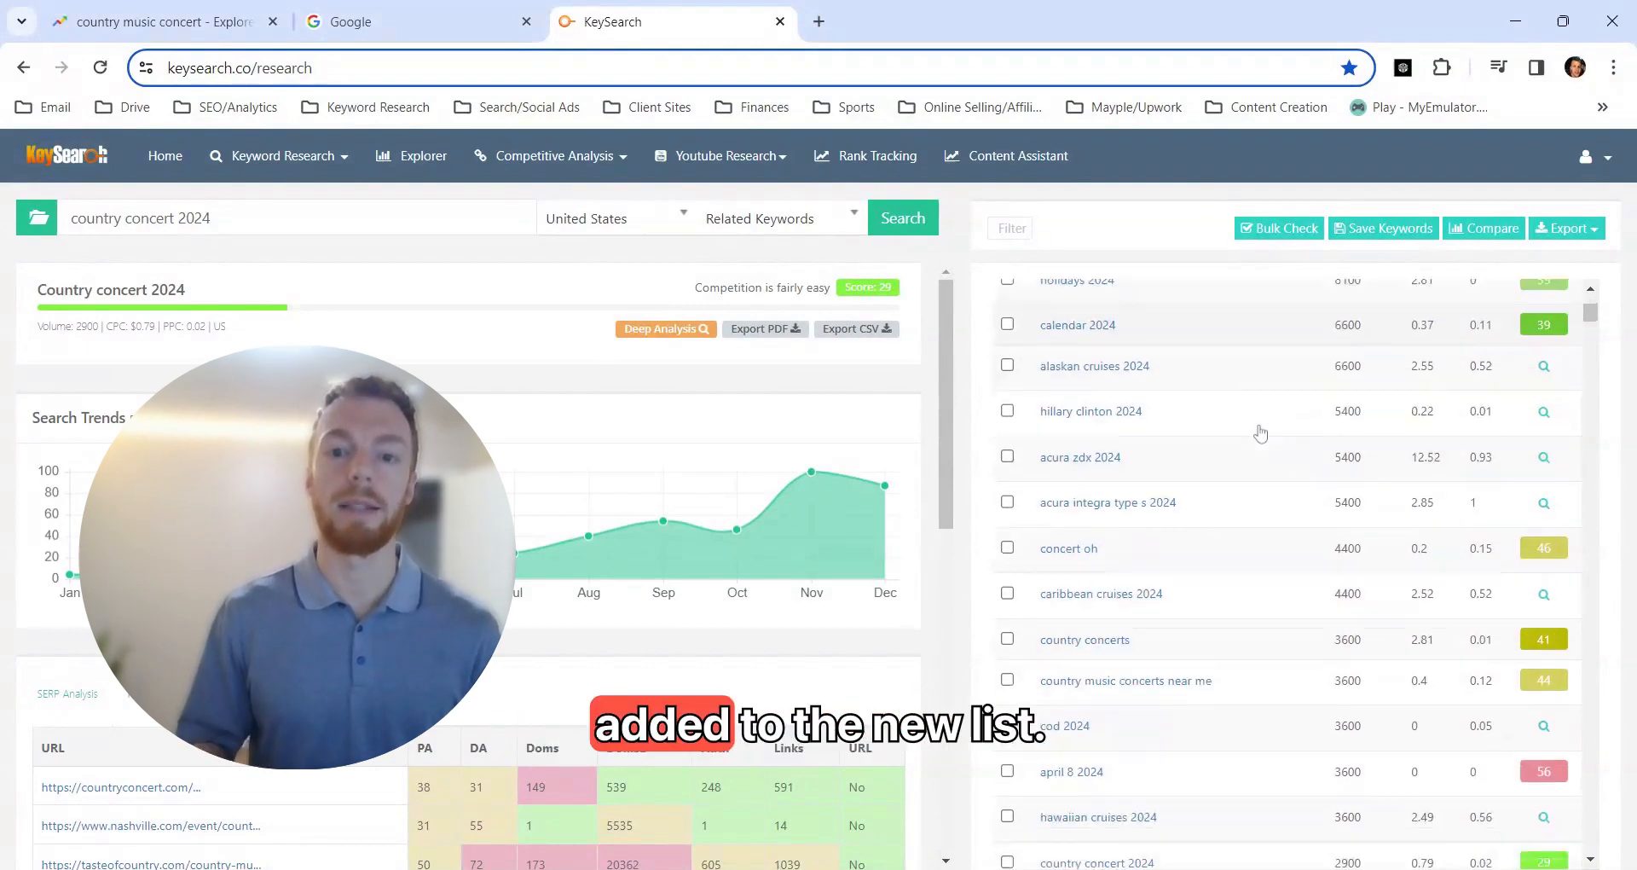
pyautogui.scroll(-3, 1260, 433)
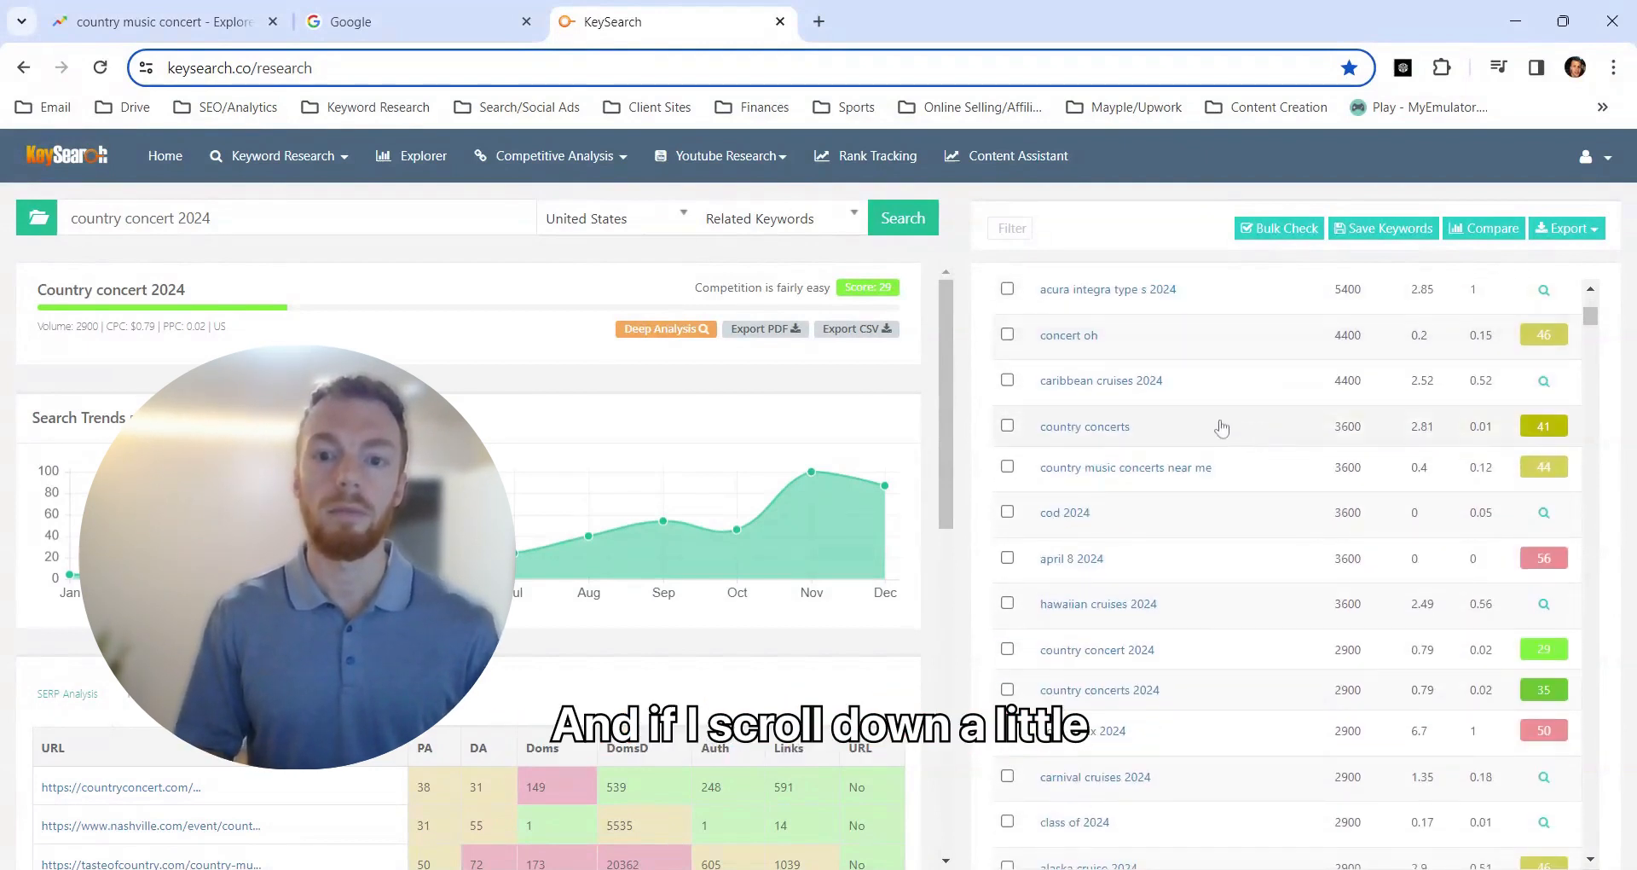
pyautogui.scroll(-2, 1202, 438)
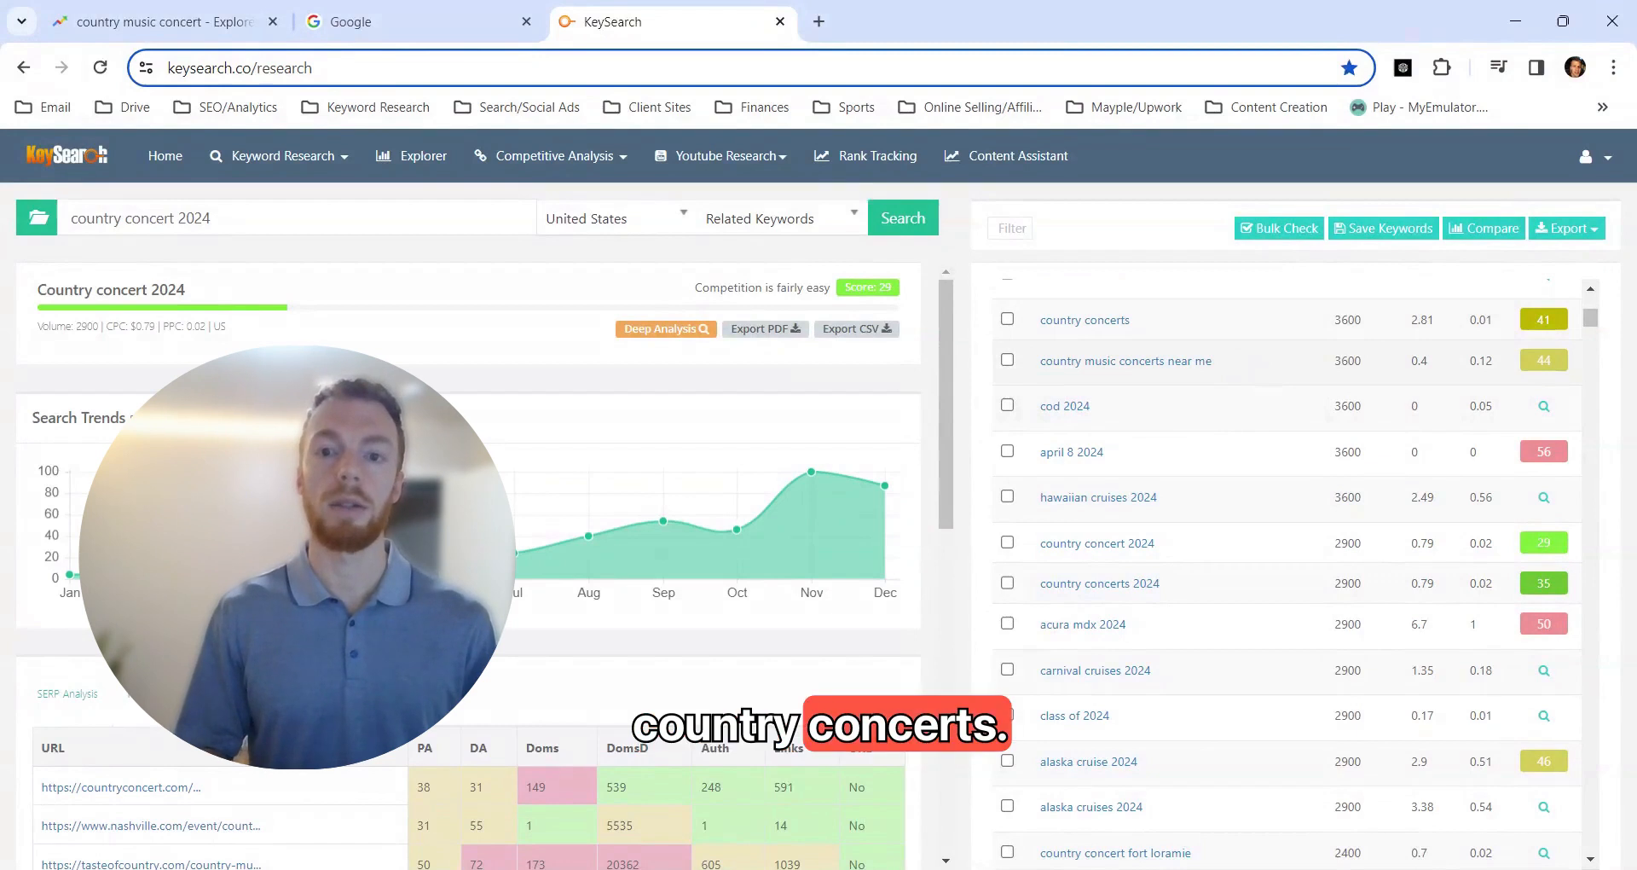
pyautogui.scroll(-6, 1267, 379)
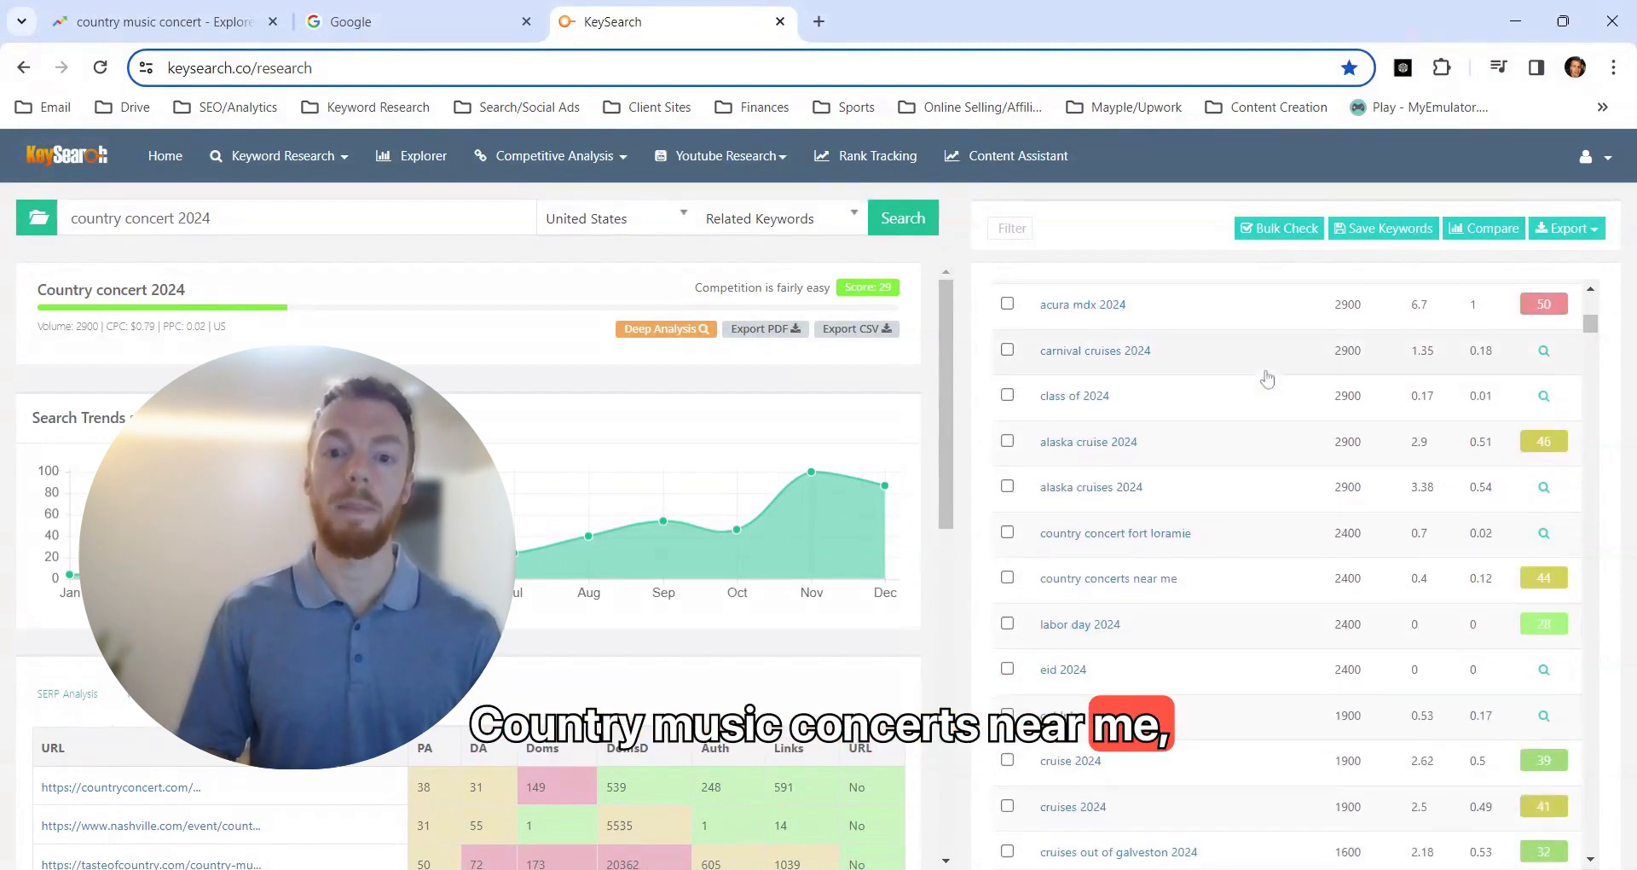
pyautogui.scroll(-4, 1267, 378)
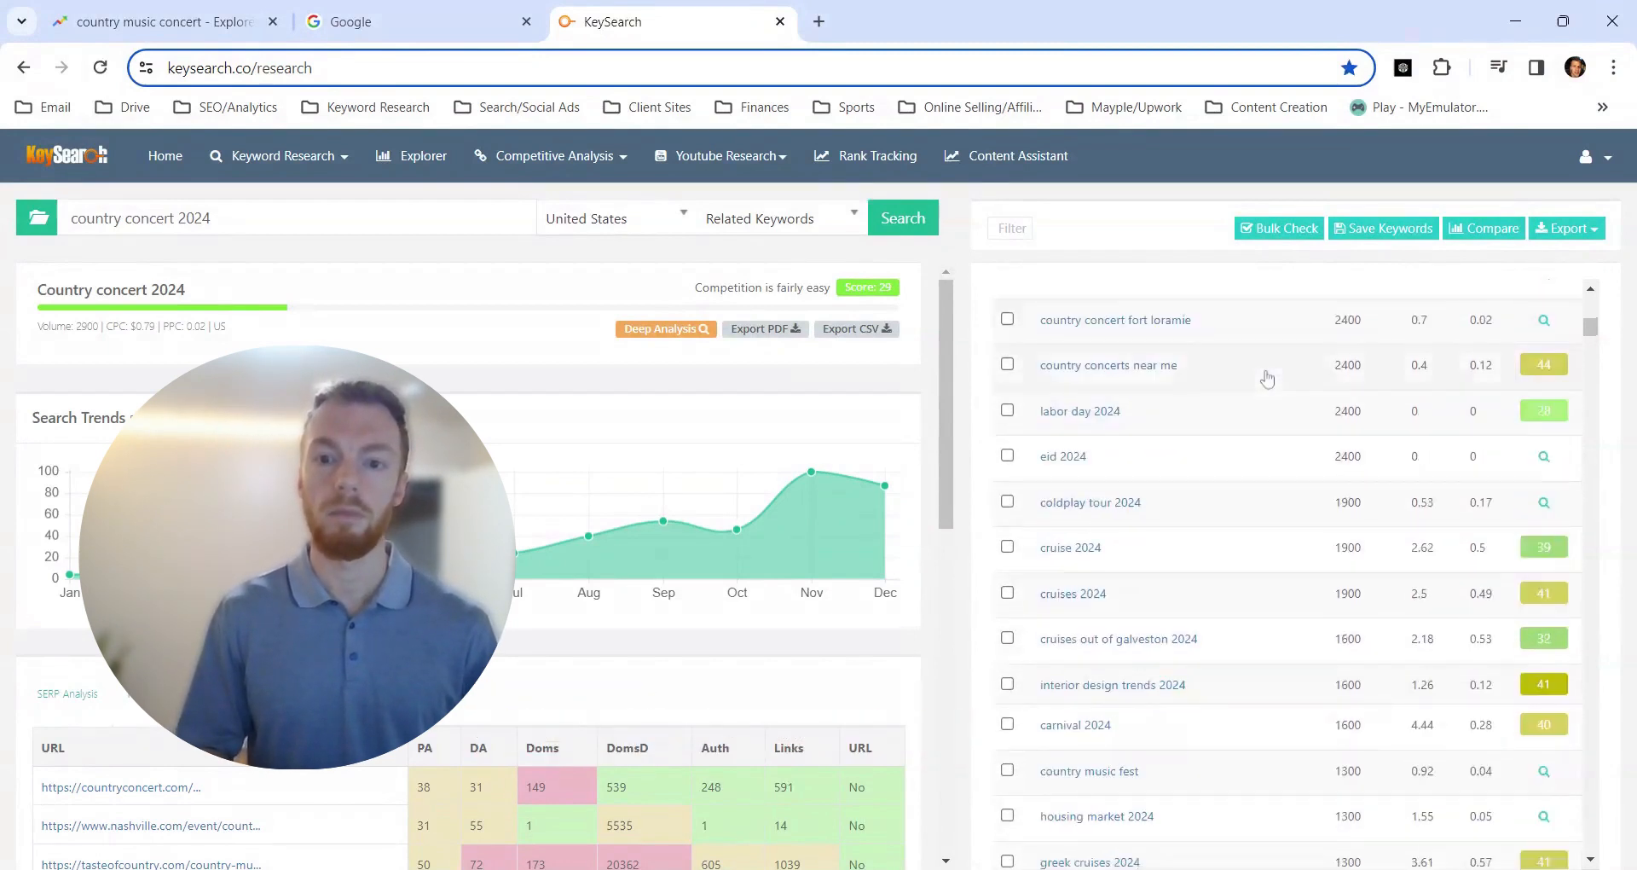
pyautogui.scroll(-2, 1267, 379)
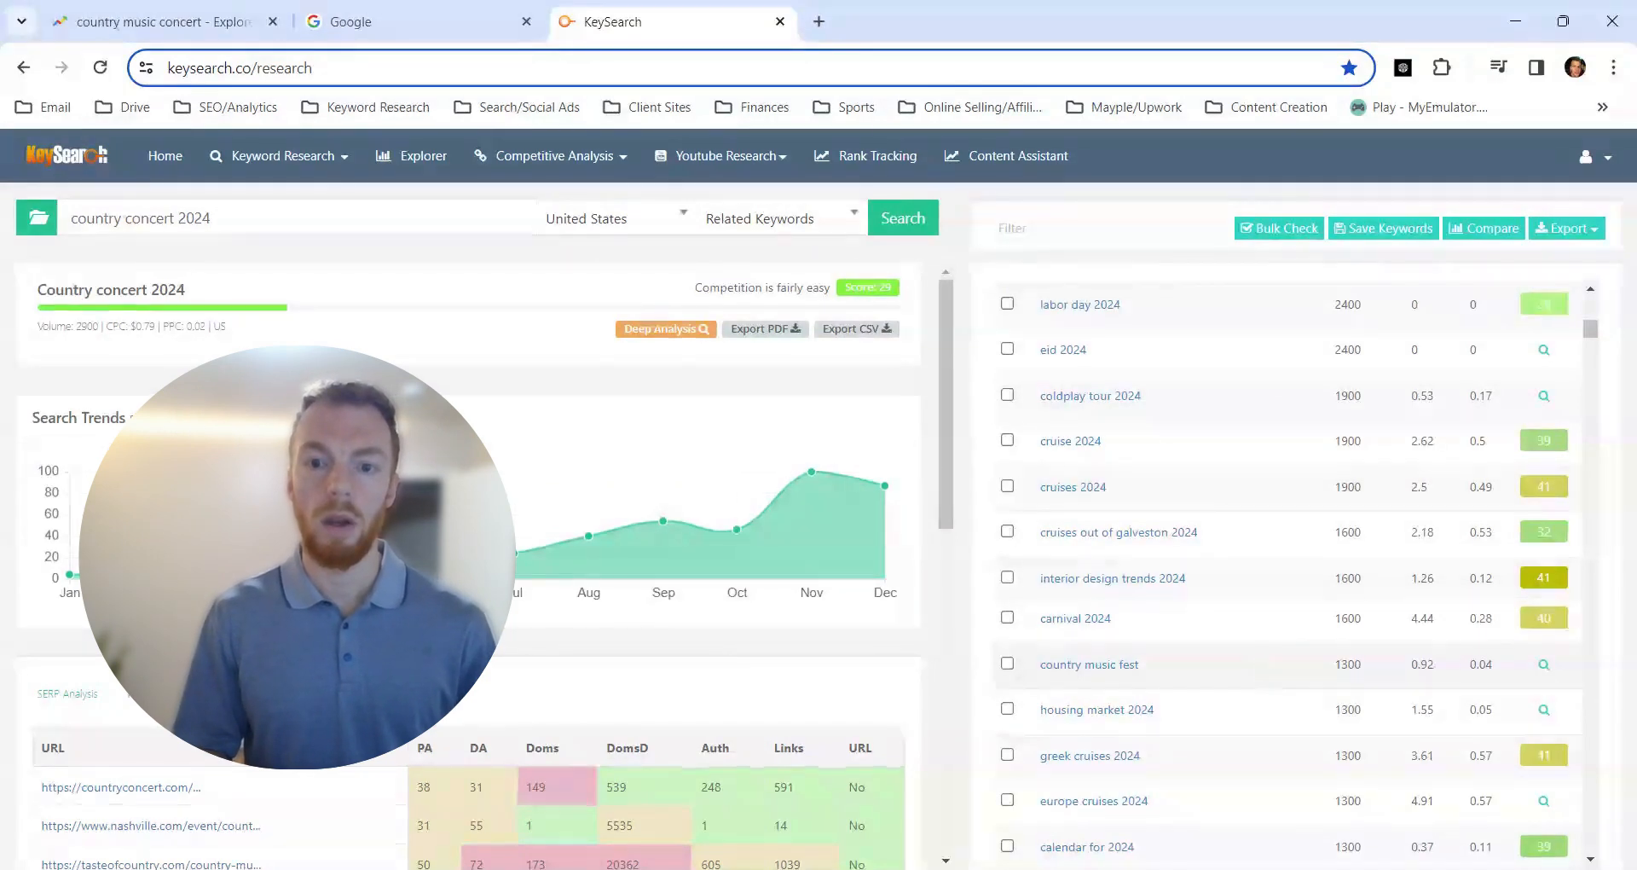
# Step: Load the missing score of country music fest, and select the keywords ohio country music festival and country fest ohio
pyautogui.click(1544, 664)
pyautogui.scroll(-2, 1304, 623)
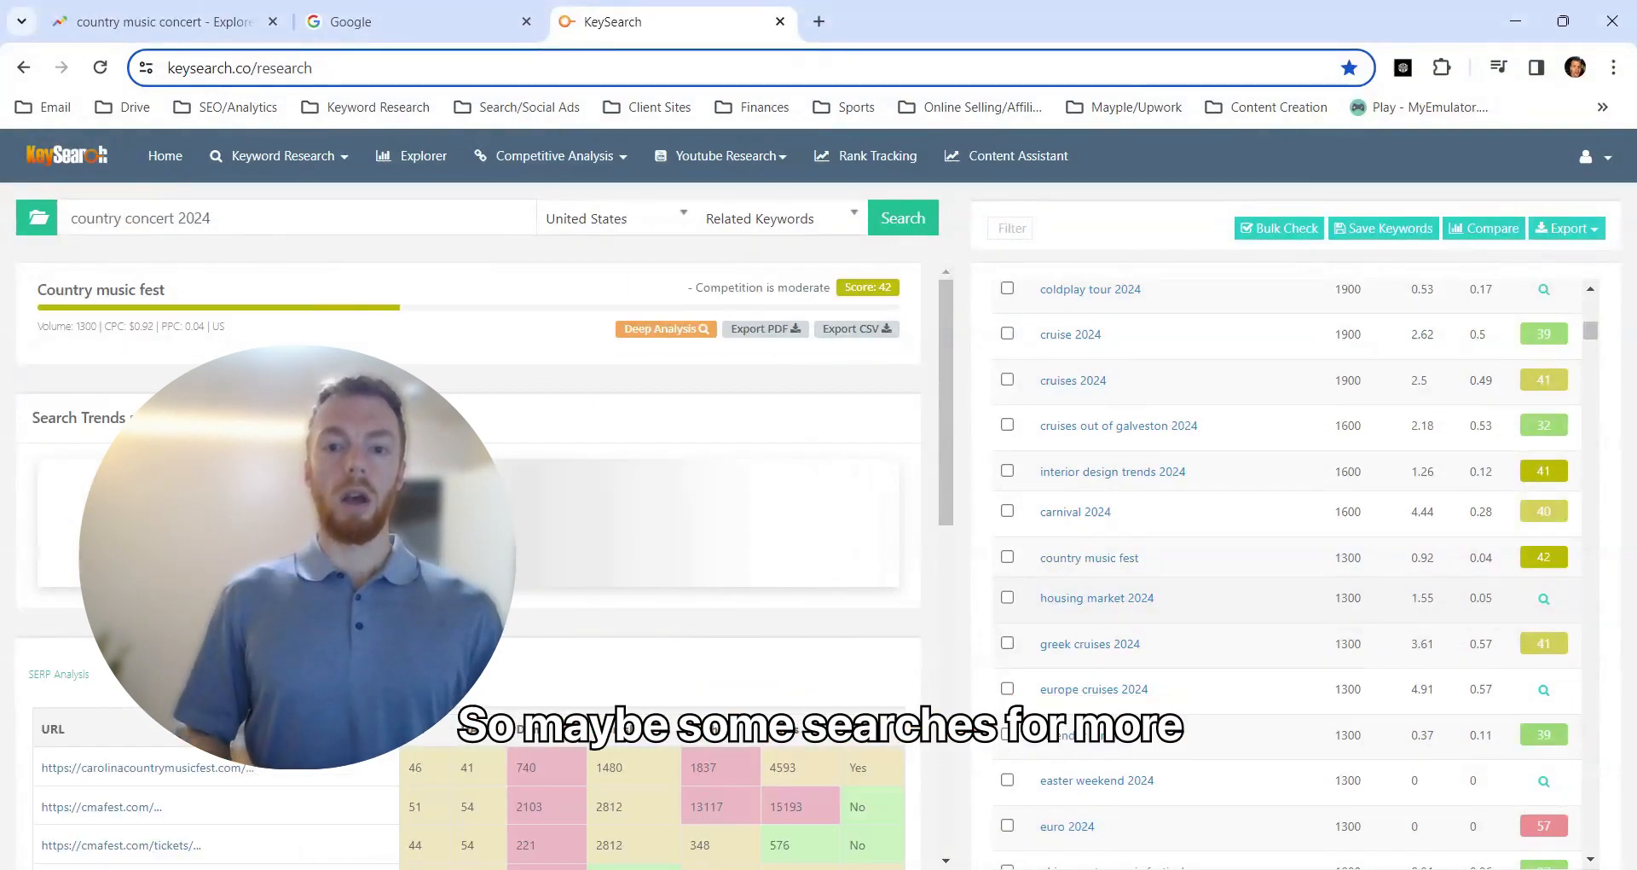
pyautogui.scroll(-4, 1289, 611)
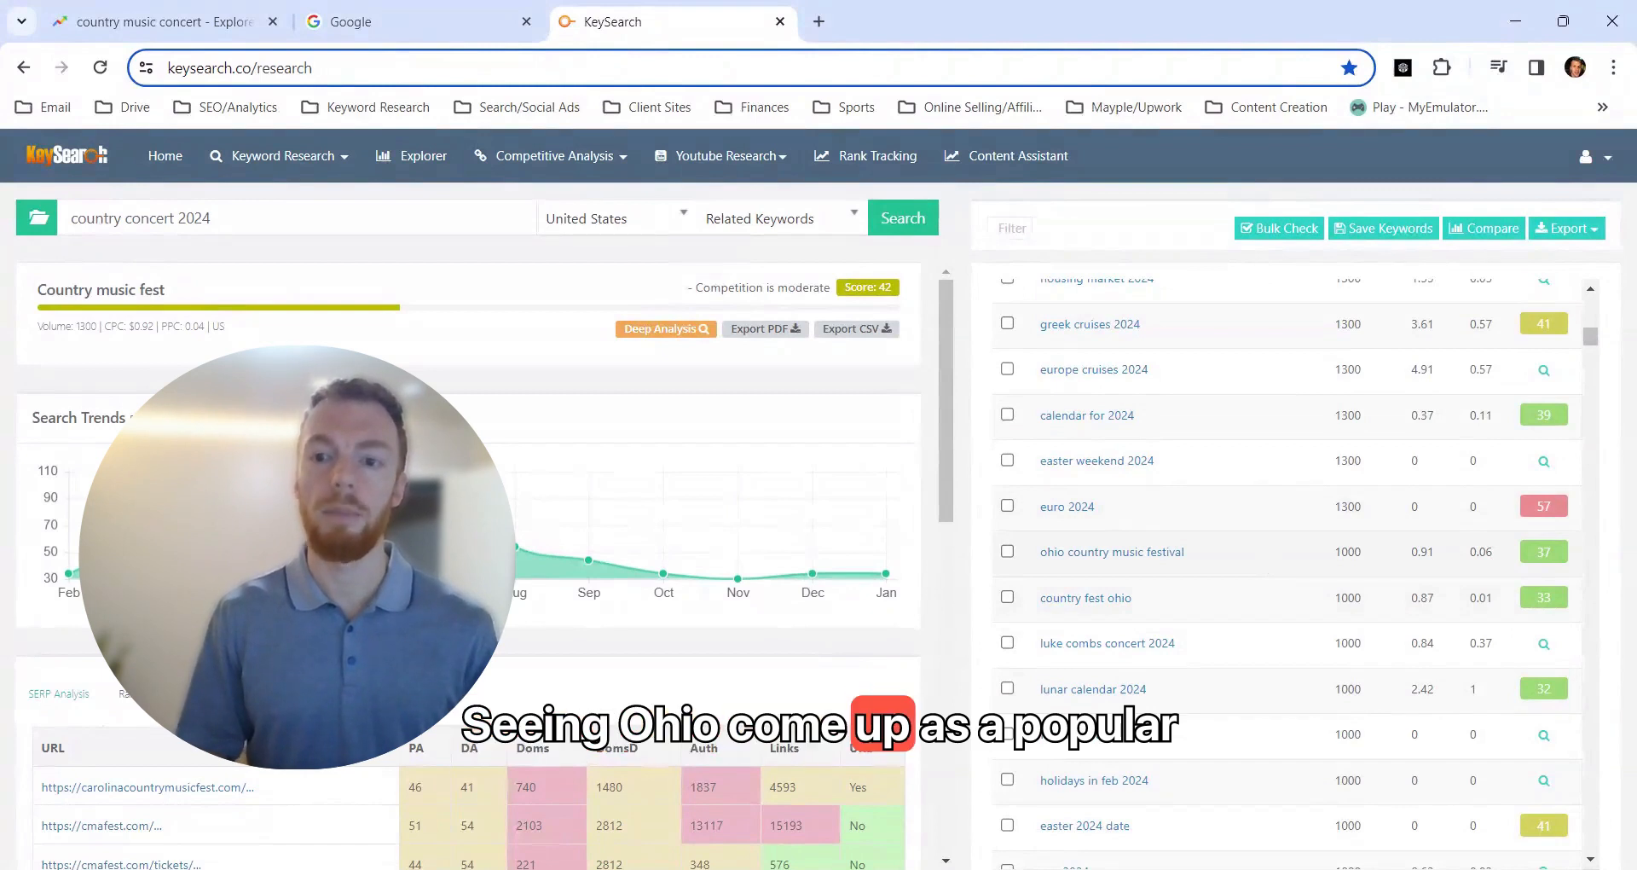
pyautogui.click(1007, 551)
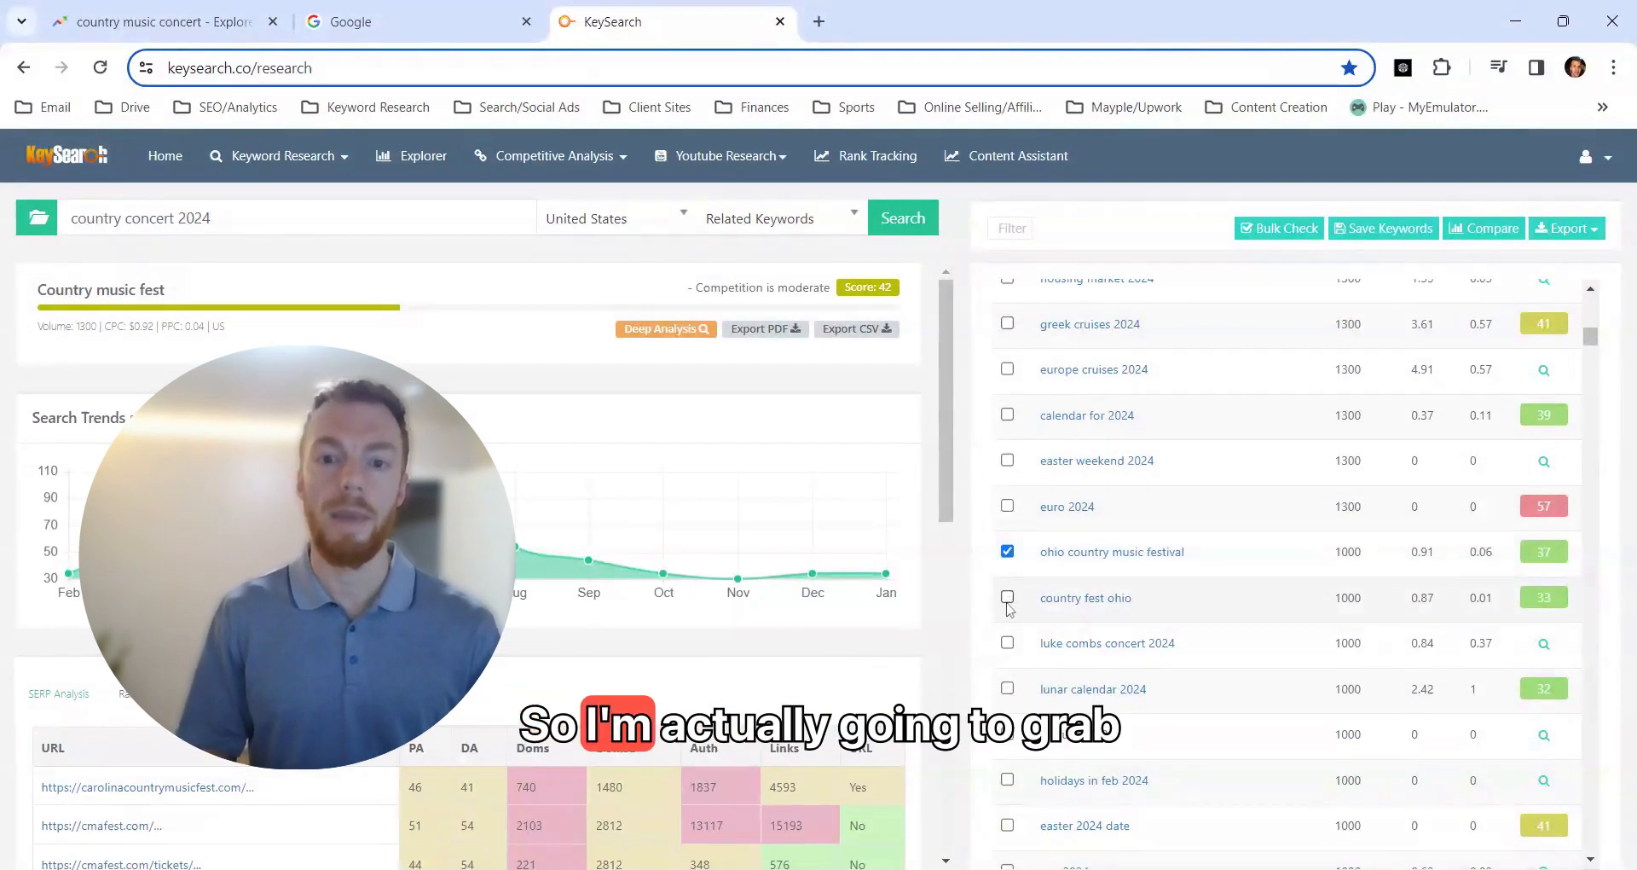
pyautogui.click(1007, 598)
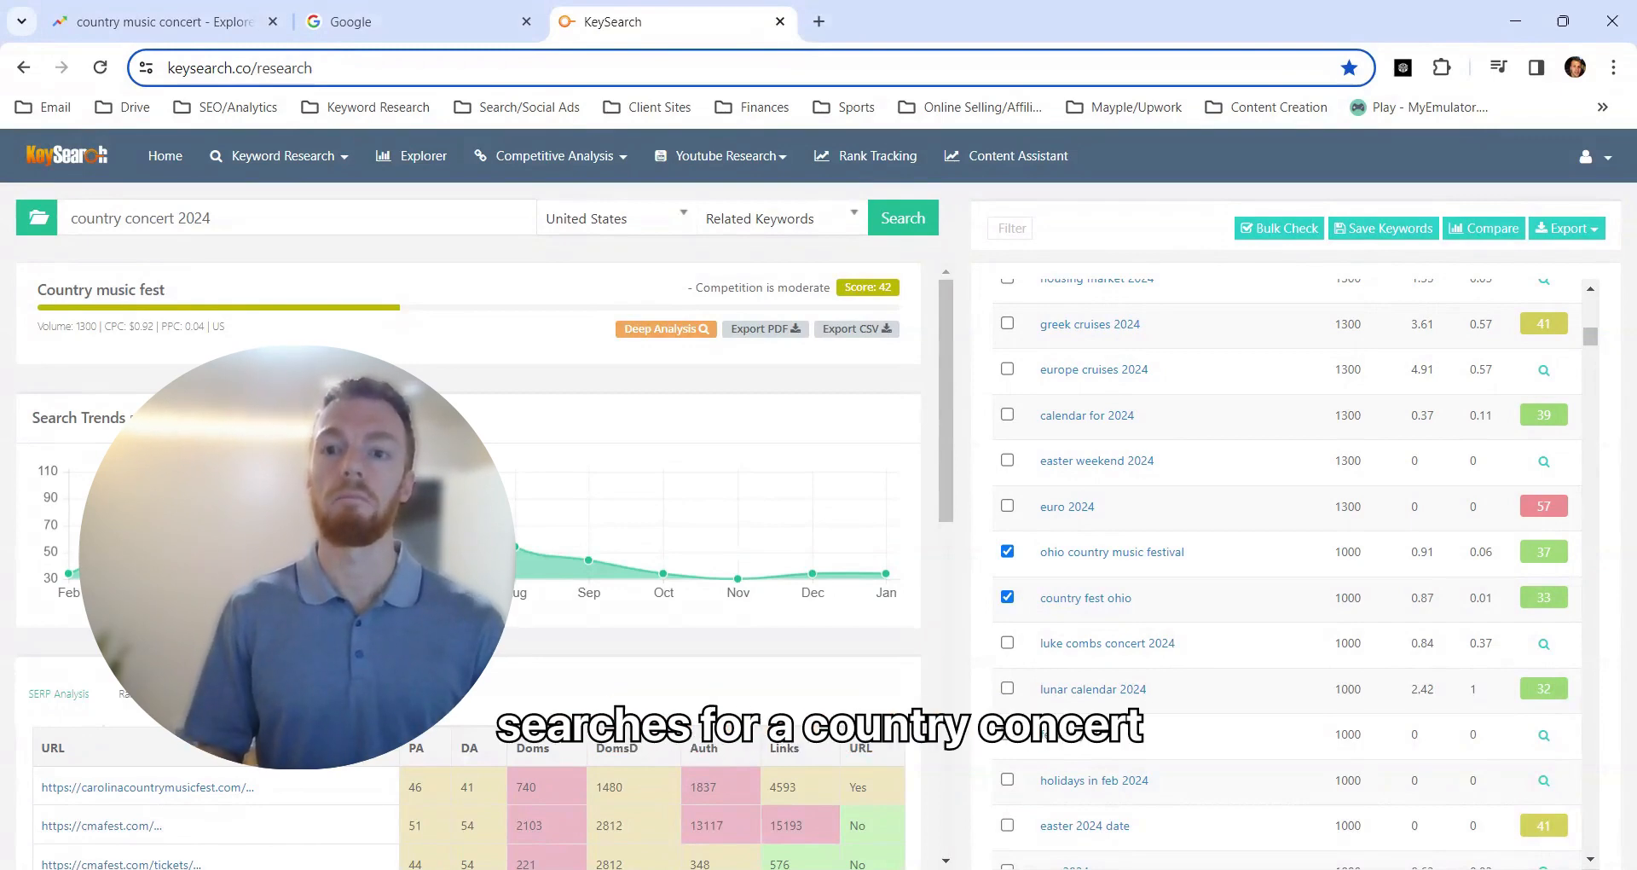
# Step: Add the two selected Ohio keywords to the existing Country Concert list
pyautogui.click(1379, 233)
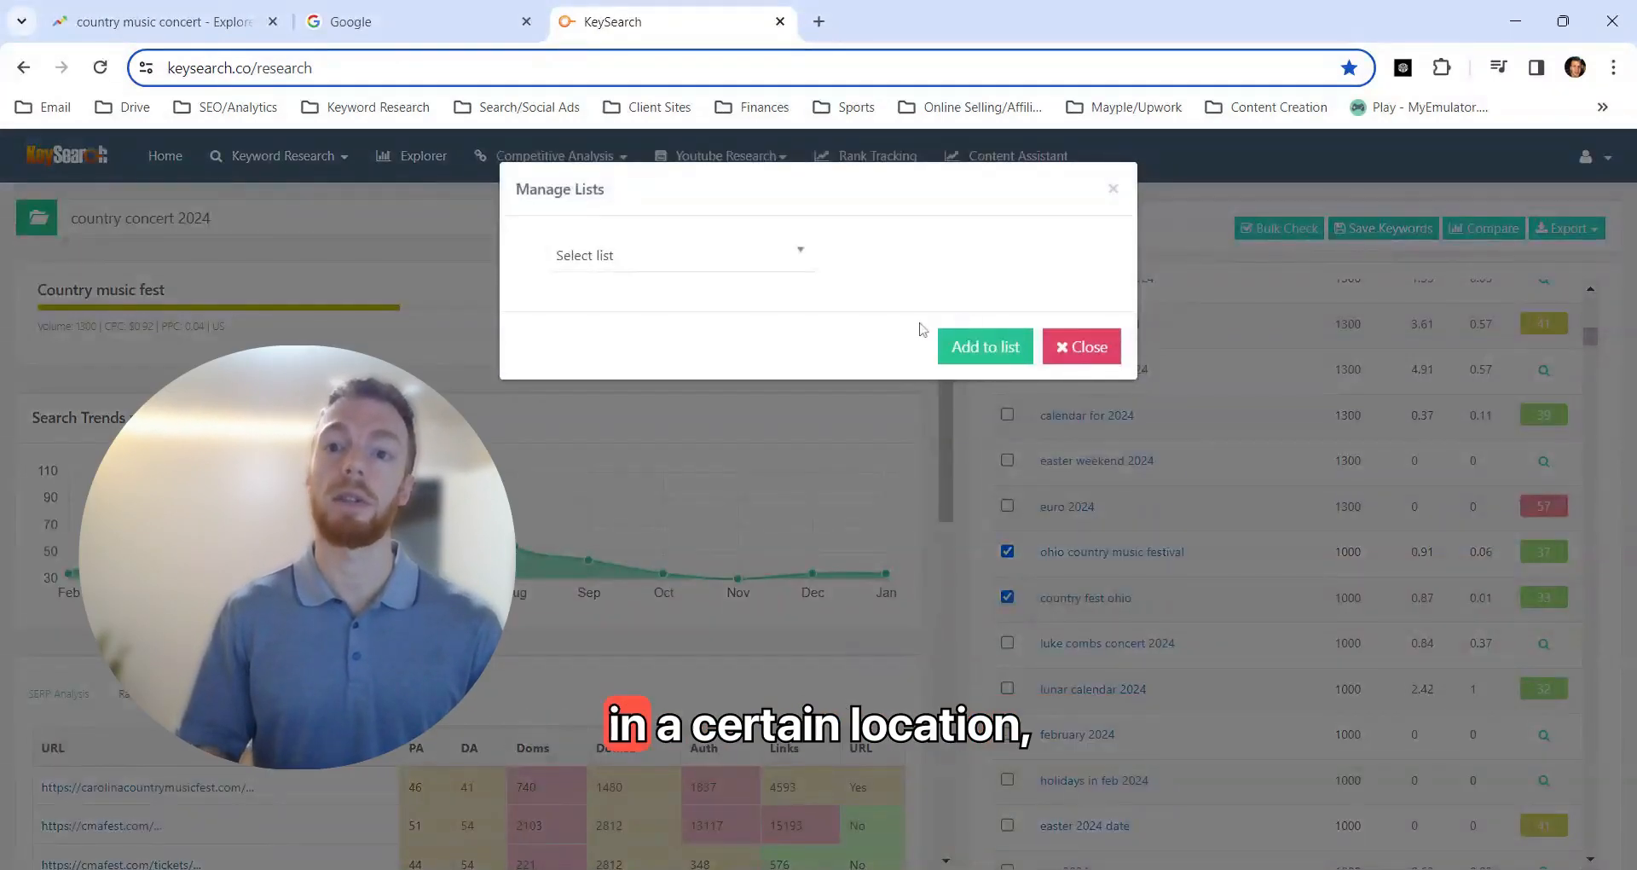
pyautogui.click(807, 270)
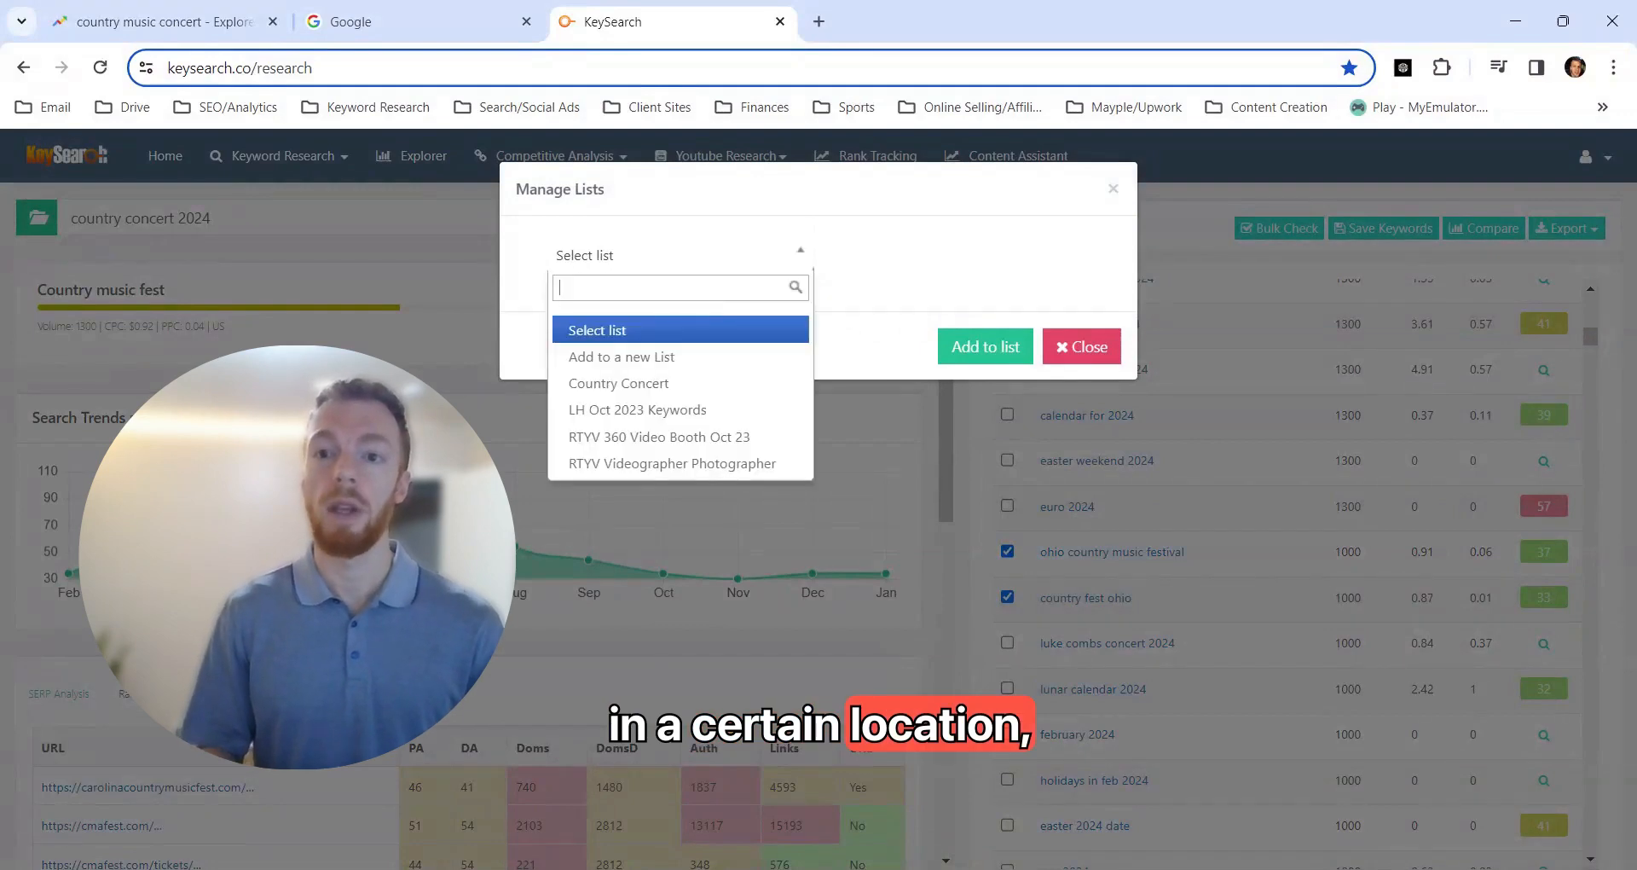
pyautogui.click(664, 385)
pyautogui.click(976, 356)
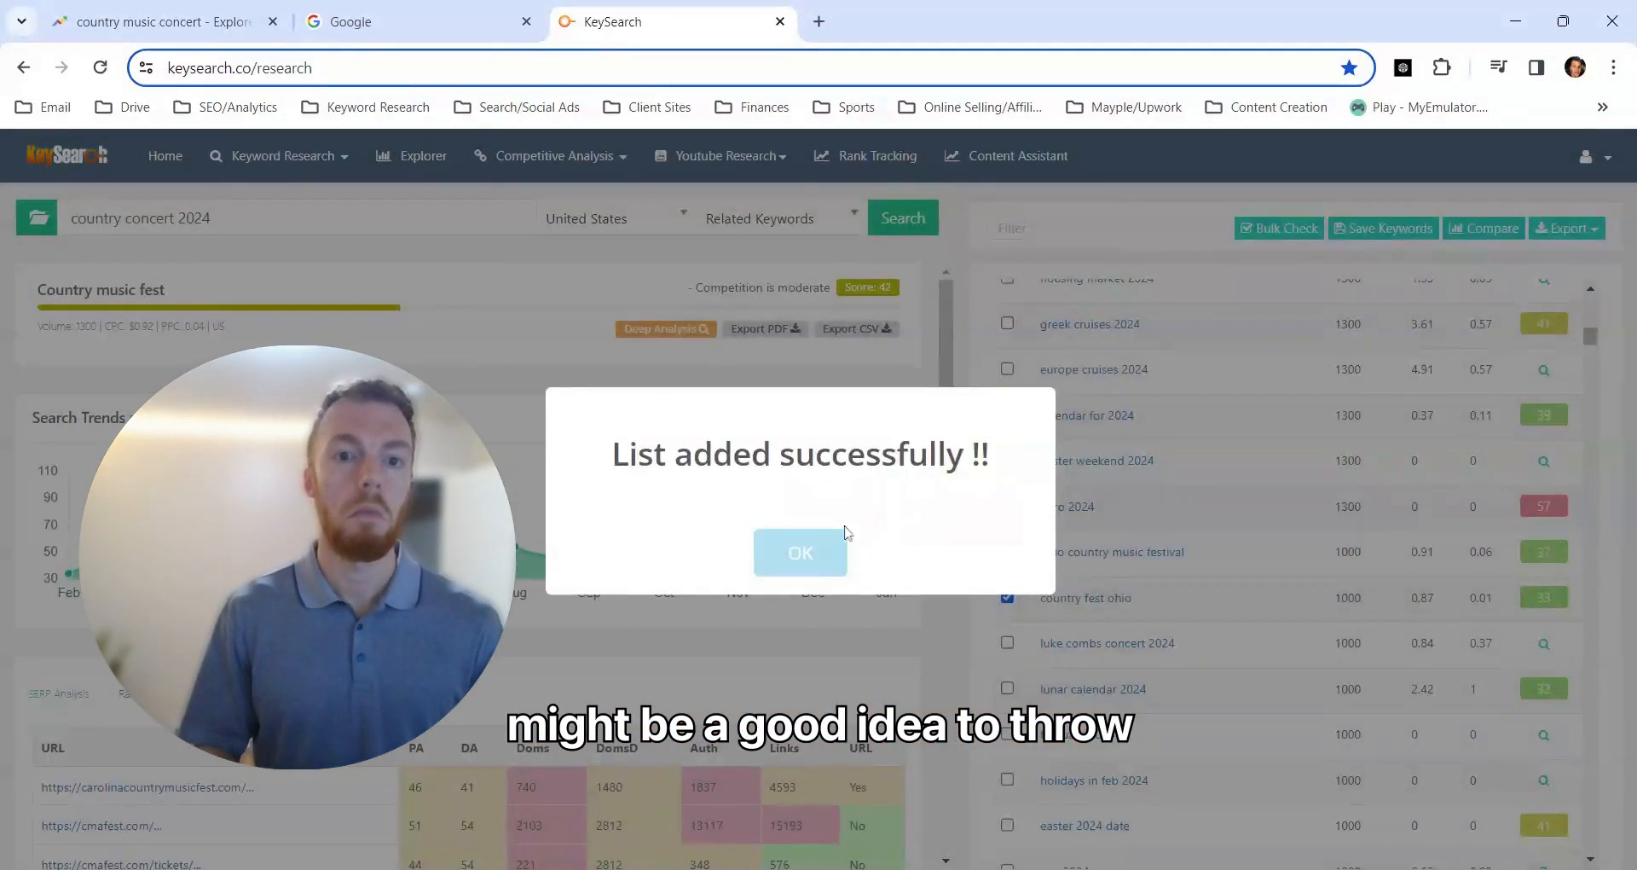
pyautogui.click(814, 553)
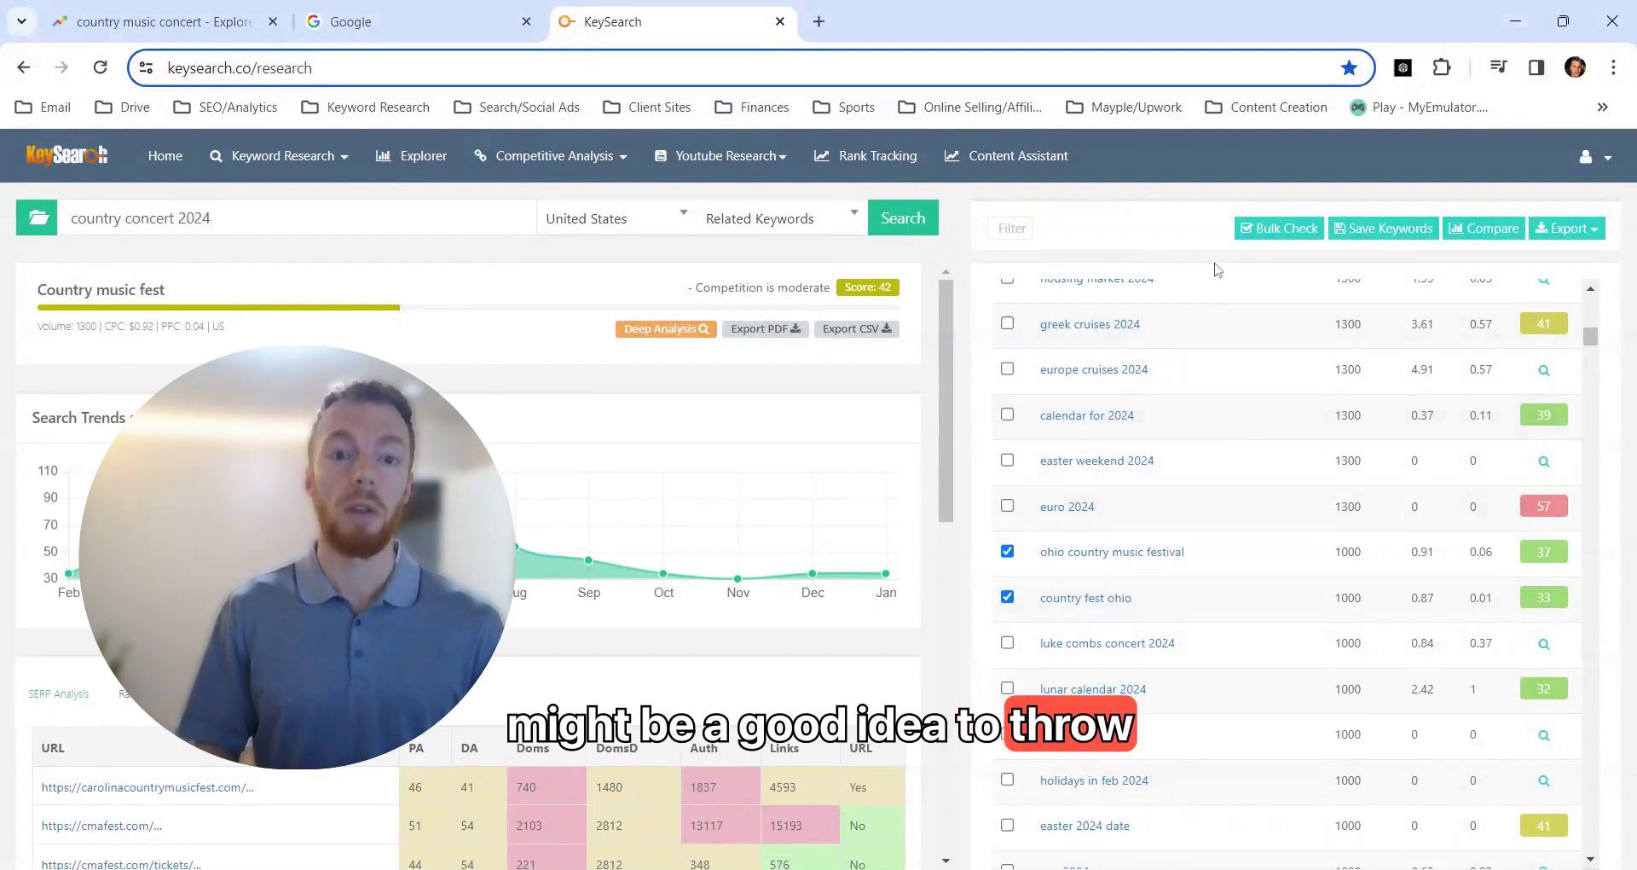
# Step: Examine the lower-volume keywords below the selected Ohio entries for further country concert candidates
pyautogui.scroll(-4, 1296, 679)
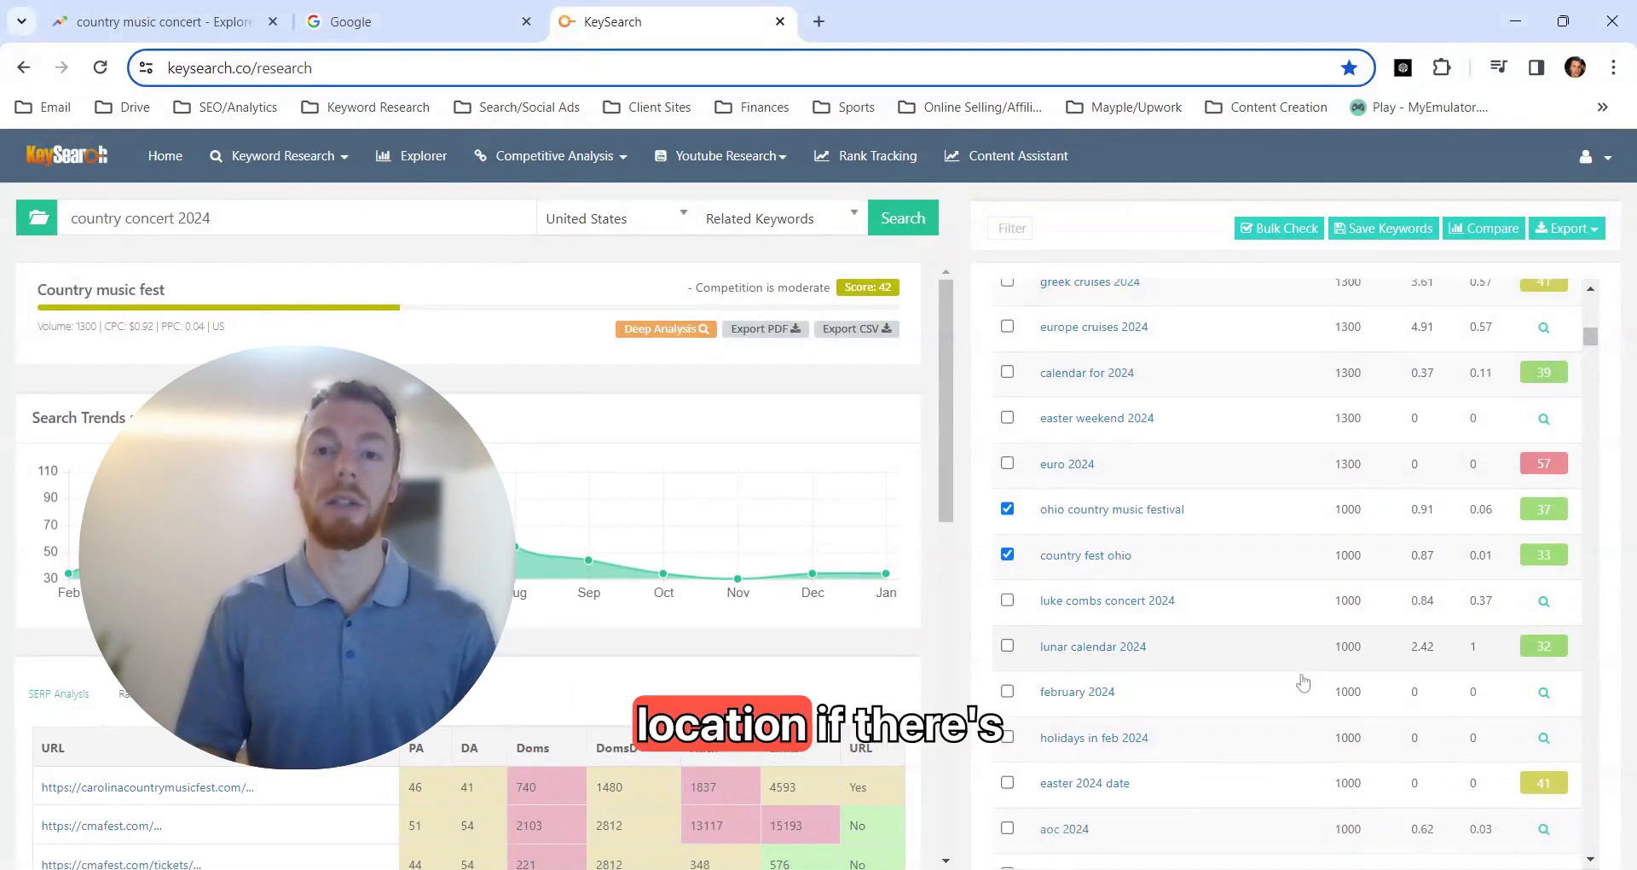
pyautogui.scroll(-2, 1302, 682)
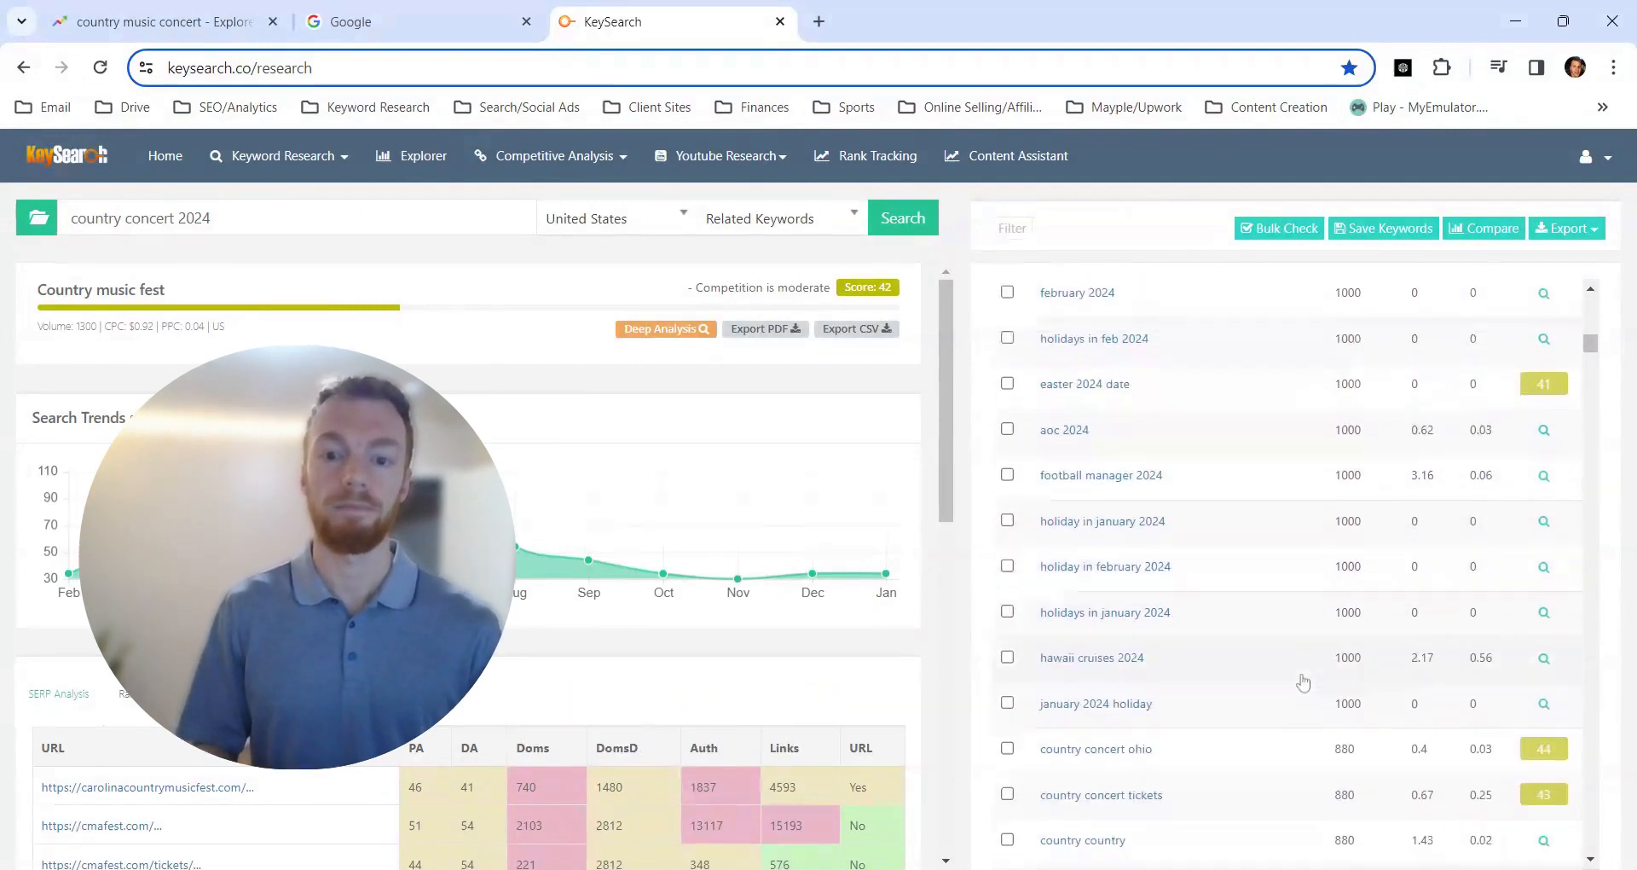
pyautogui.scroll(3, 1302, 682)
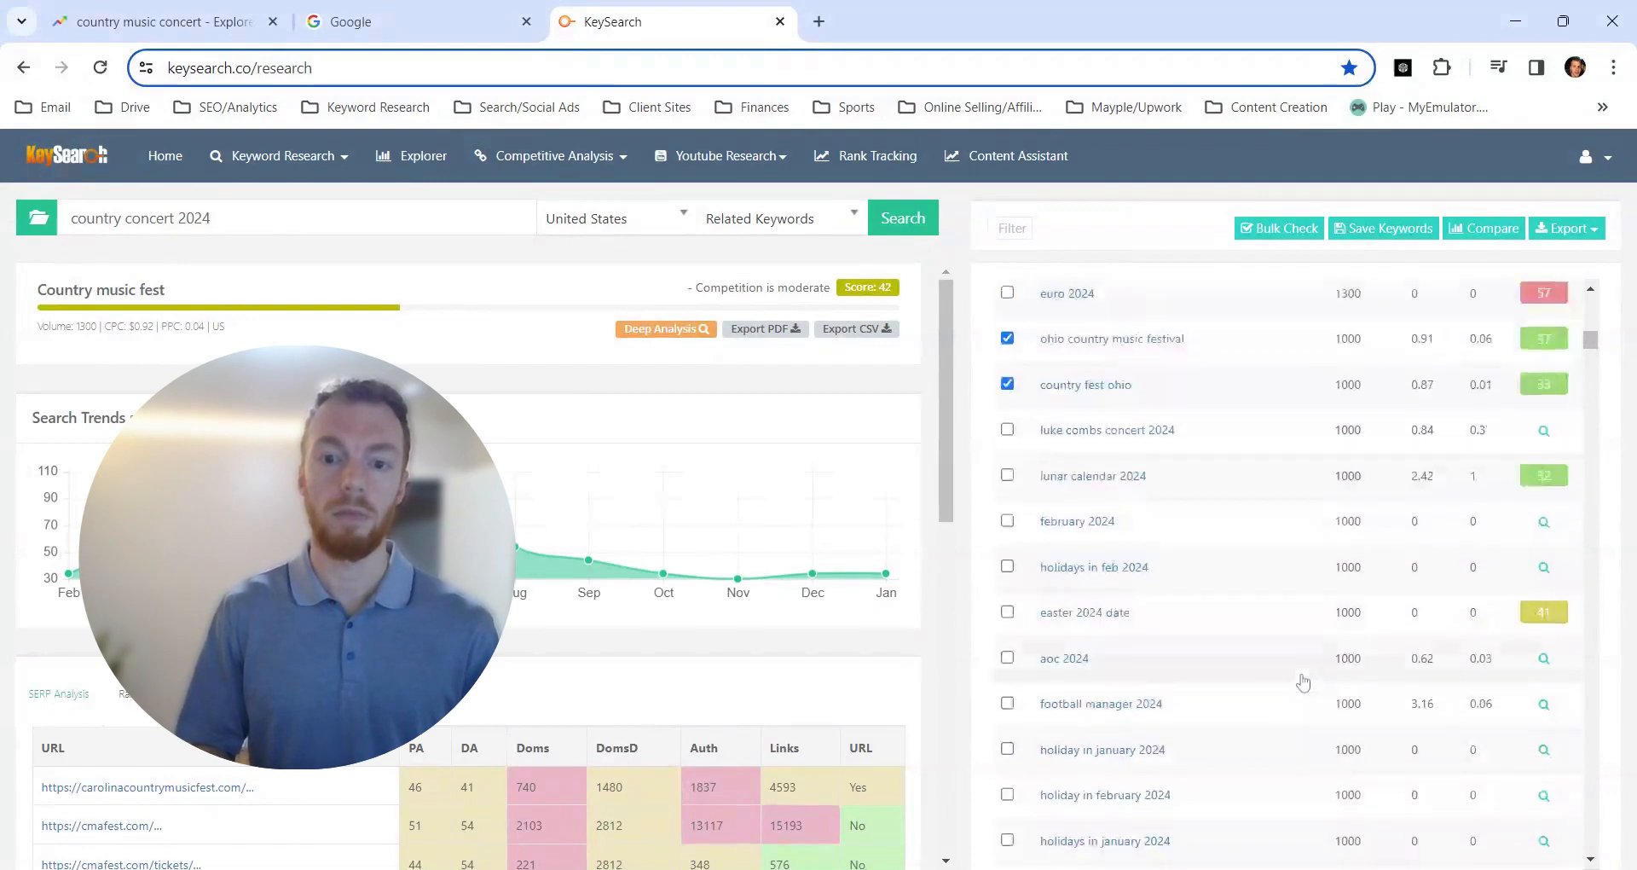
pyautogui.scroll(-6, 1302, 683)
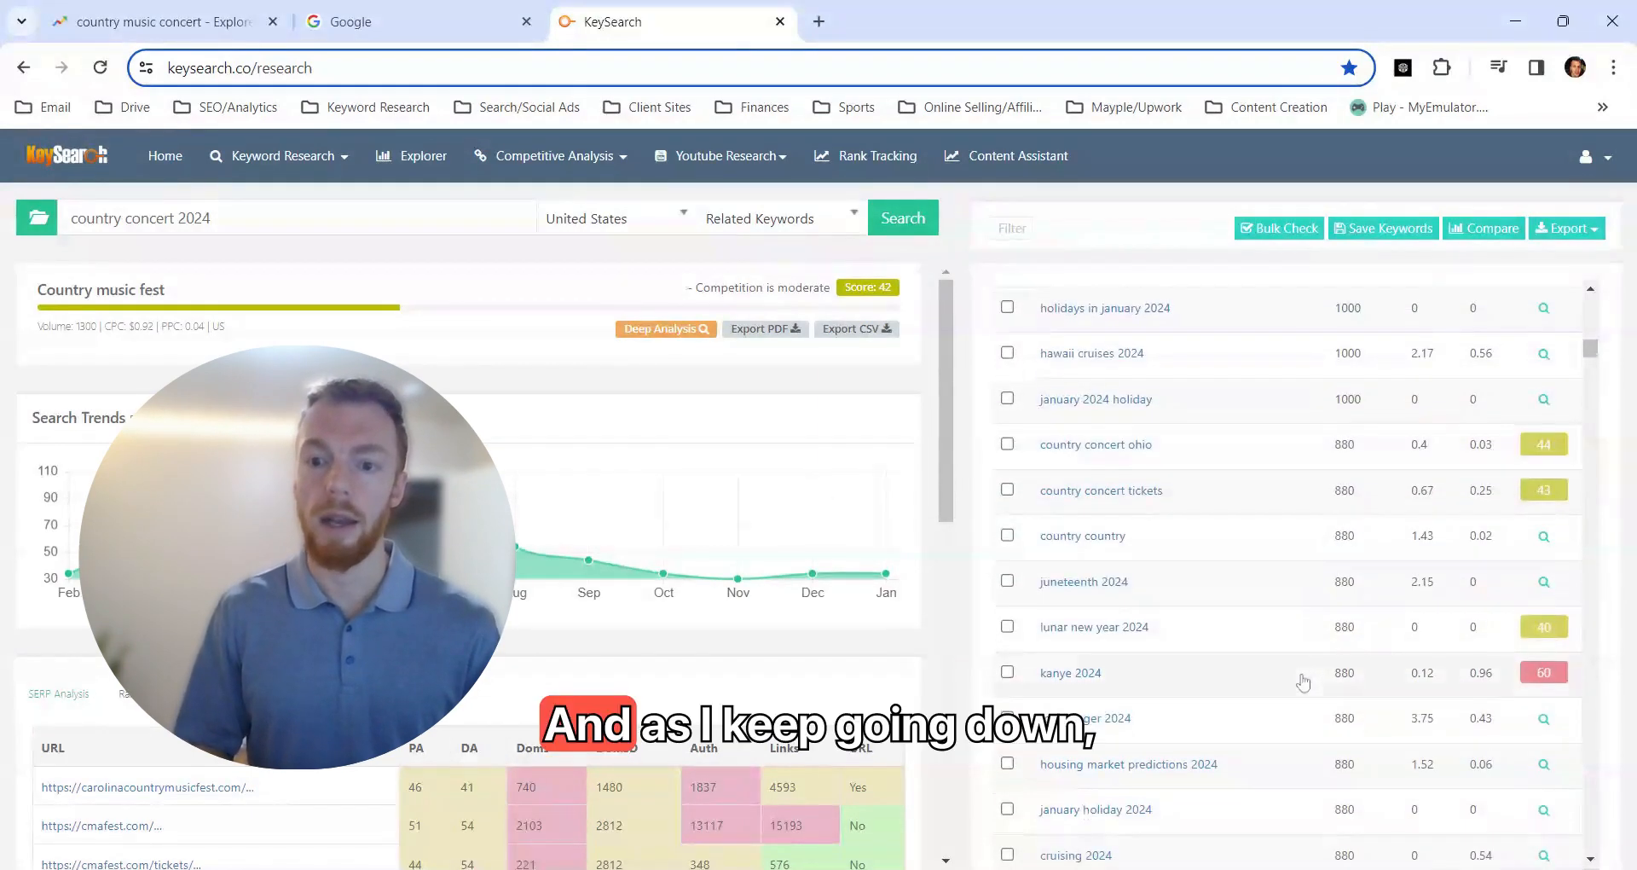
pyautogui.scroll(10, 1302, 682)
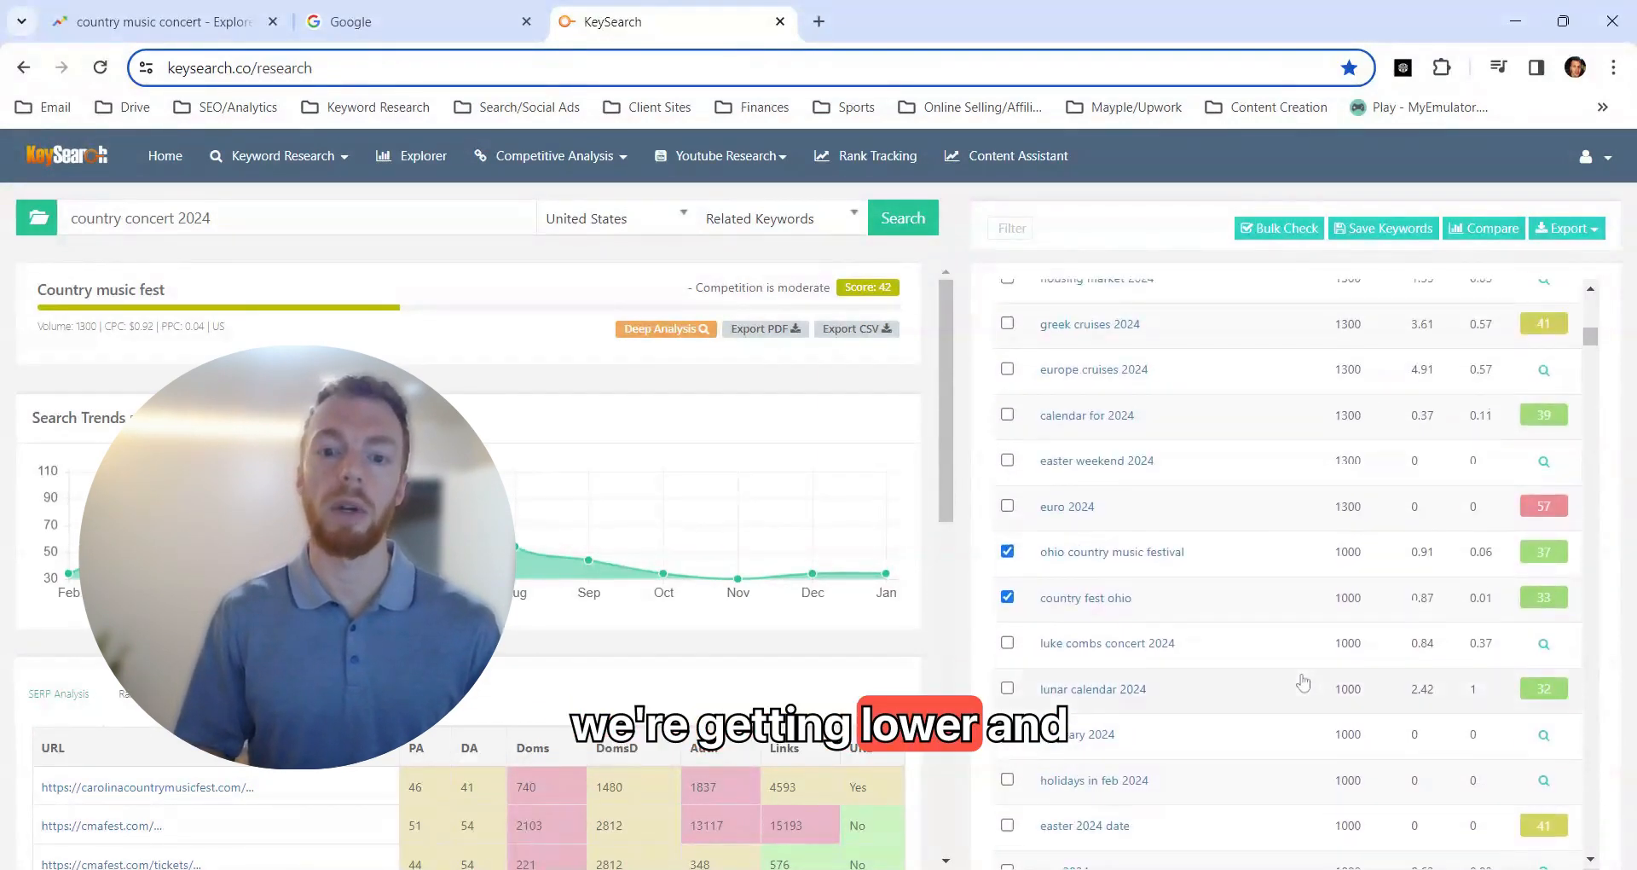
# Step: Search related keywords for country concert outfits and sort the results by highest volume
pyautogui.tripleClick(163, 218)
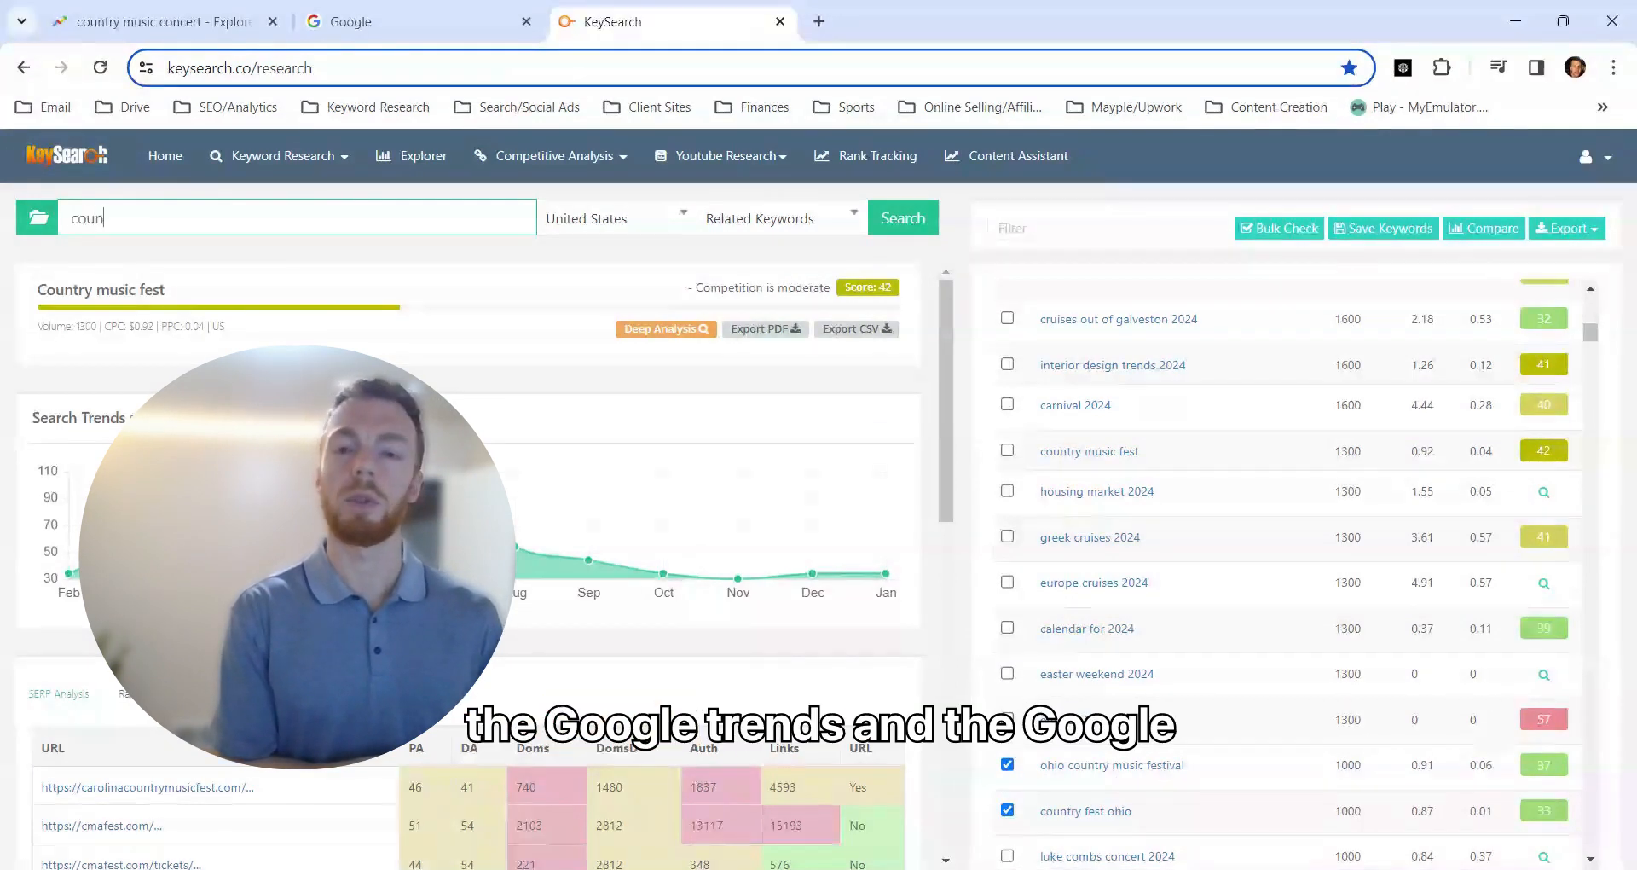
pyautogui.write('try conce')
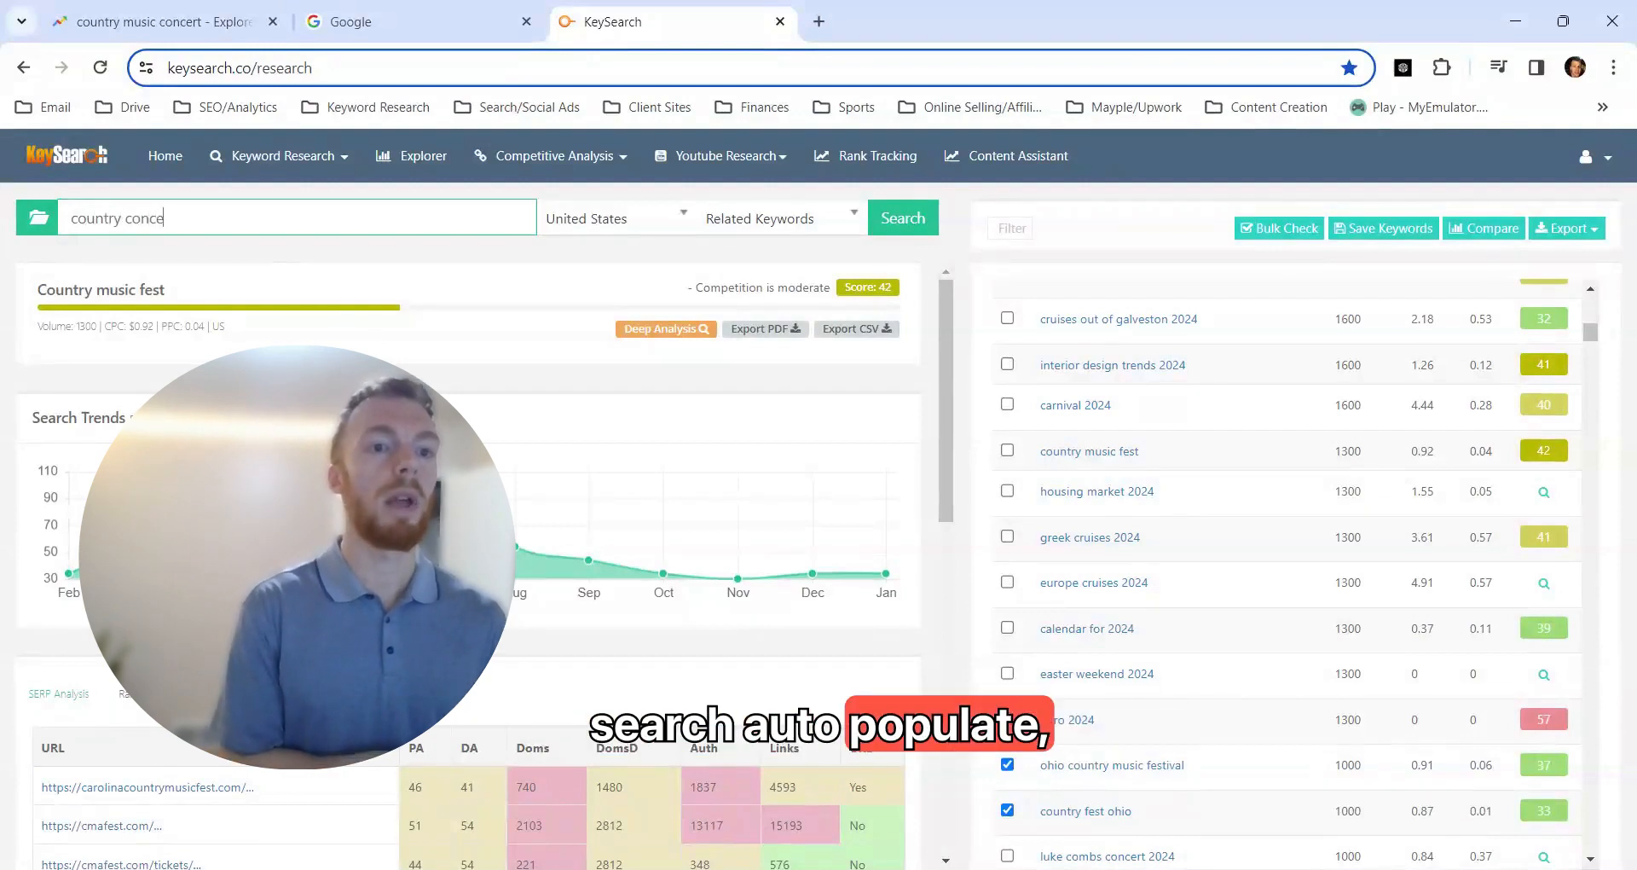
pyautogui.write('rt outfits')
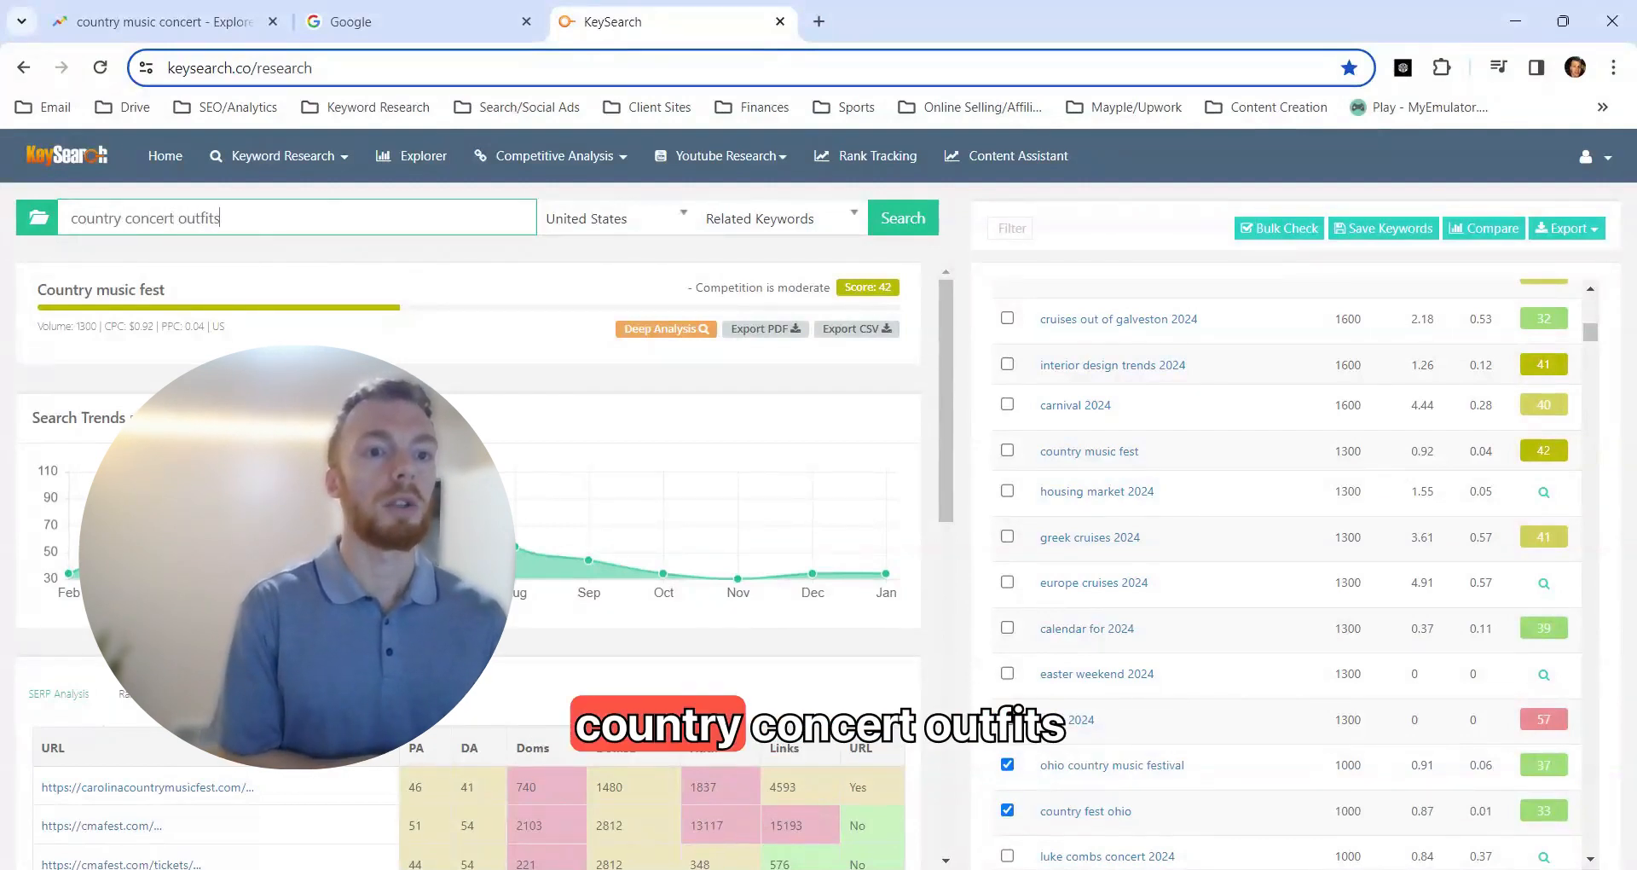
pyautogui.click(895, 220)
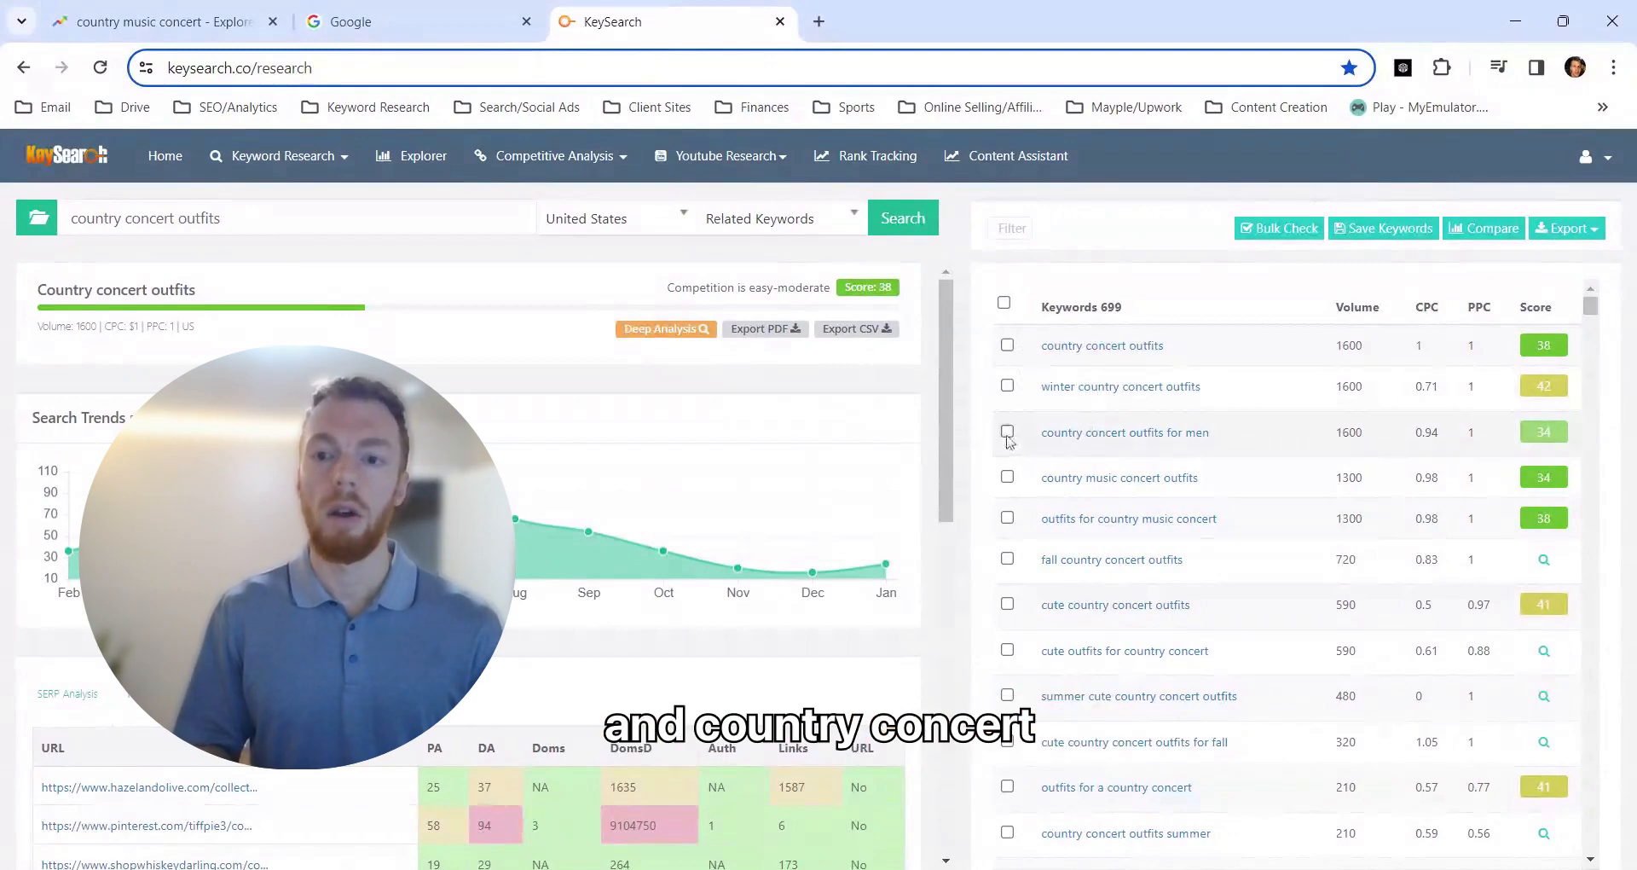
pyautogui.click(1356, 308)
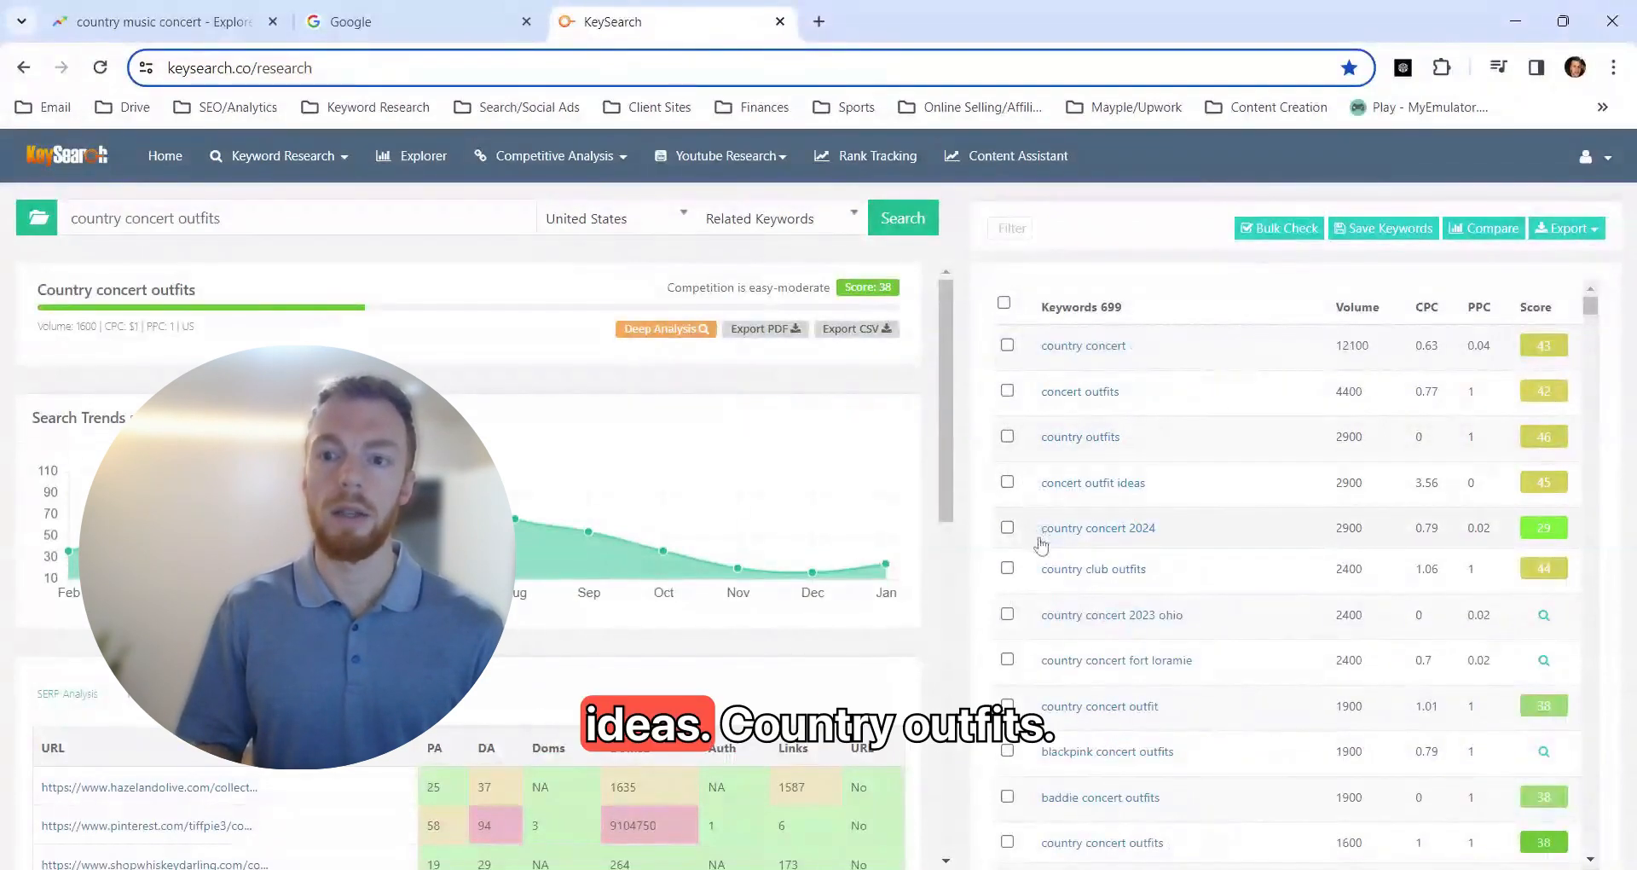
# Step: Load the missing scores of country concert 2023 ohio, country concert fort loramie and blackpink concert outfits
pyautogui.scroll(-1, 1257, 544)
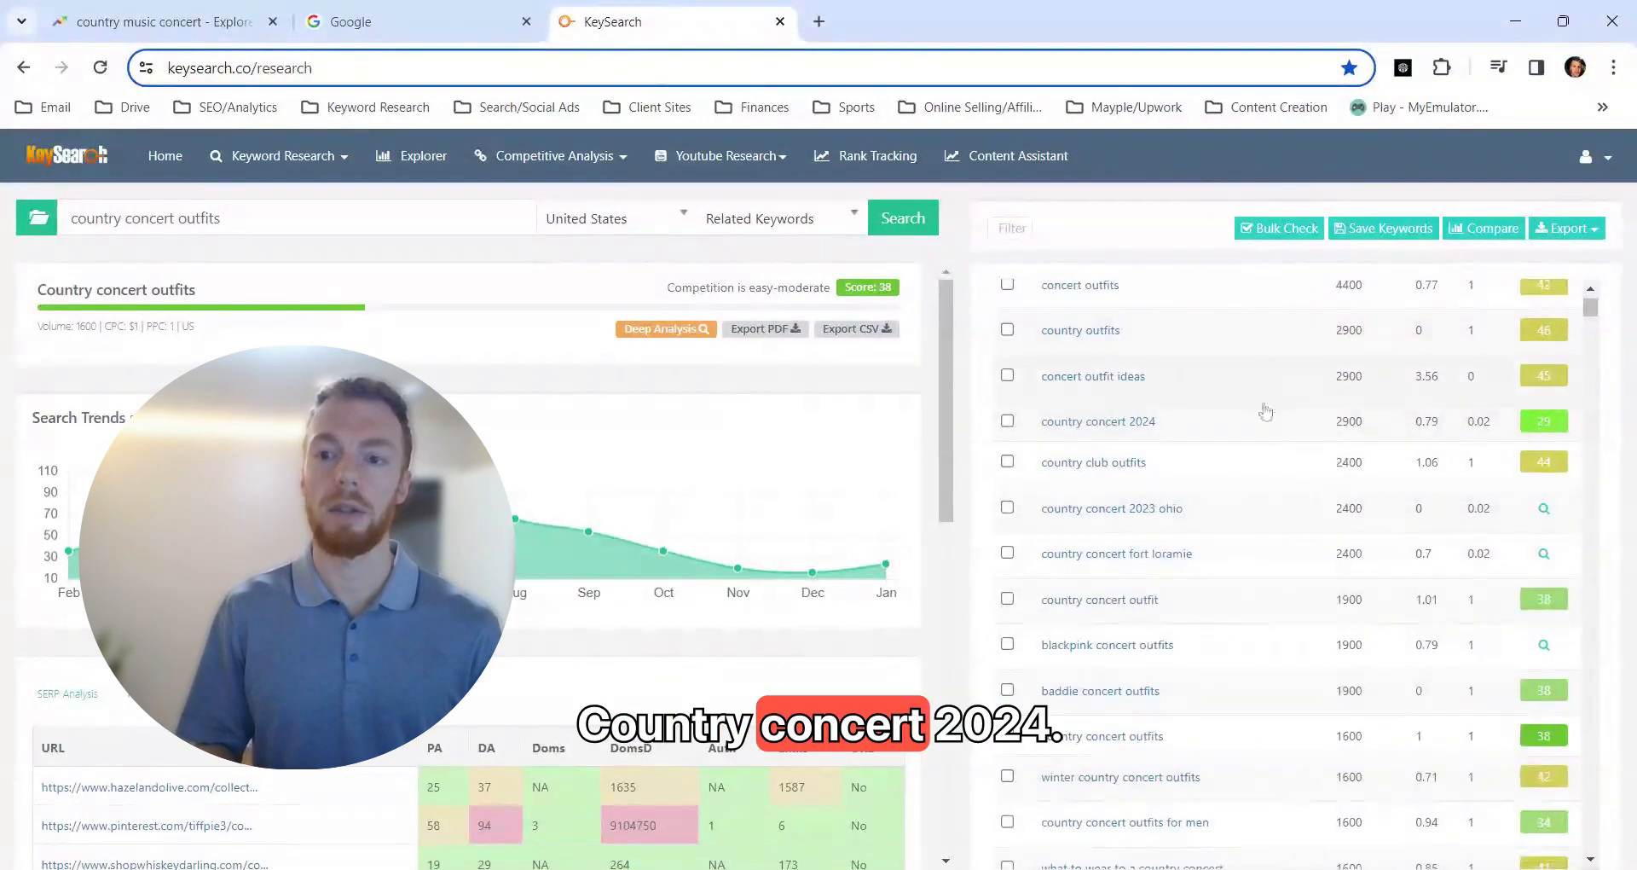
pyautogui.scroll(-1, 1269, 458)
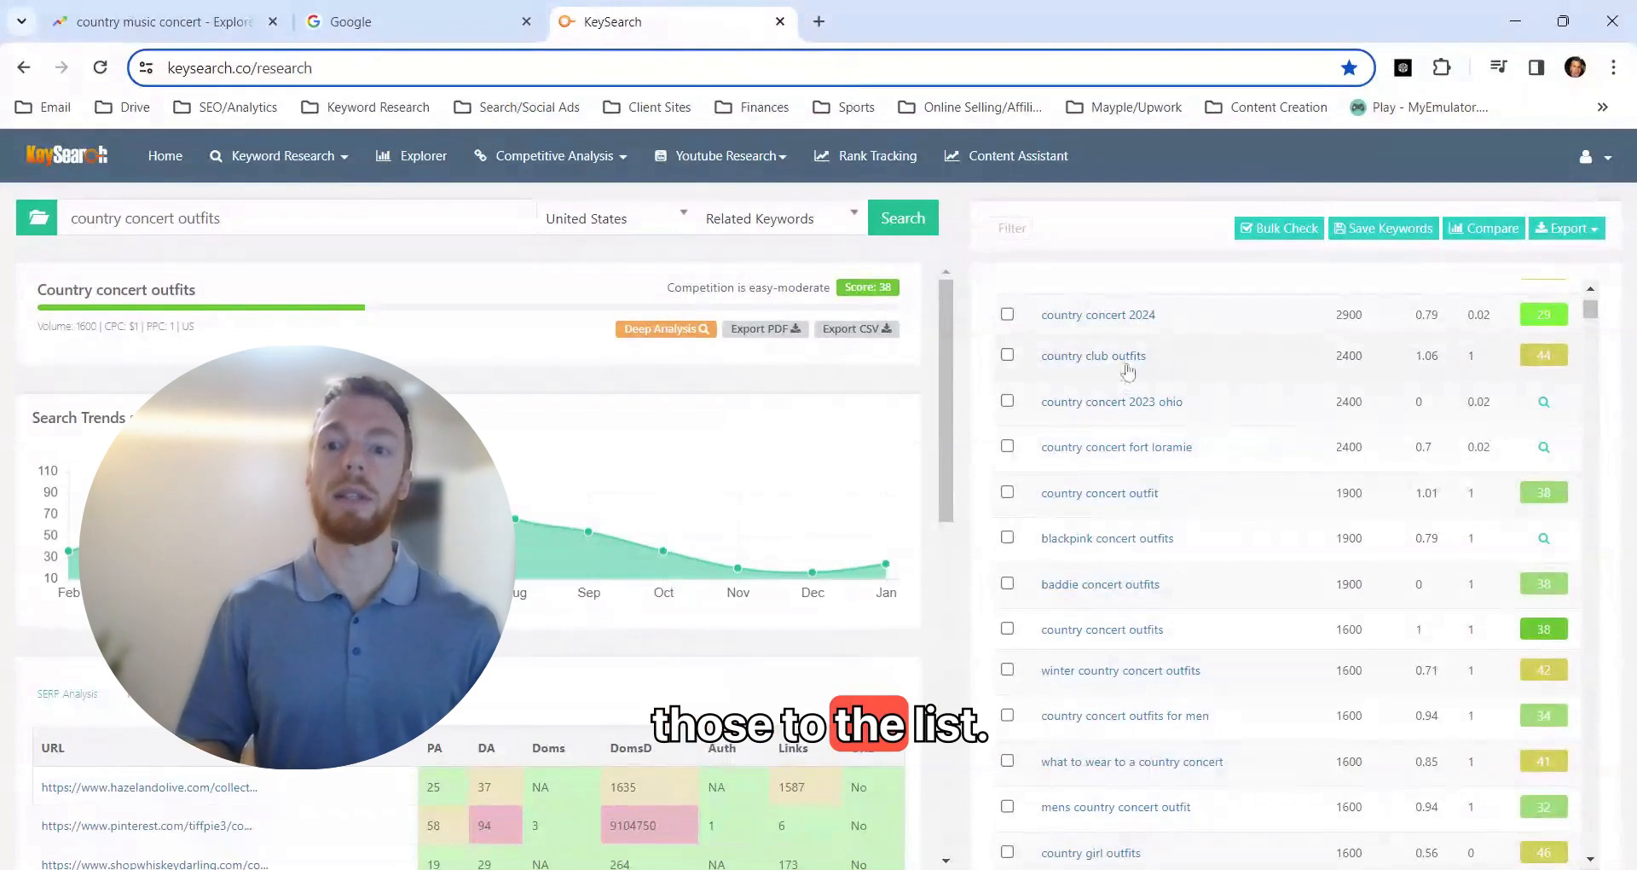
pyautogui.click(1544, 402)
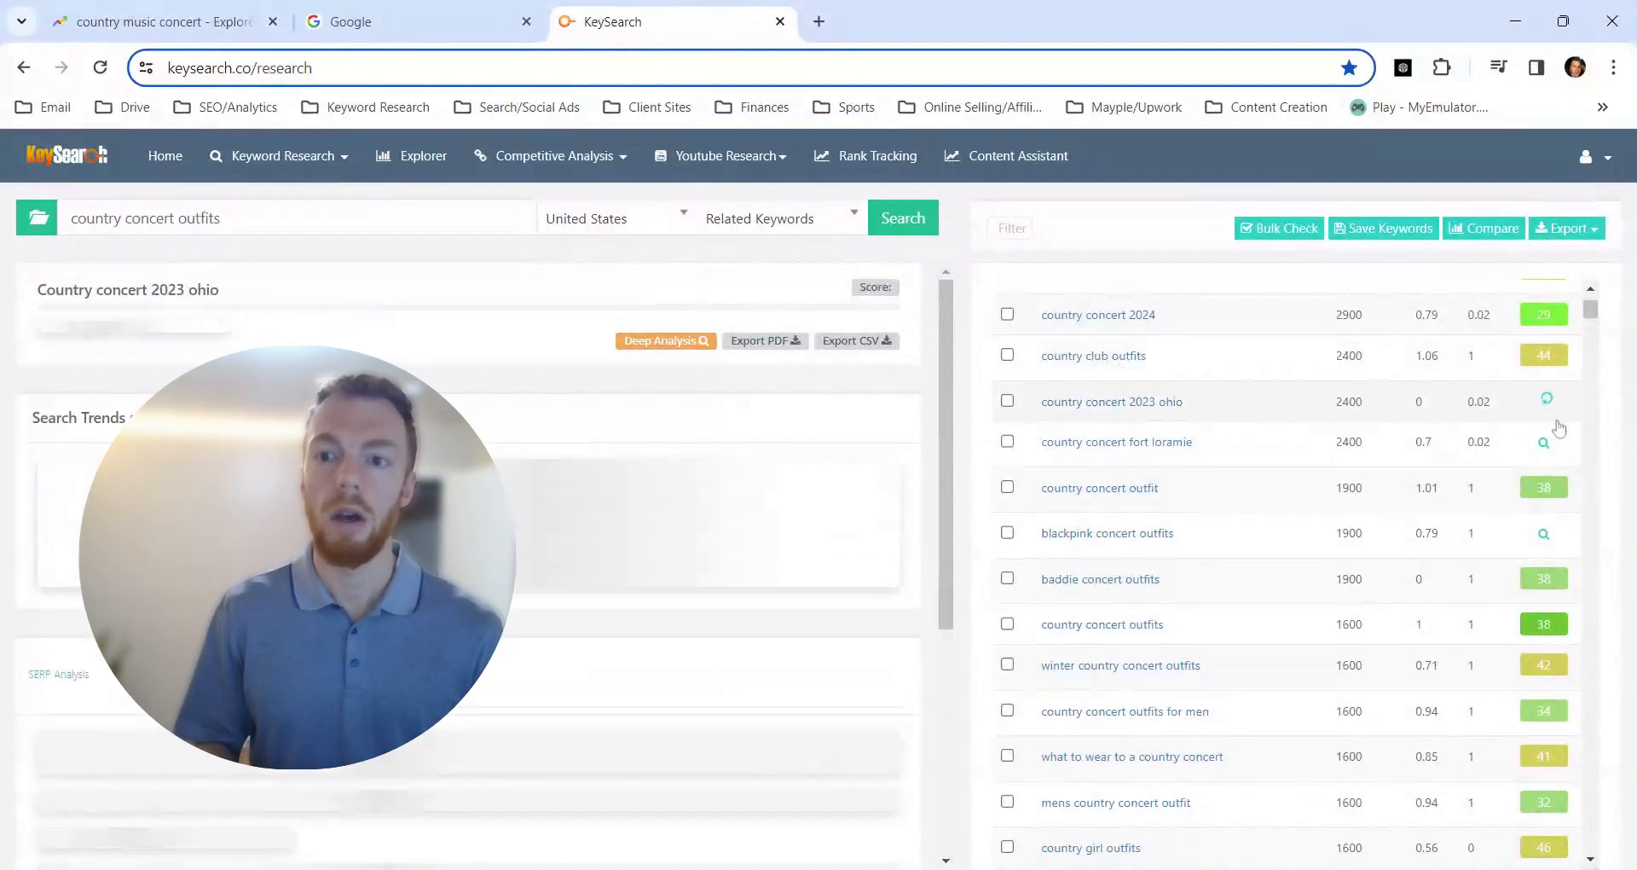
pyautogui.click(1544, 445)
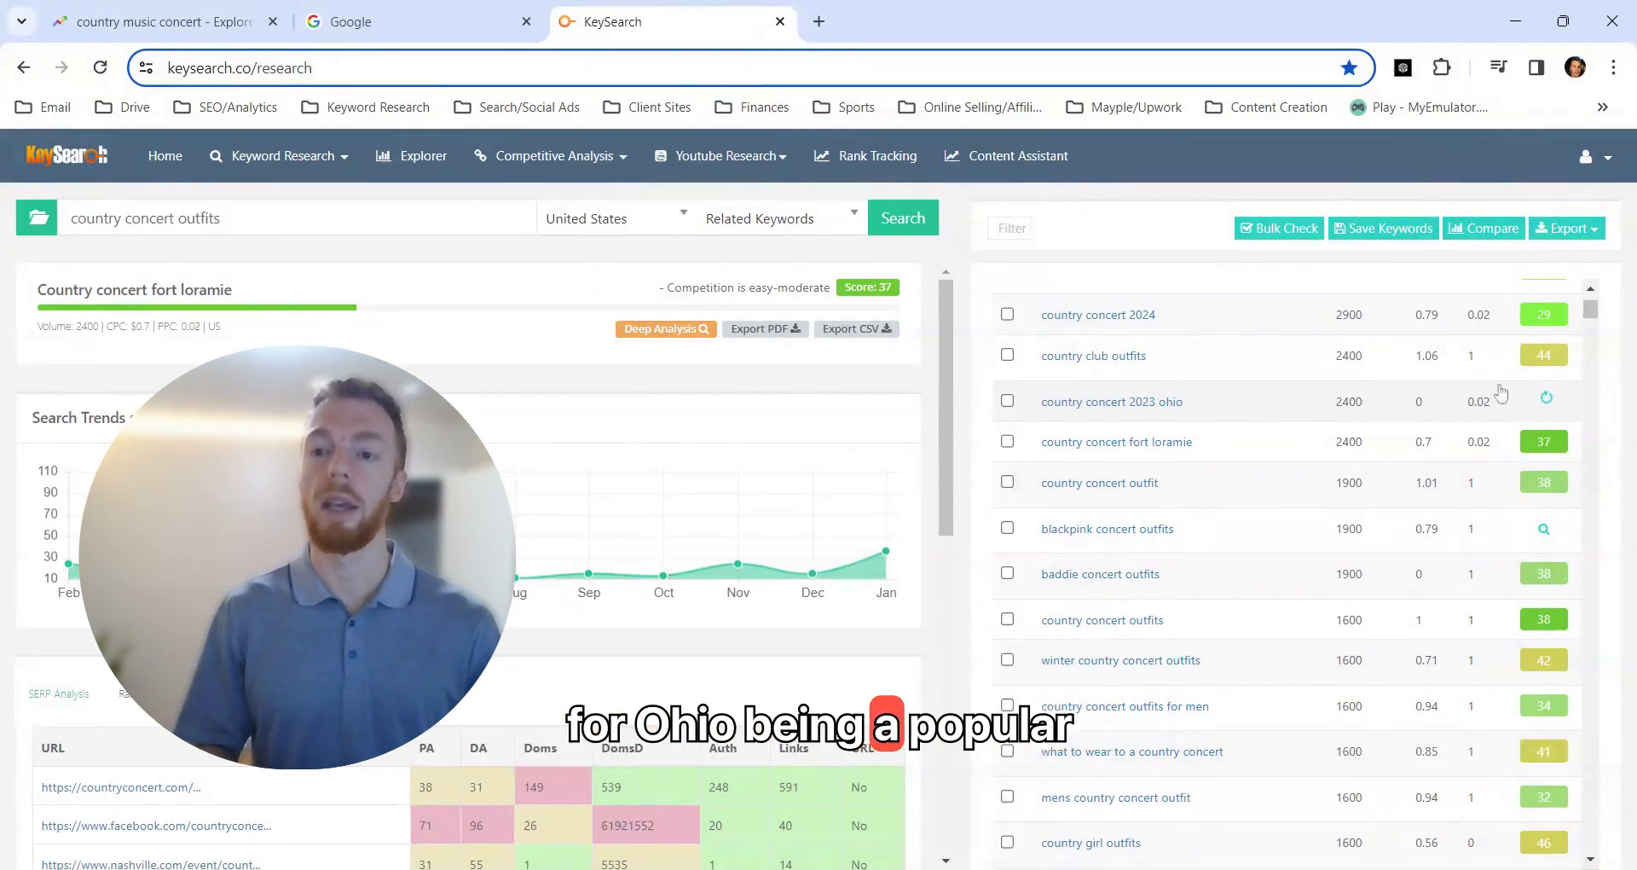
pyautogui.click(1544, 529)
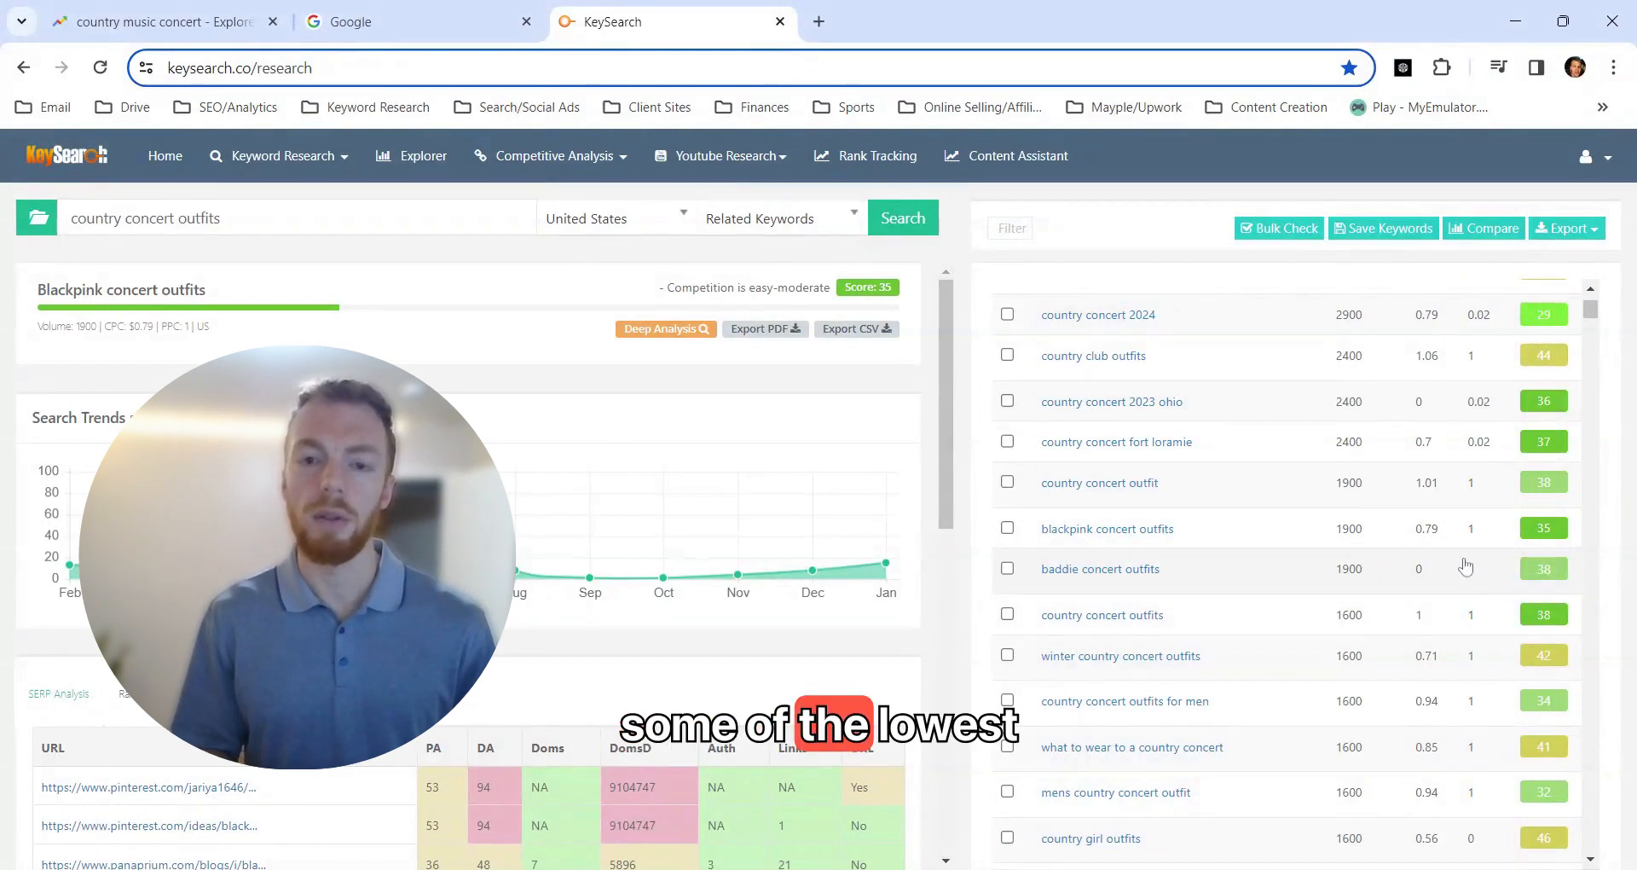
# Step: Select the keywords blackpink concert outfits, baddie concert outfits, country concert outfits, country concert outfits for men and mens country concert outfit
pyautogui.click(1007, 528)
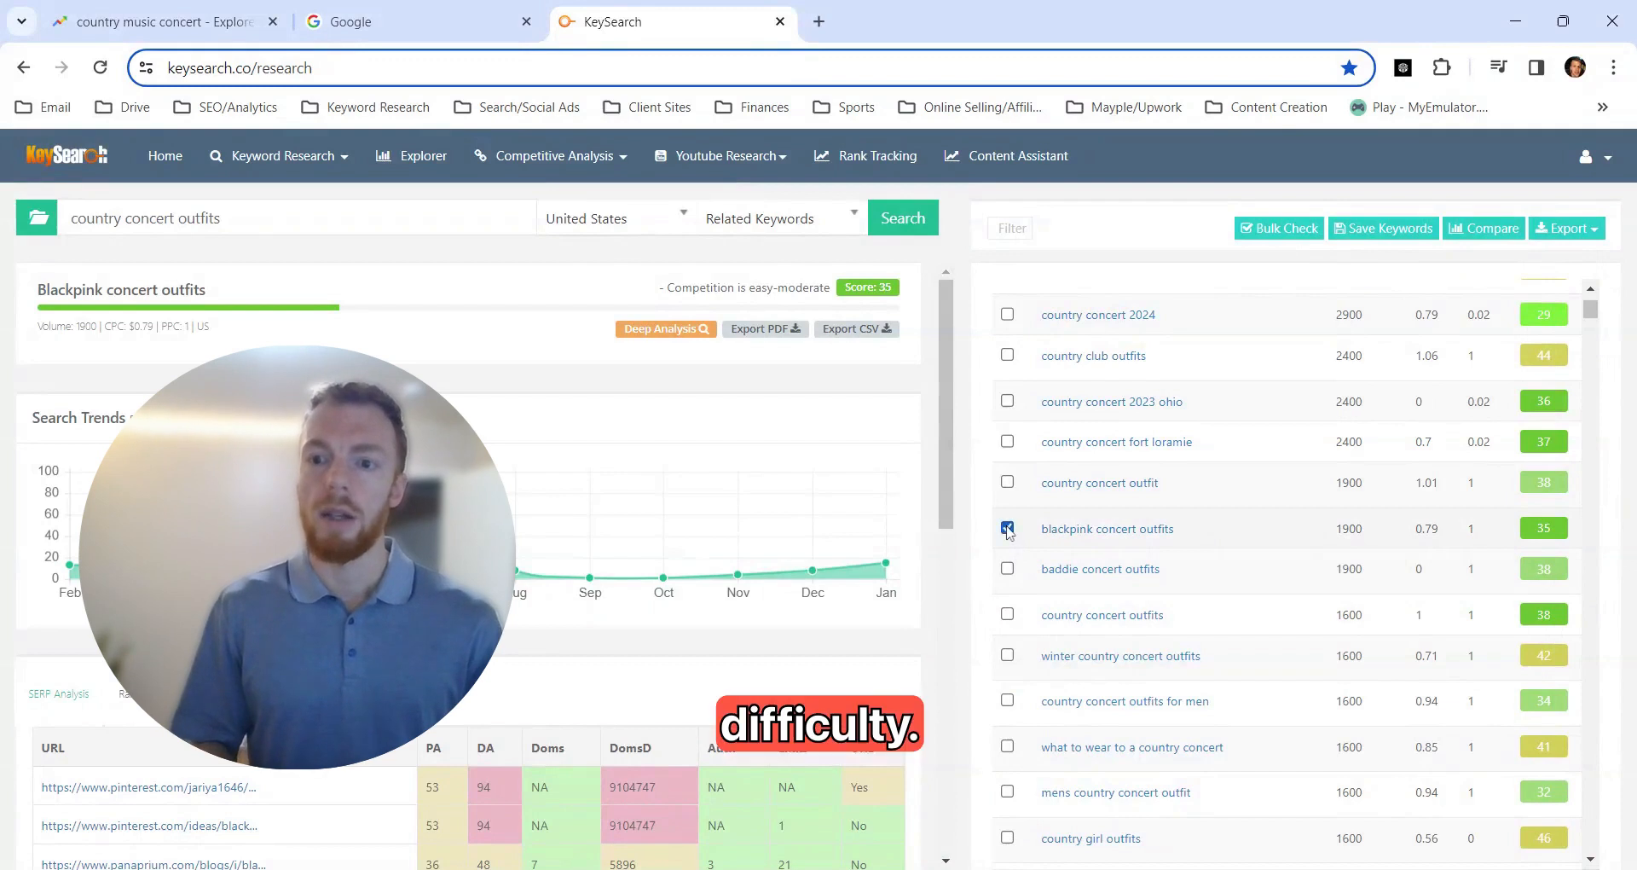
pyautogui.click(1007, 567)
pyautogui.click(1007, 614)
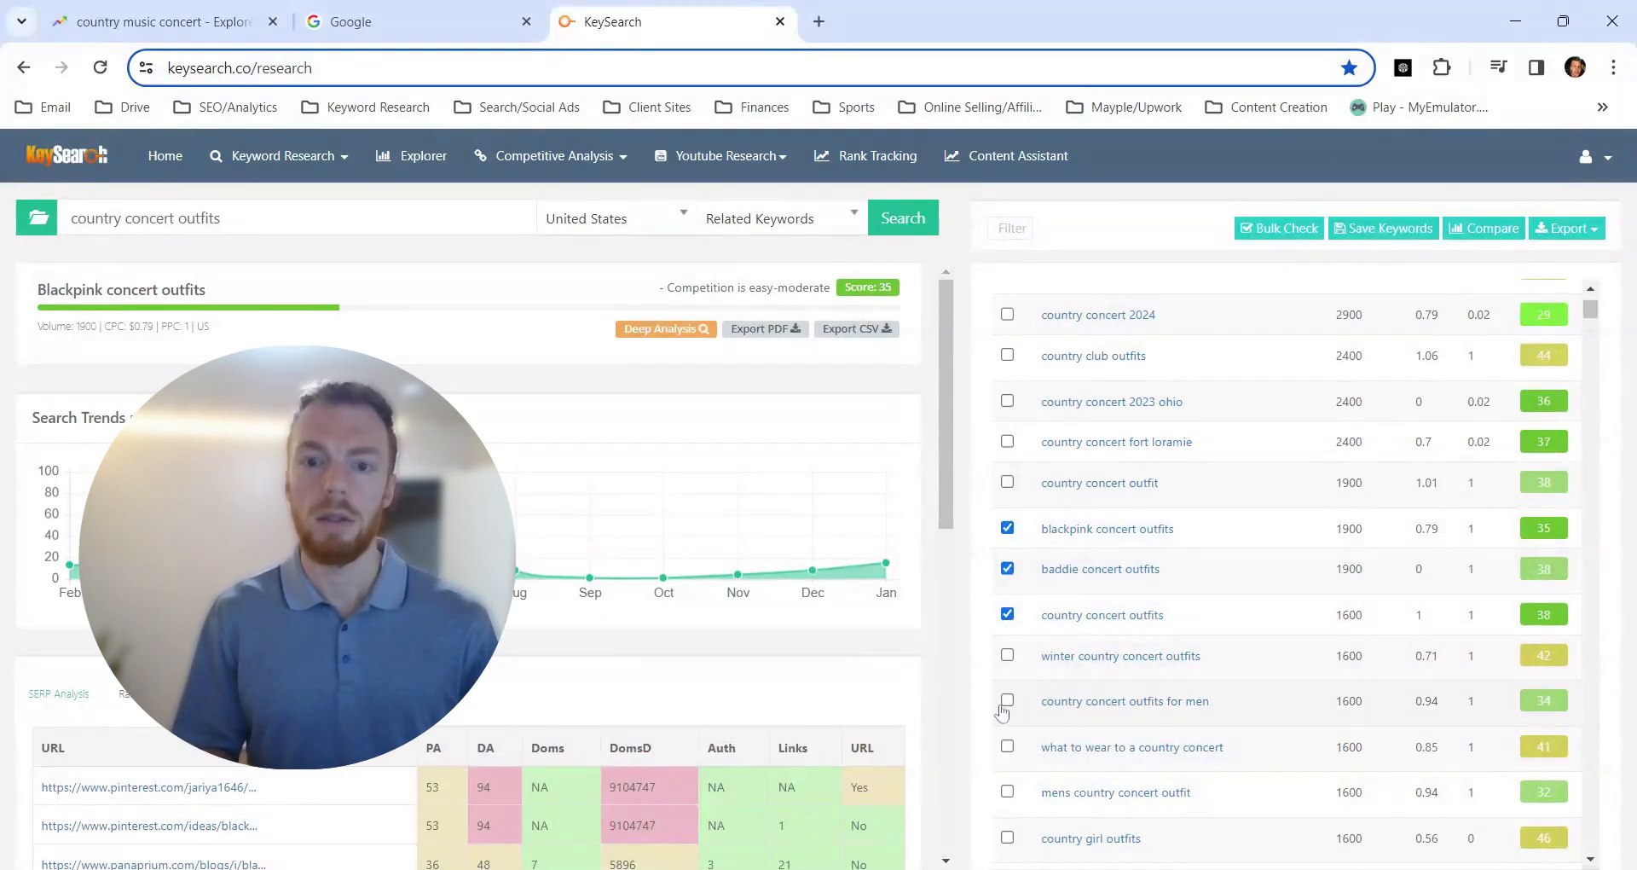
pyautogui.scroll(-3, 1209, 577)
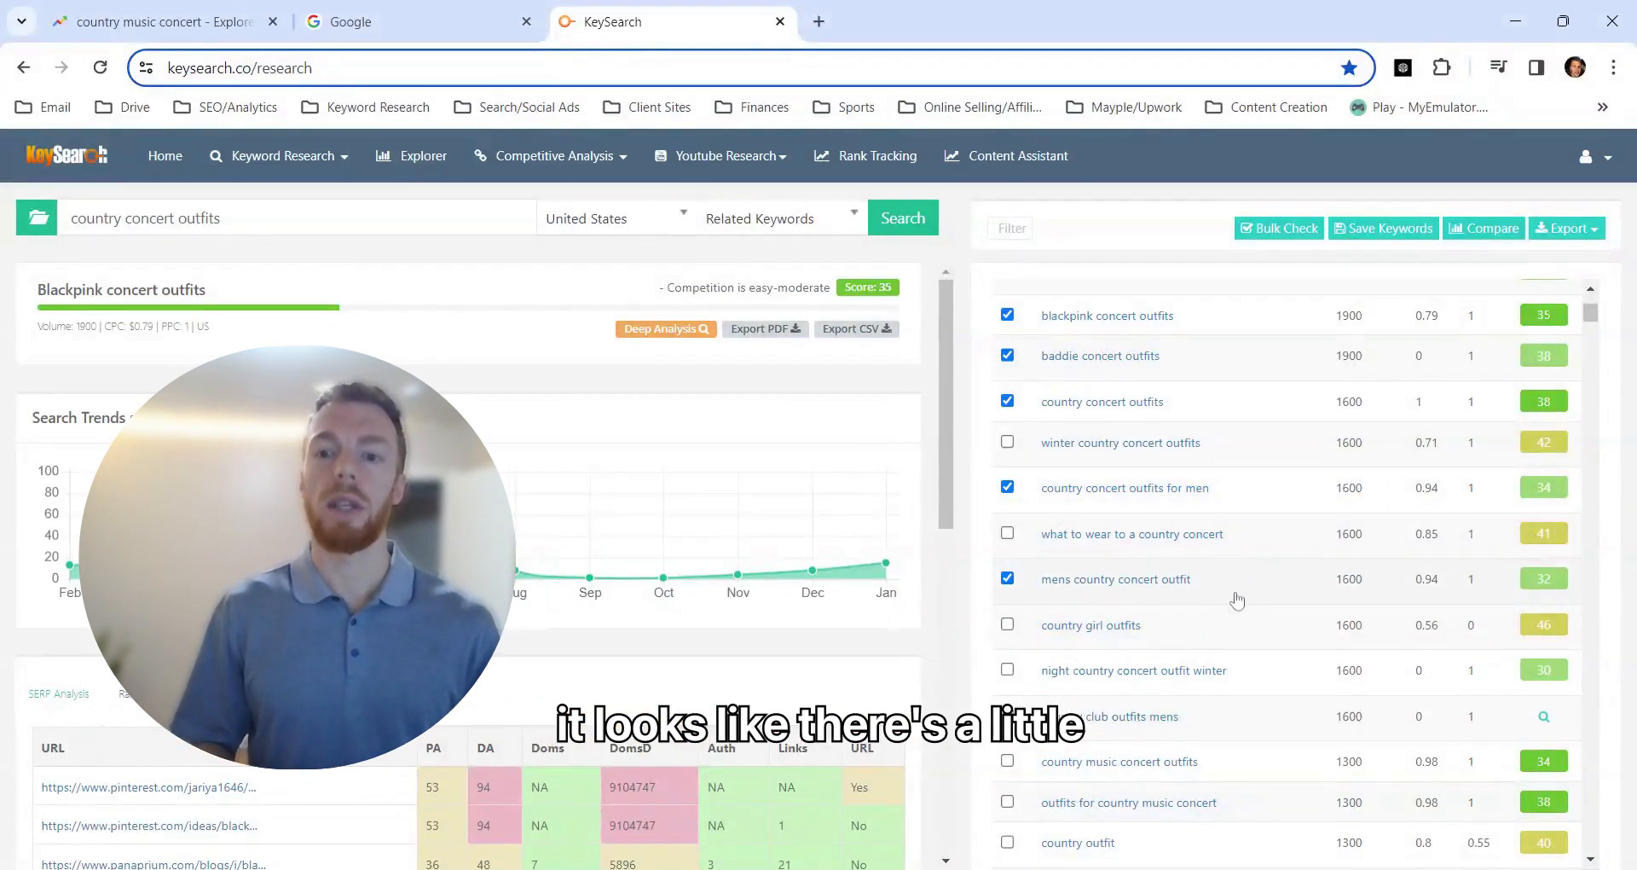
pyautogui.scroll(-1, 1232, 563)
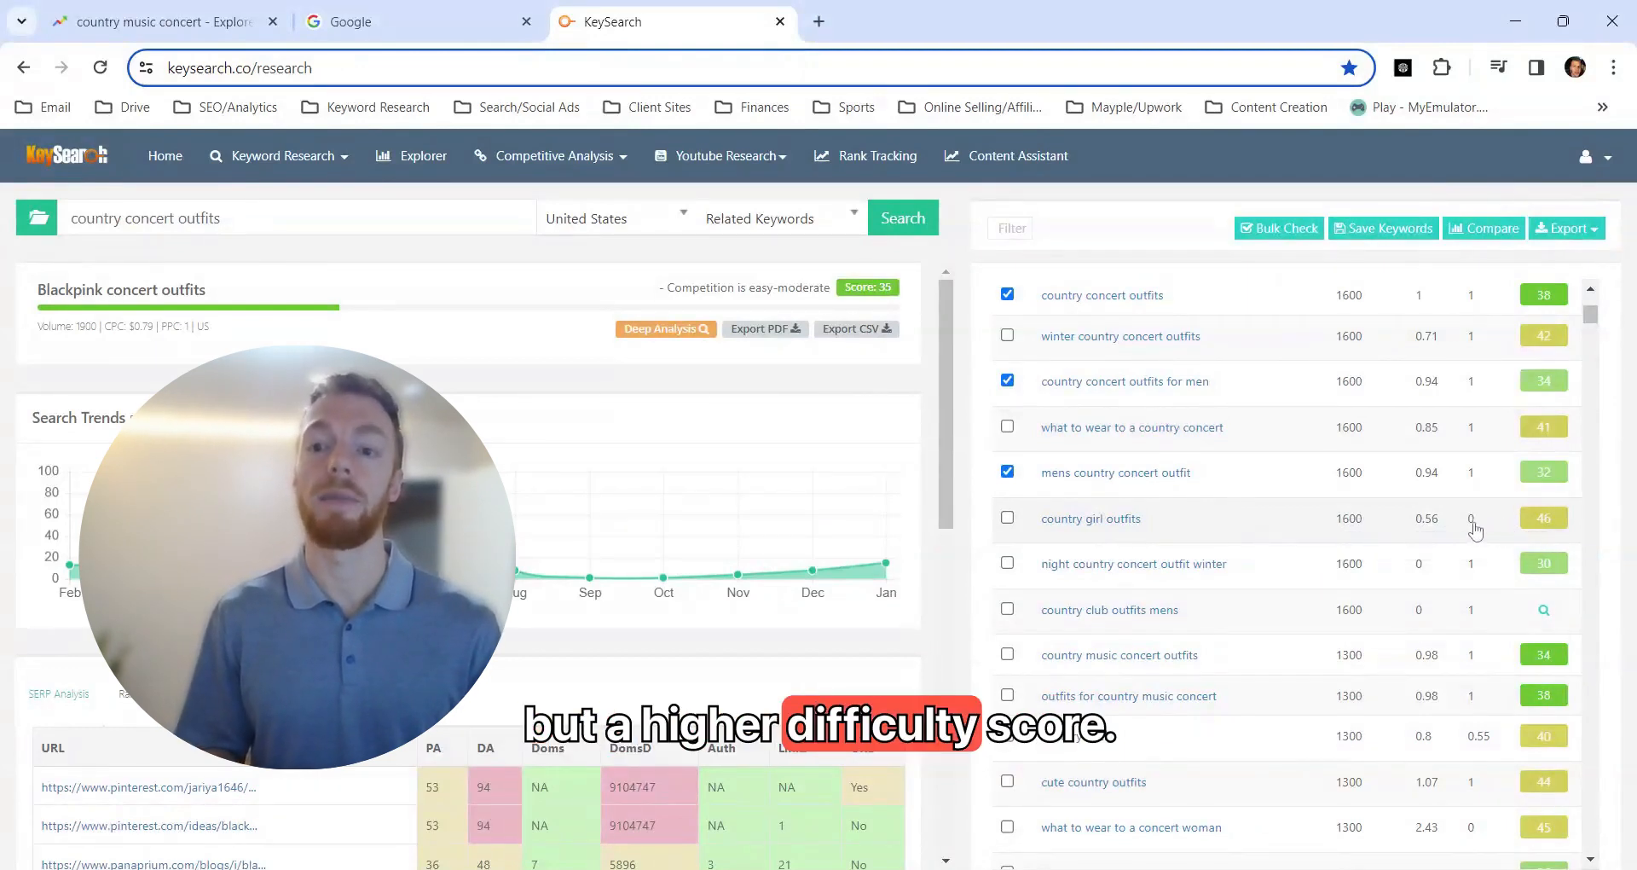
# Step: Also select country music concert outfits, outfits for country music concert, country concert shirts, night country concert outfit winter and concert outfits
pyautogui.click(1007, 654)
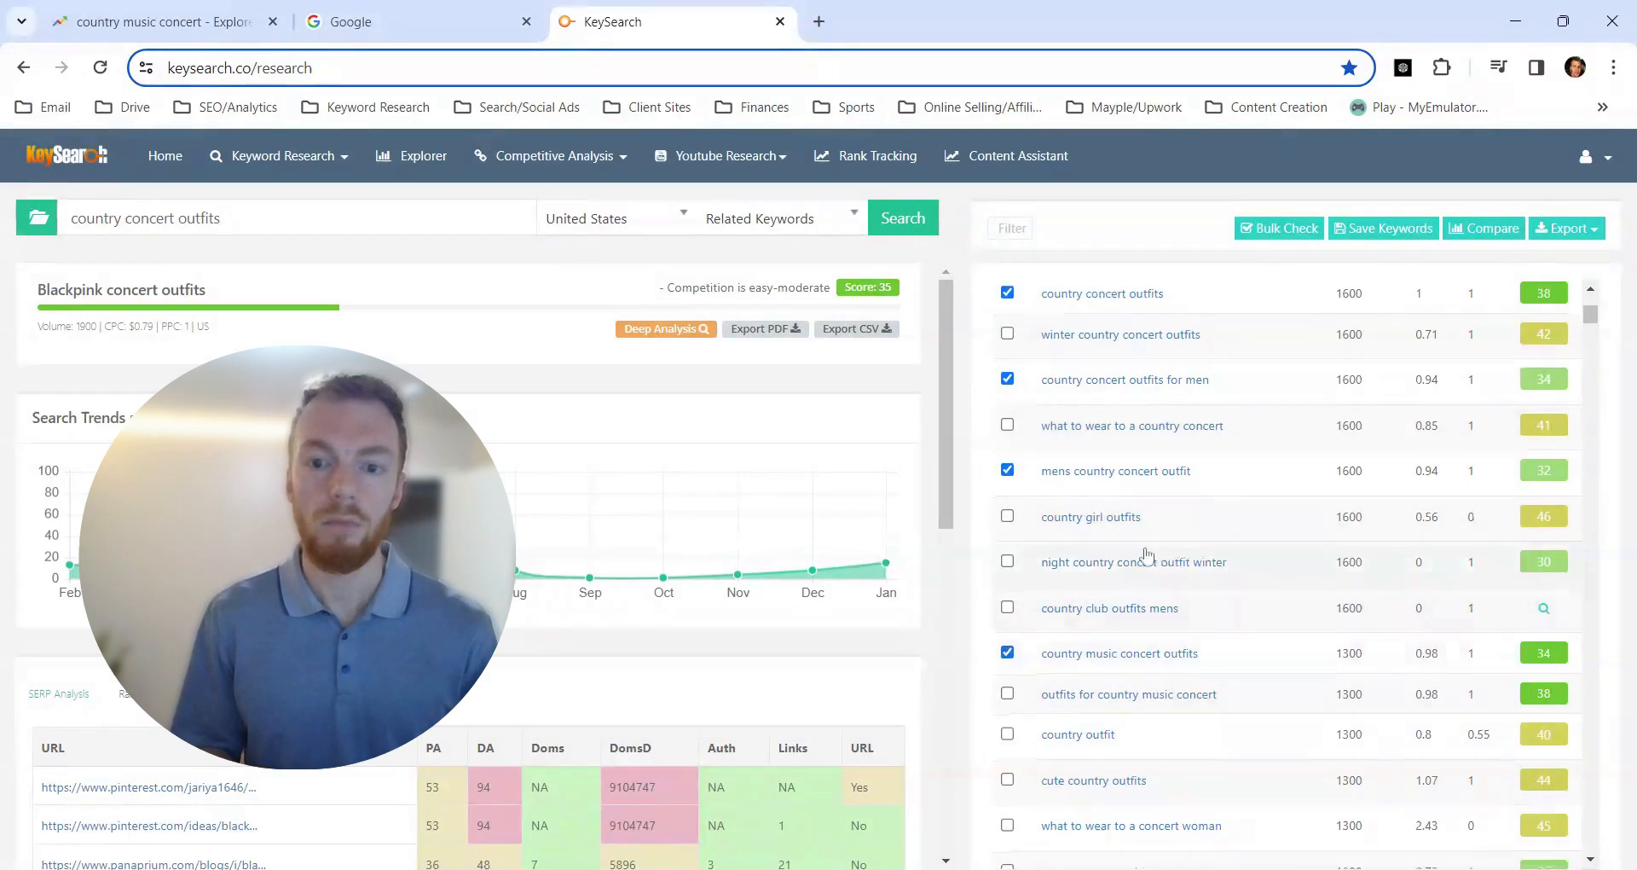
pyautogui.scroll(-1, 1138, 559)
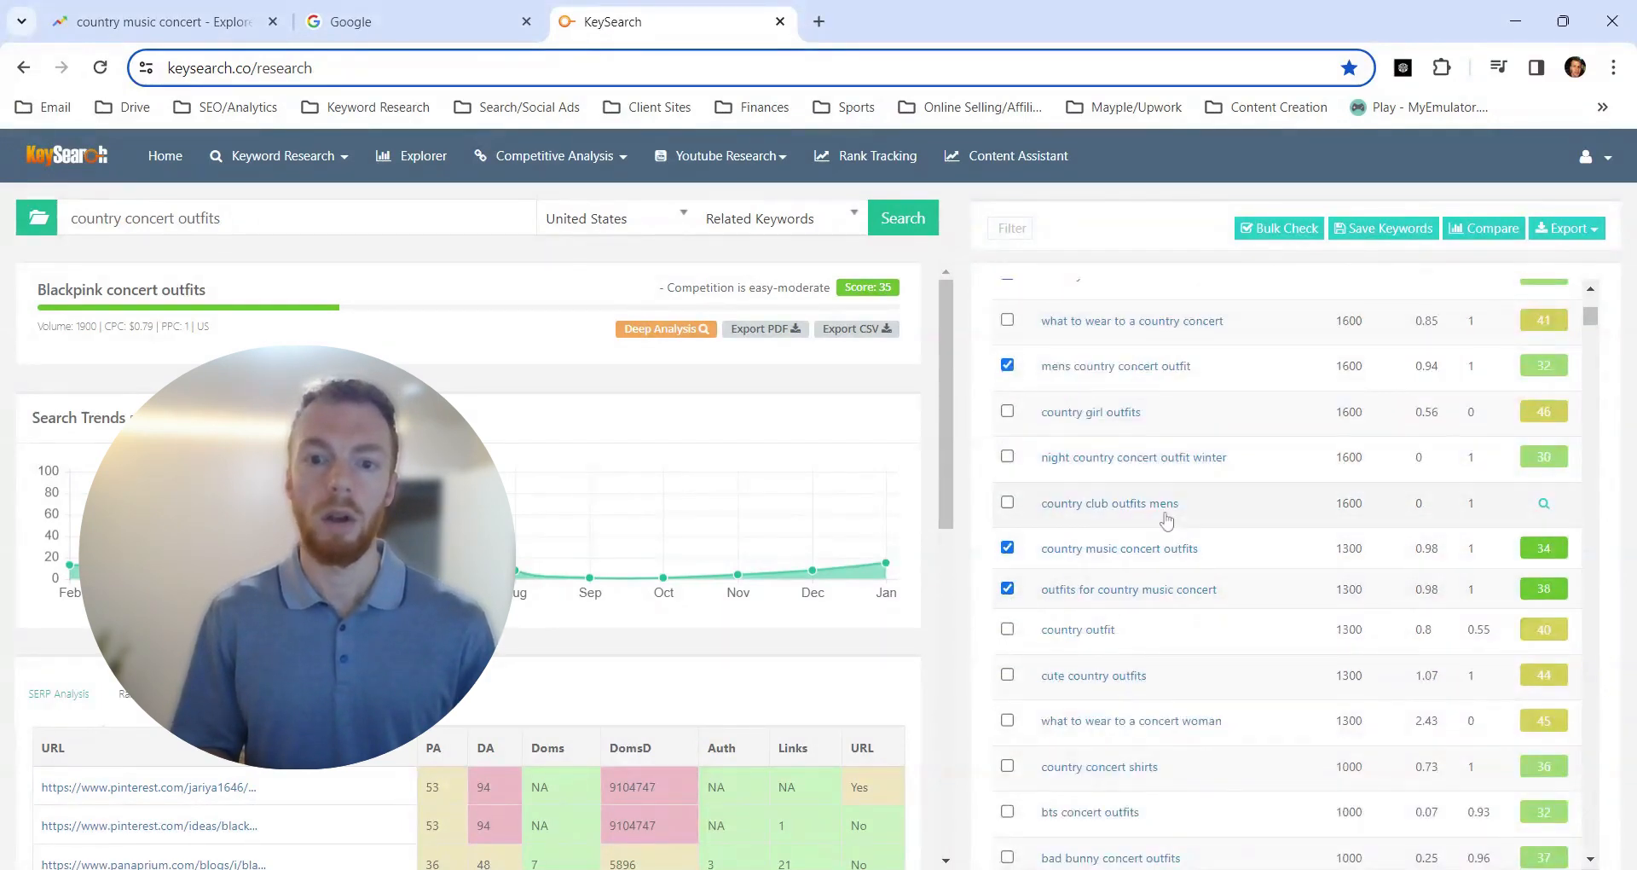
pyautogui.scroll(-1, 1162, 515)
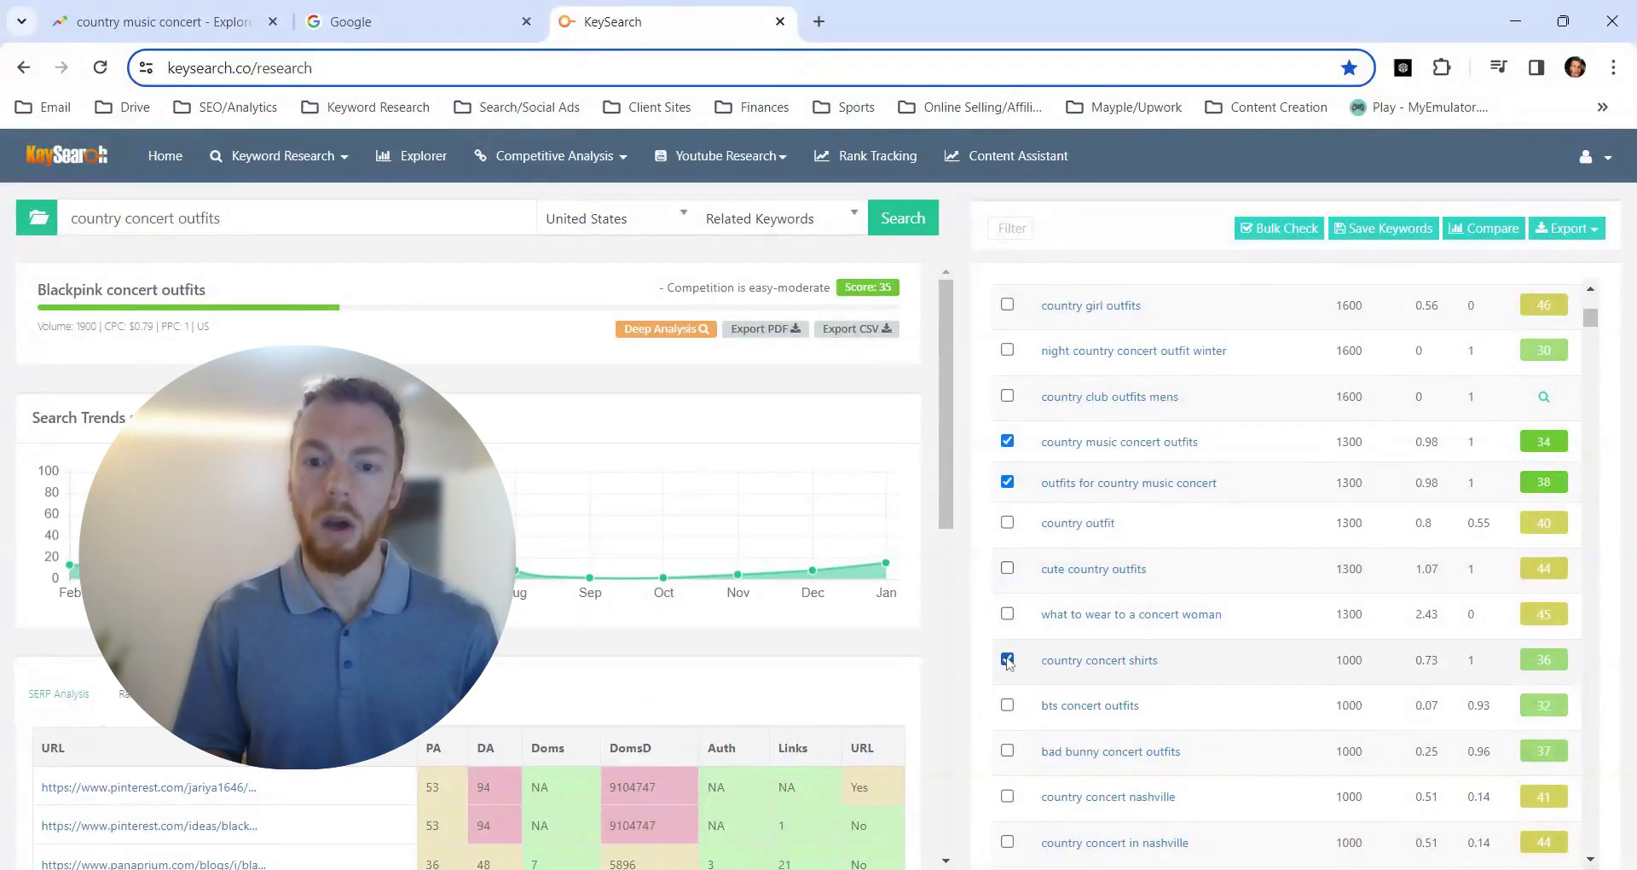
pyautogui.scroll(3, 1194, 635)
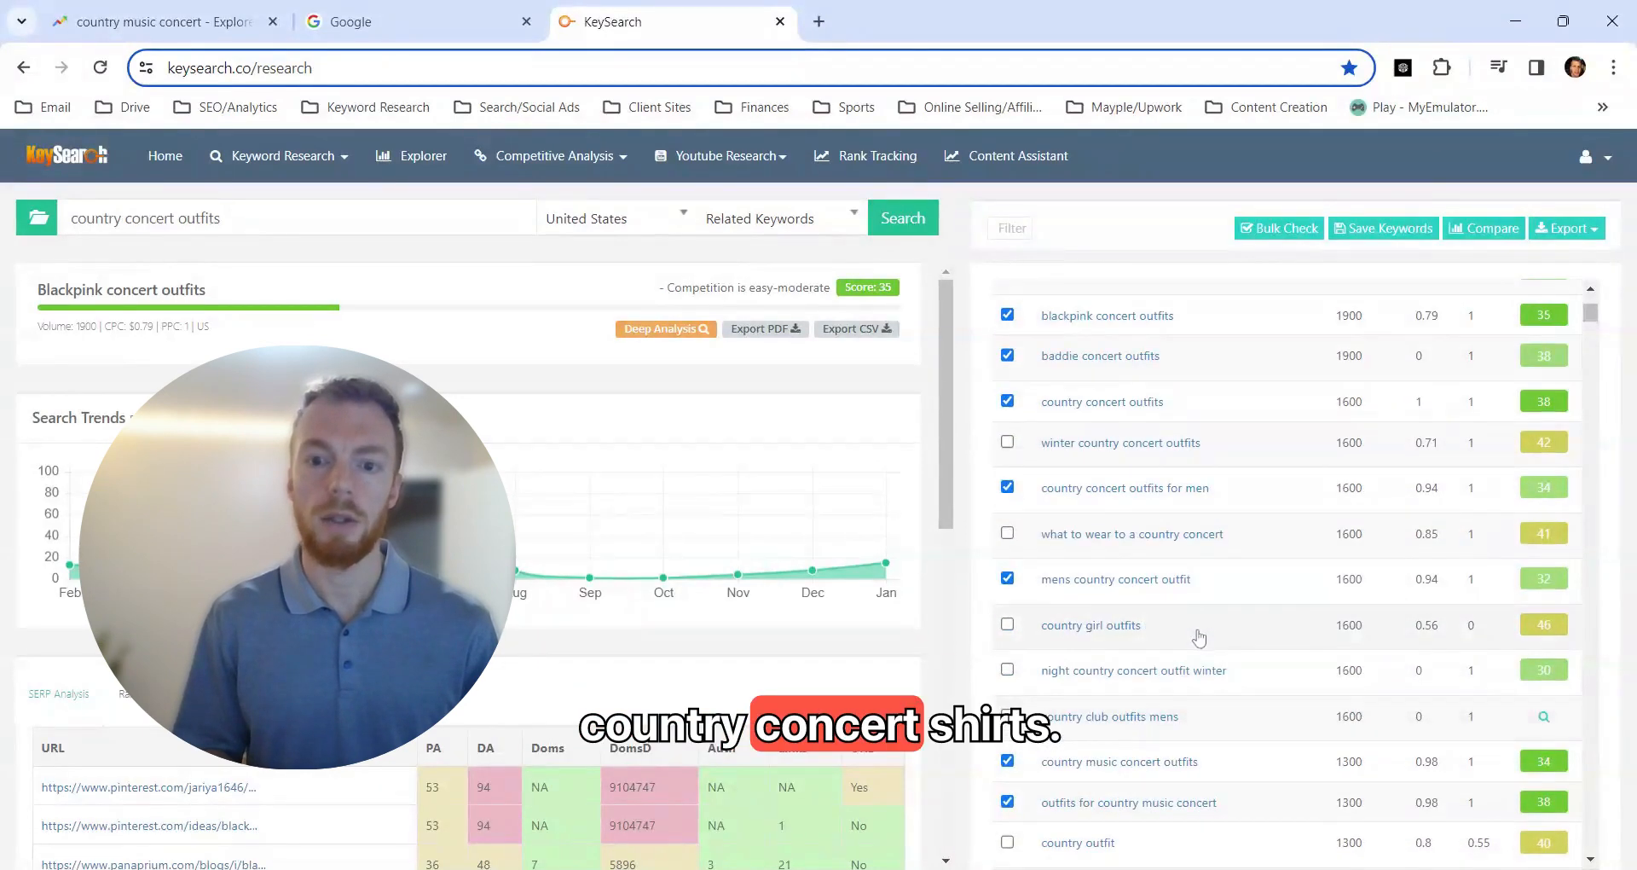
pyautogui.click(1008, 671)
pyautogui.scroll(4, 1196, 616)
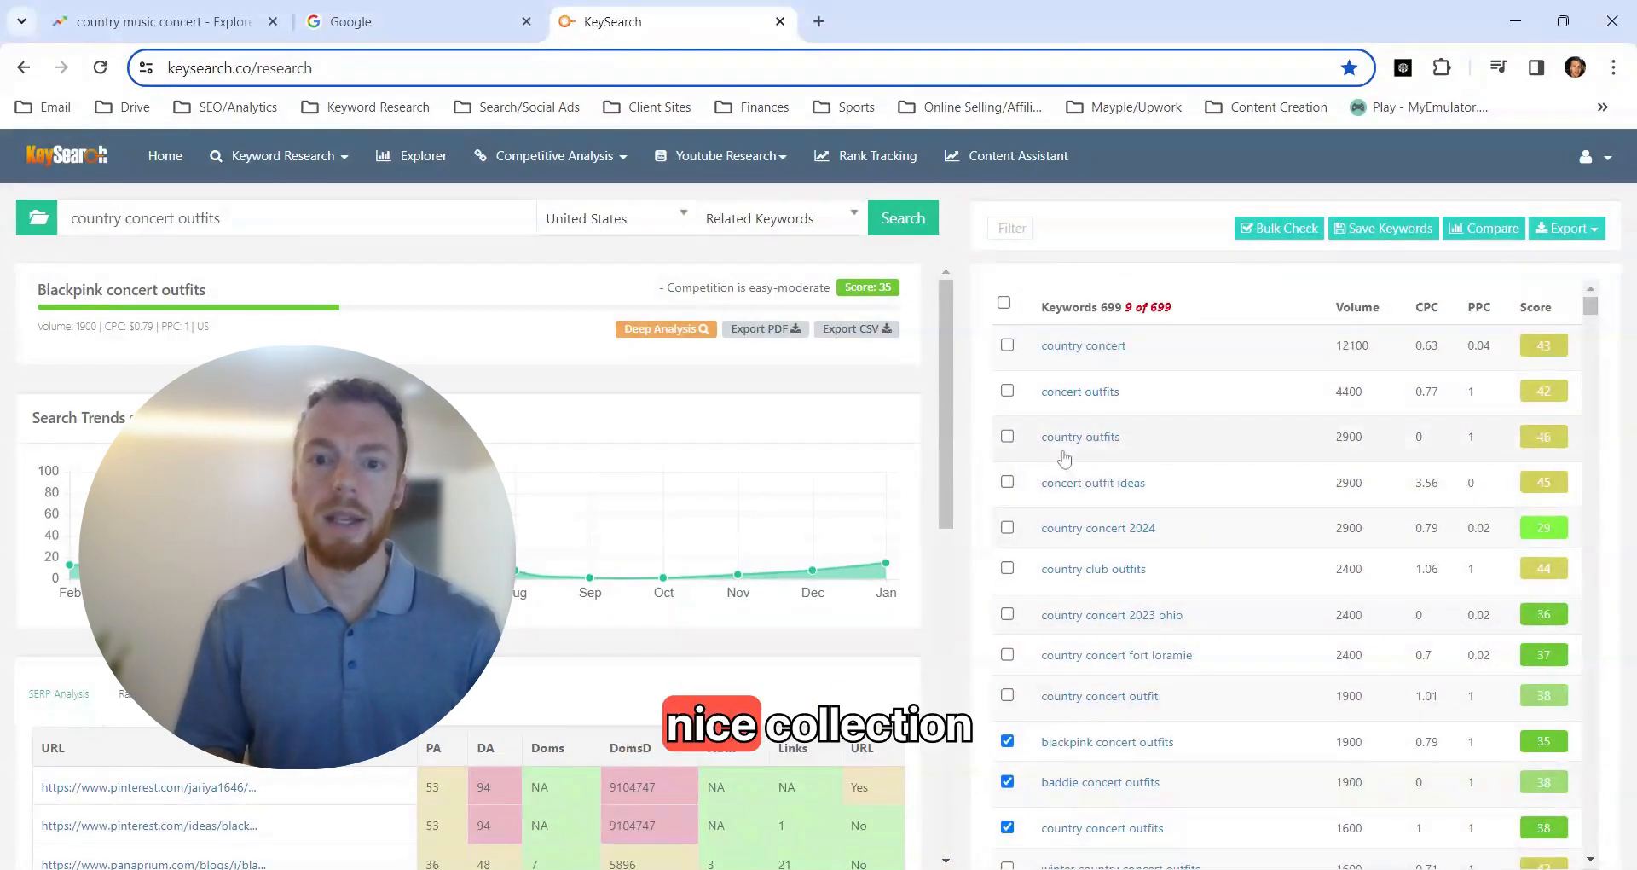
pyautogui.click(1008, 391)
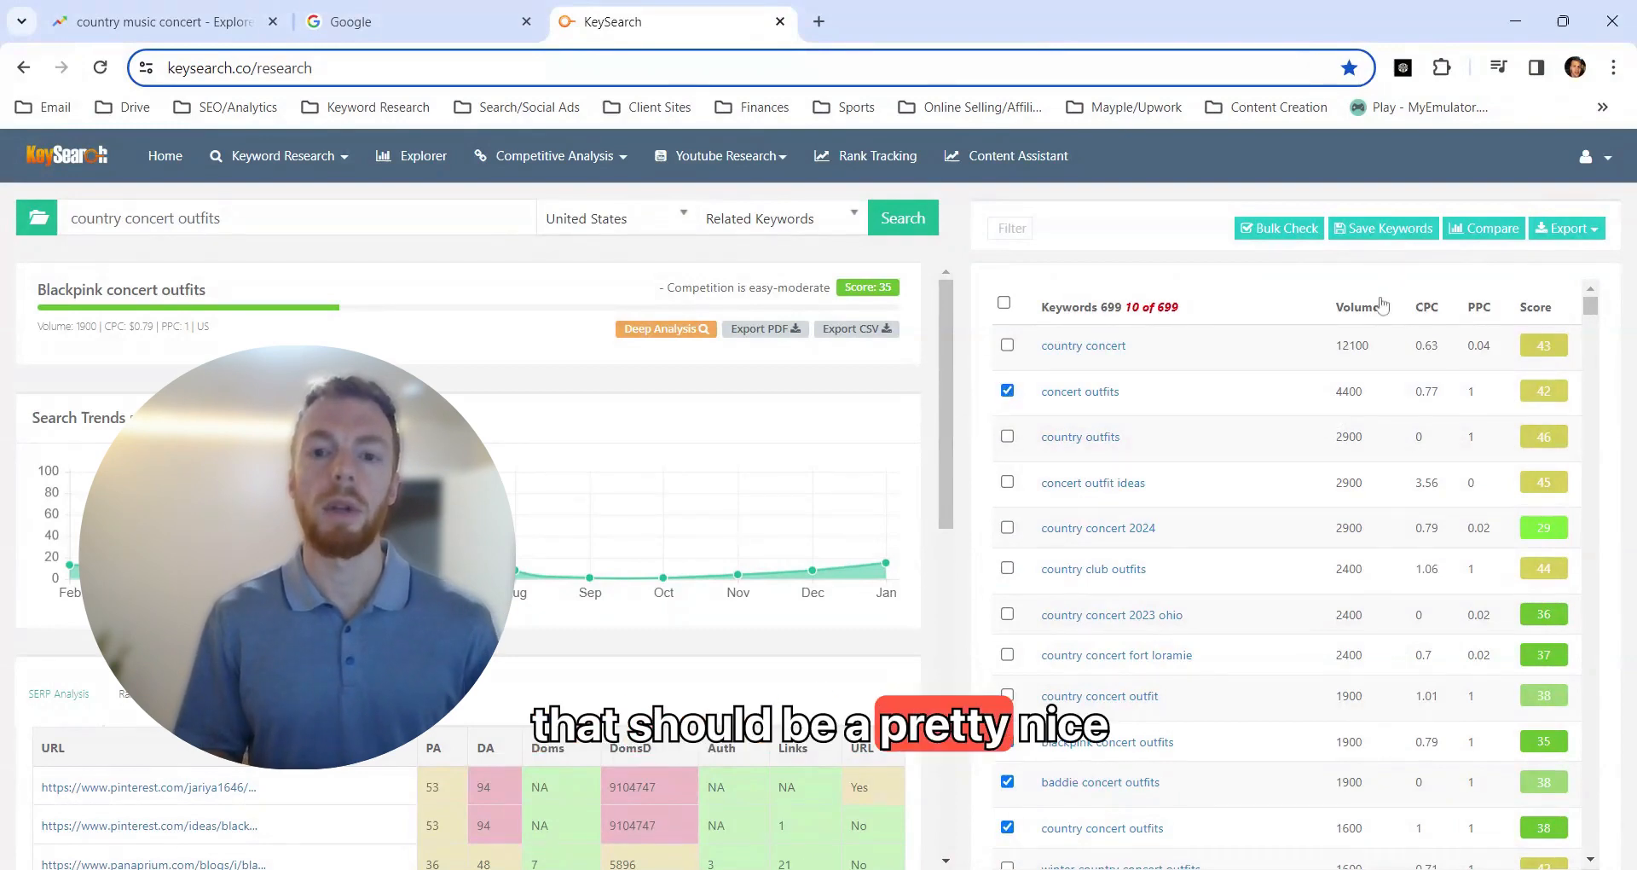
# Step: Add the selected outfit keywords to the existing Country Concert list, and open the saved keyword lists
pyautogui.click(1374, 228)
pyautogui.click(768, 255)
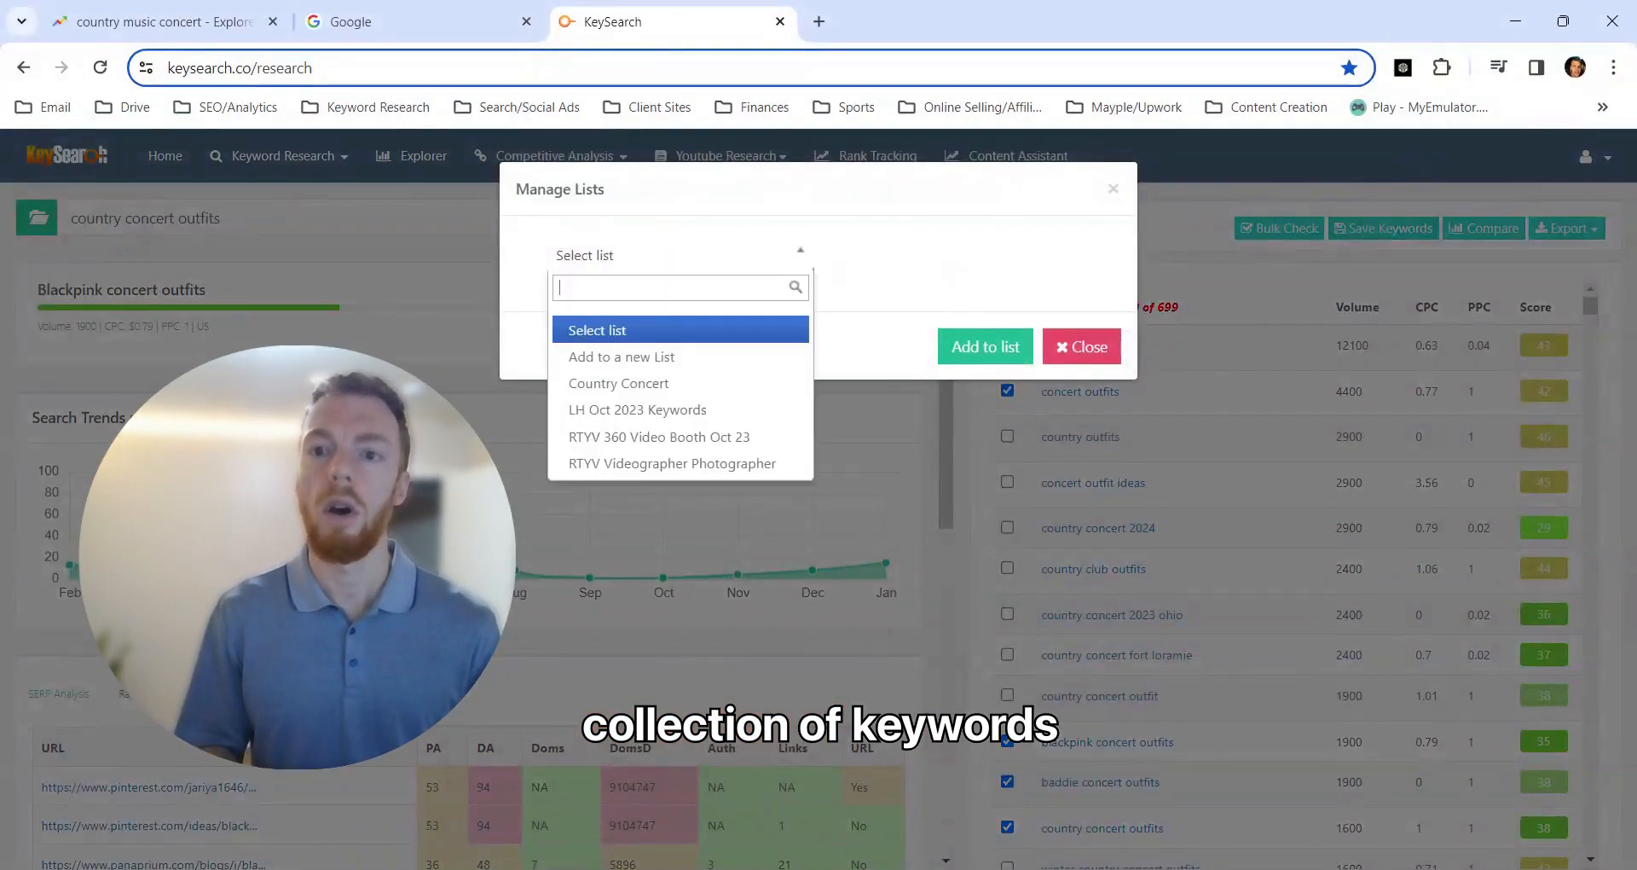
pyautogui.click(636, 384)
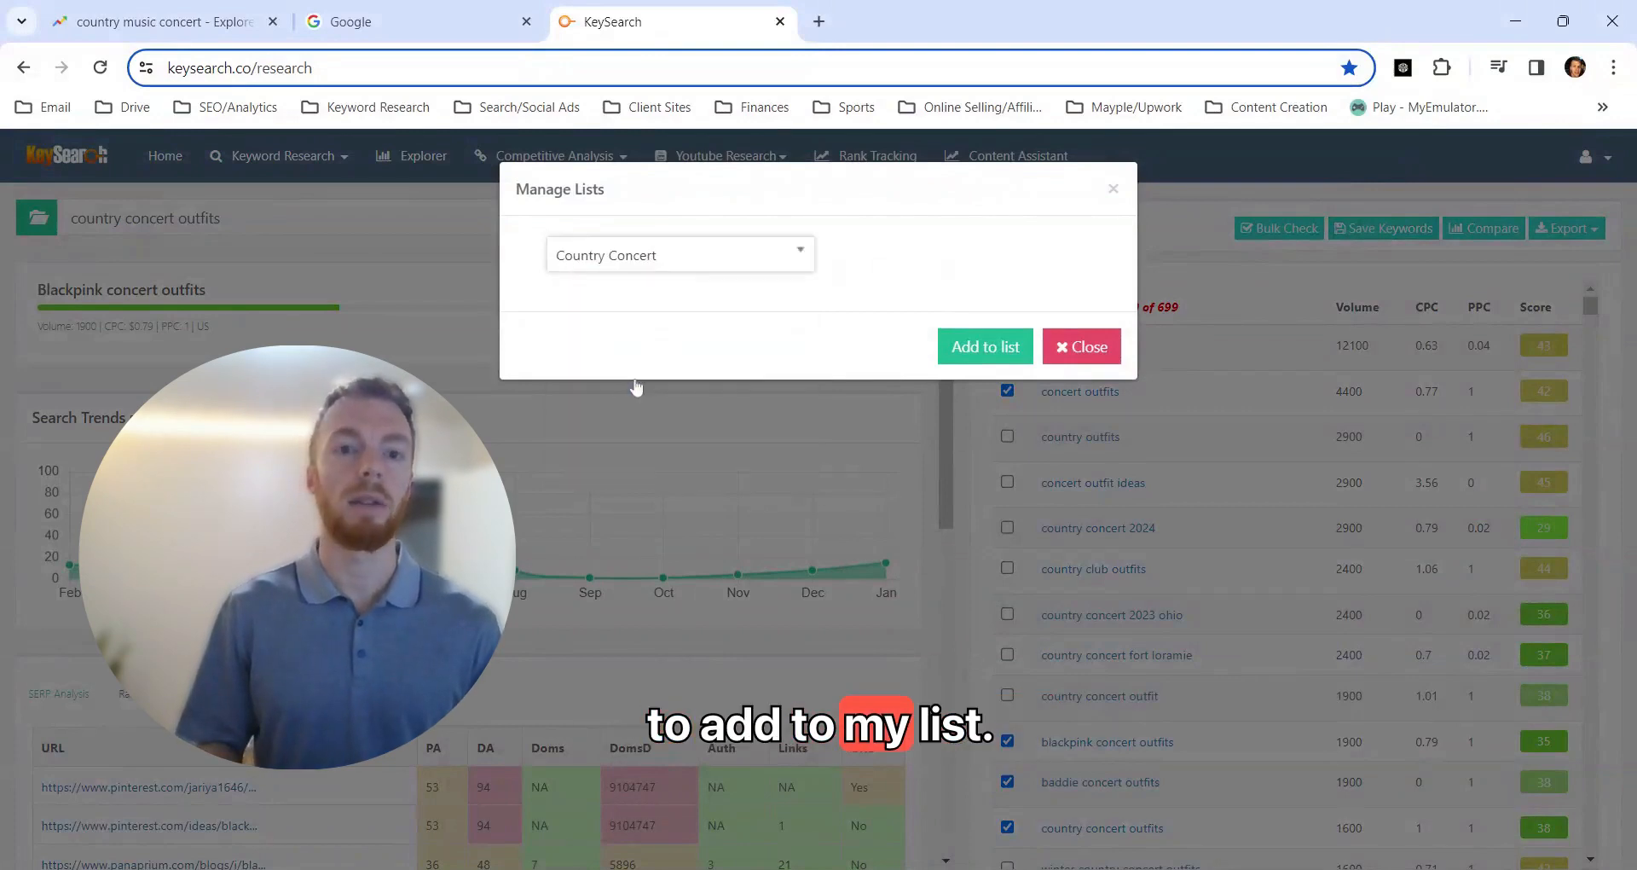
pyautogui.click(1012, 345)
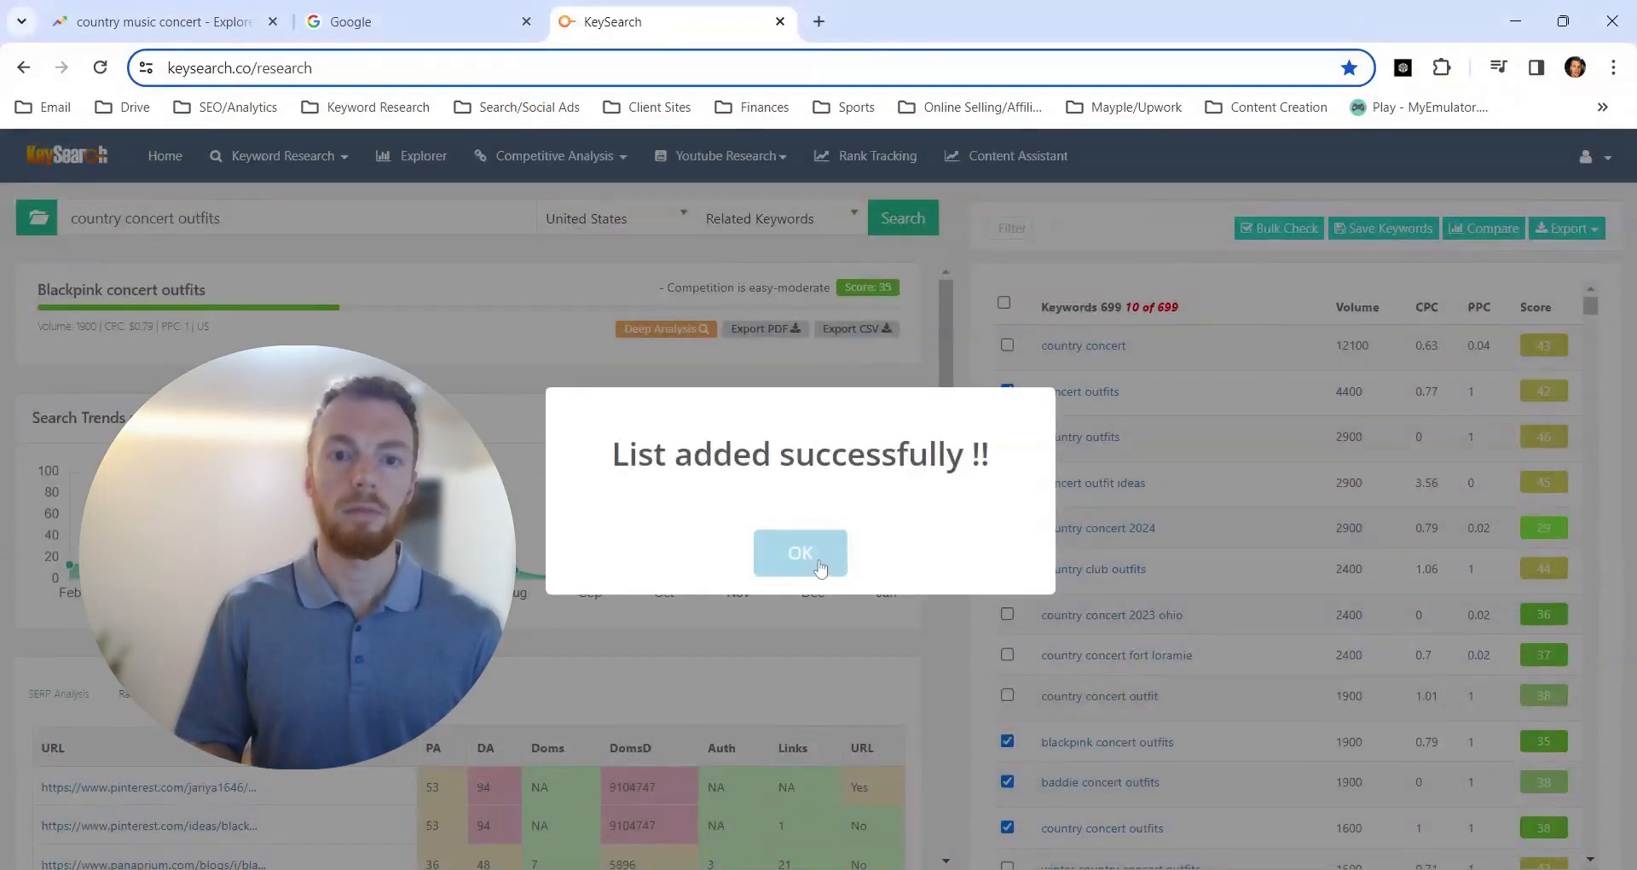
pyautogui.click(819, 565)
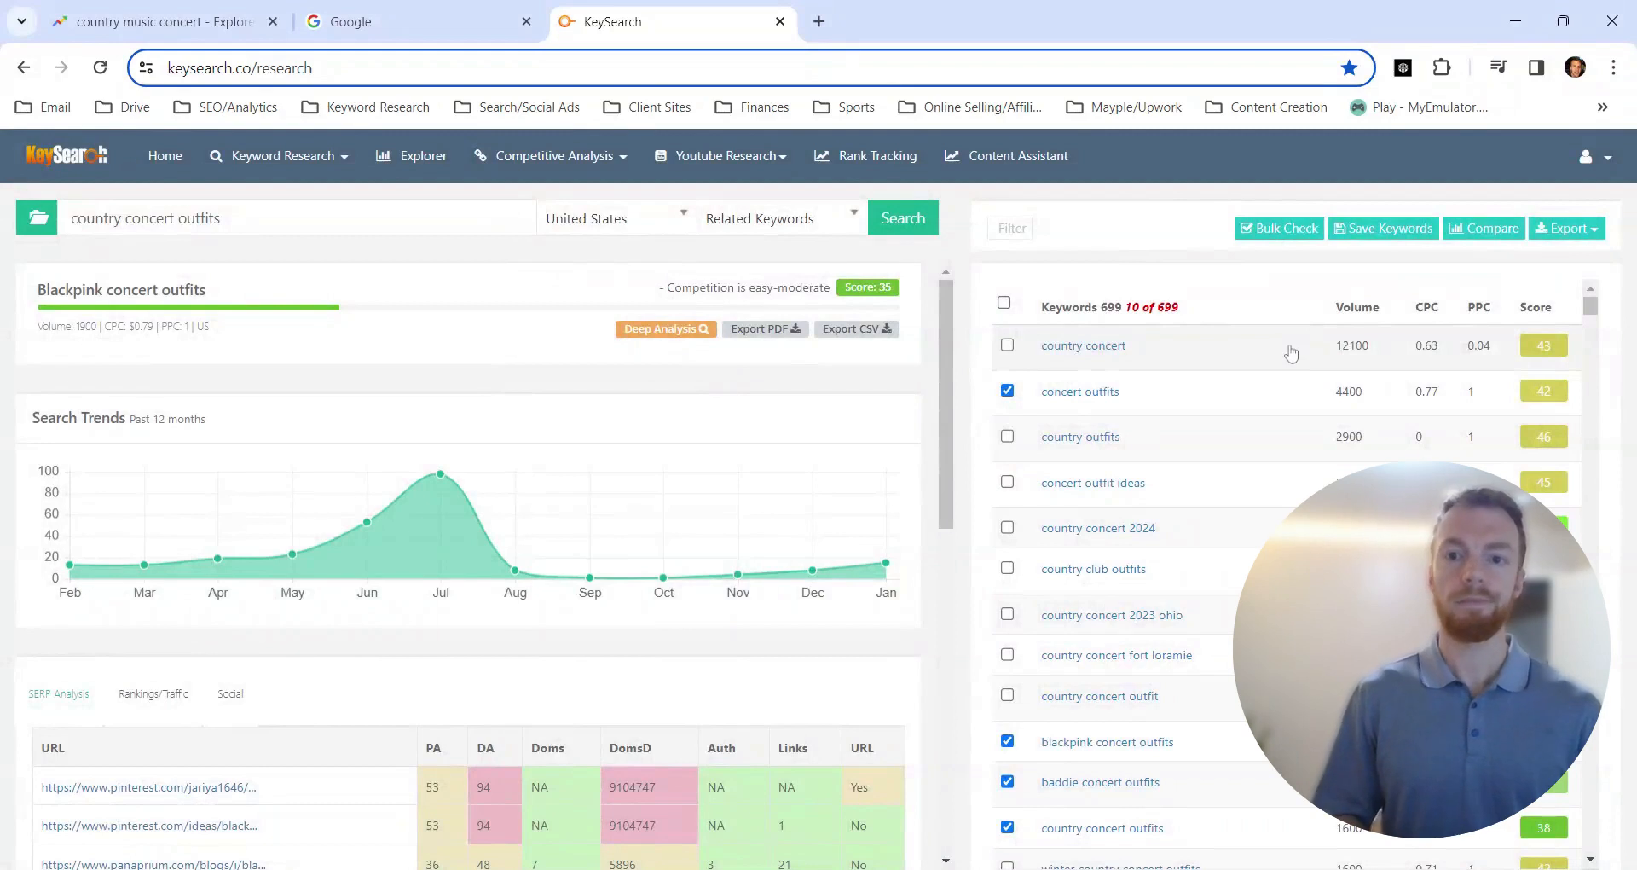
pyautogui.click(332, 173)
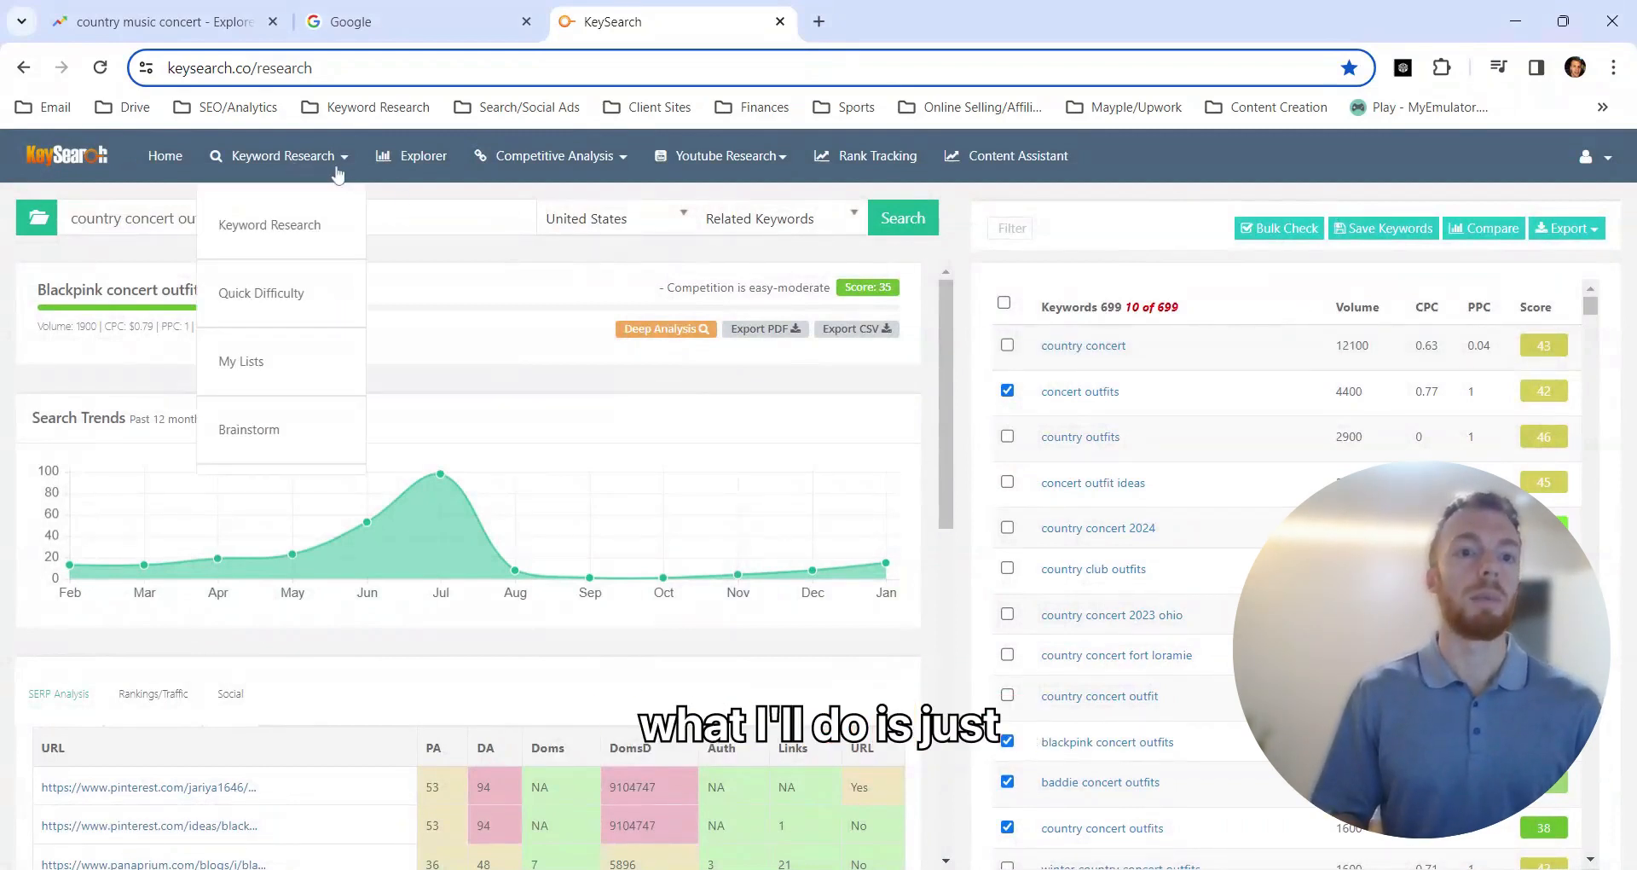
pyautogui.click(273, 354)
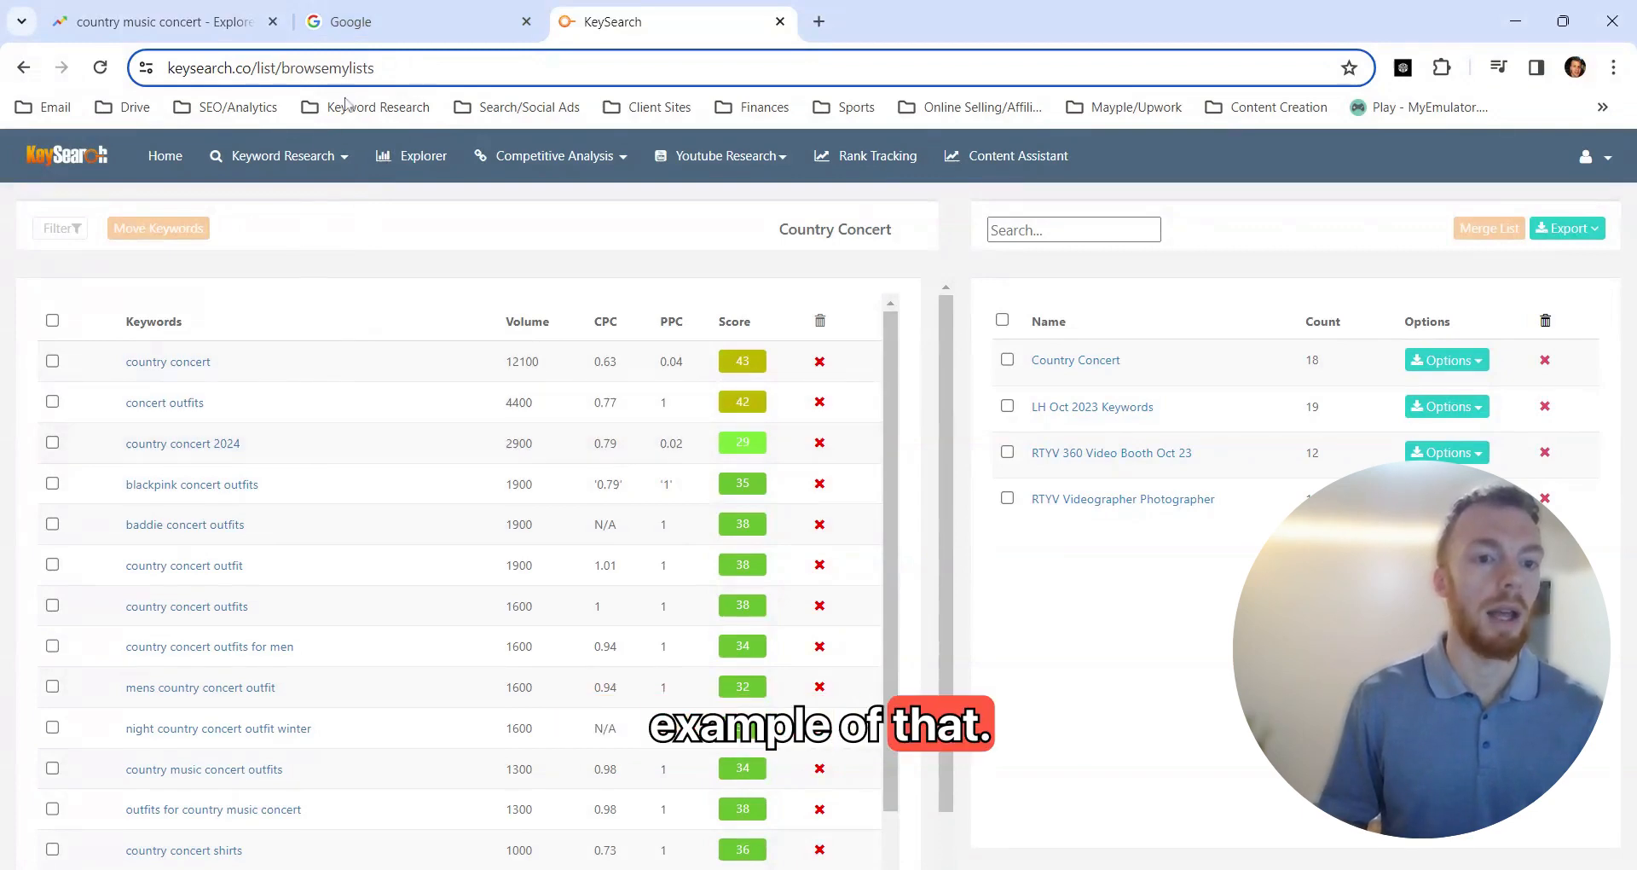
# Step: Switch to Google and search for country concert 2024
pyautogui.click(372, 23)
pyautogui.write('202')
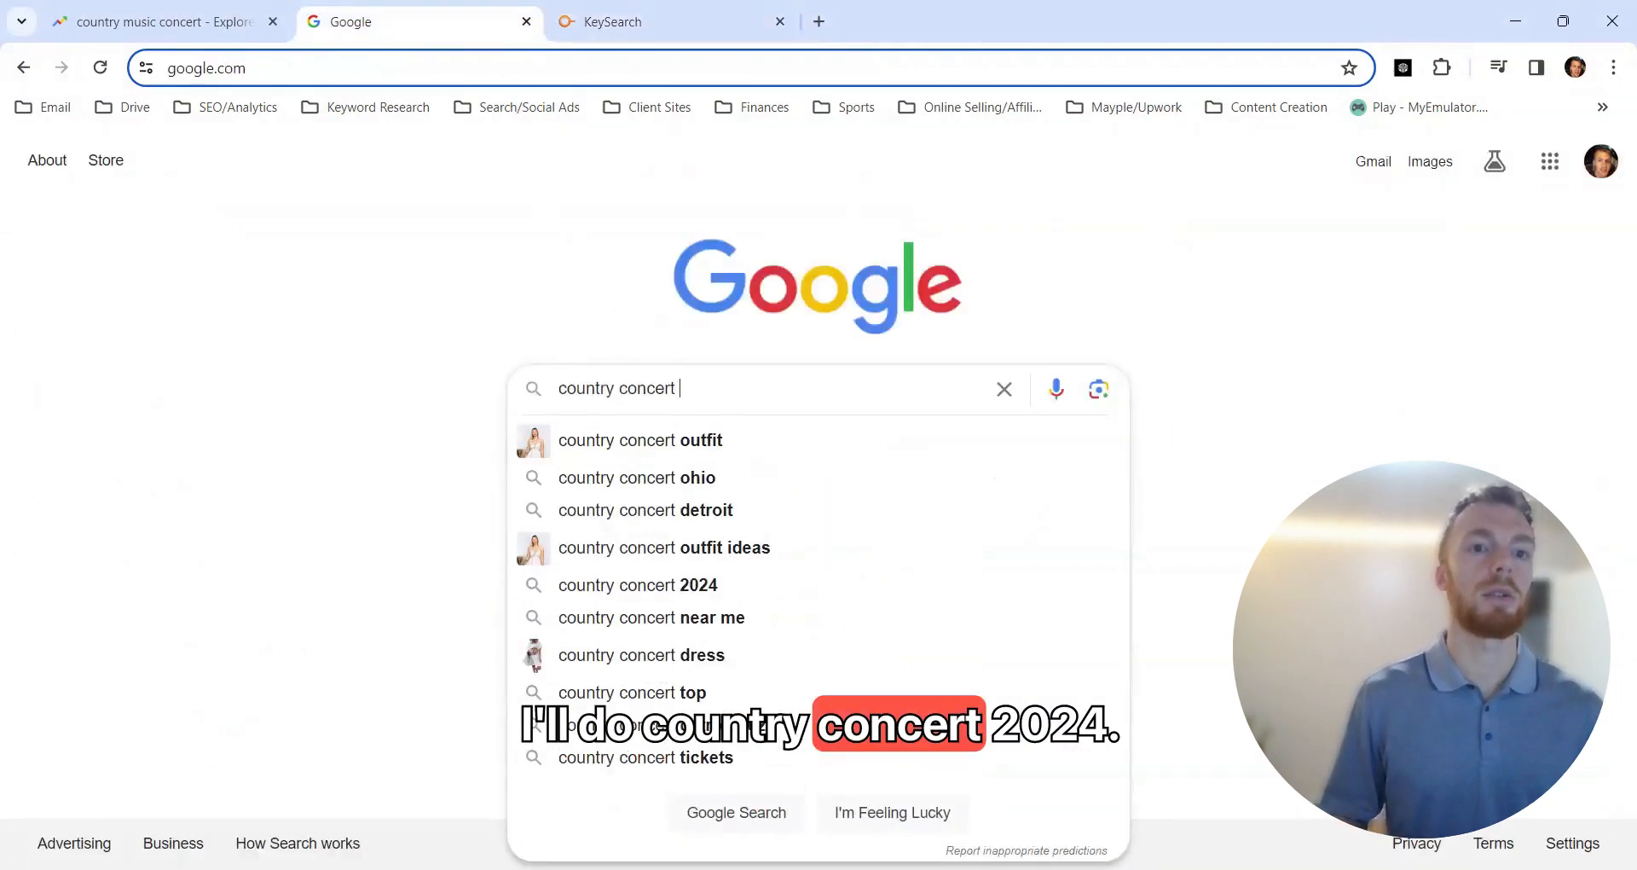
pyautogui.write('4')
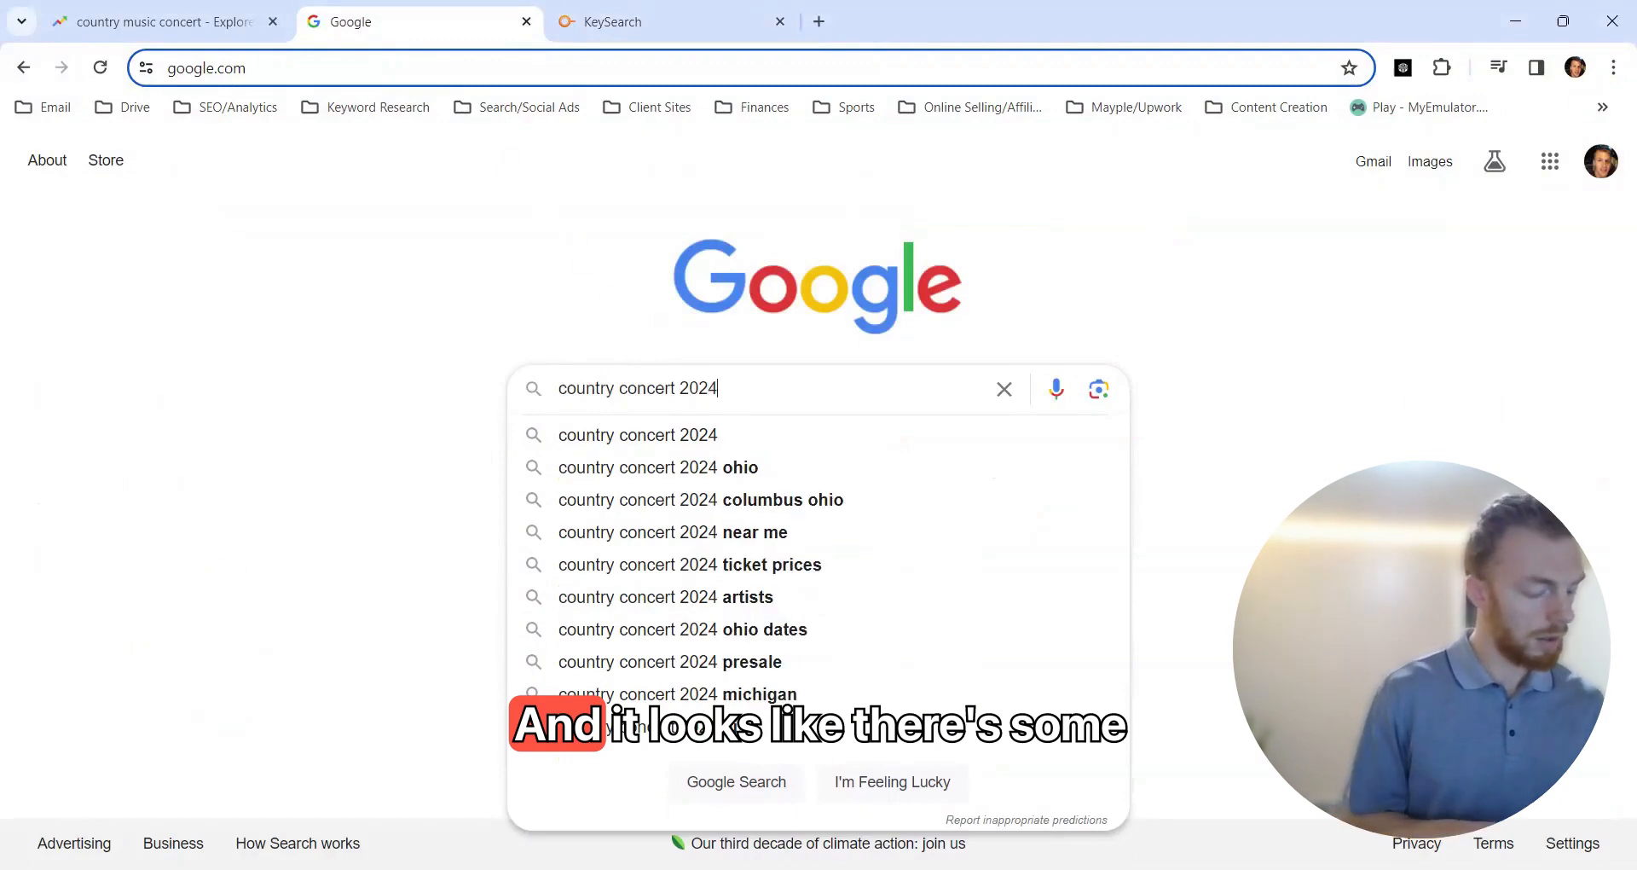
pyautogui.press('Return')
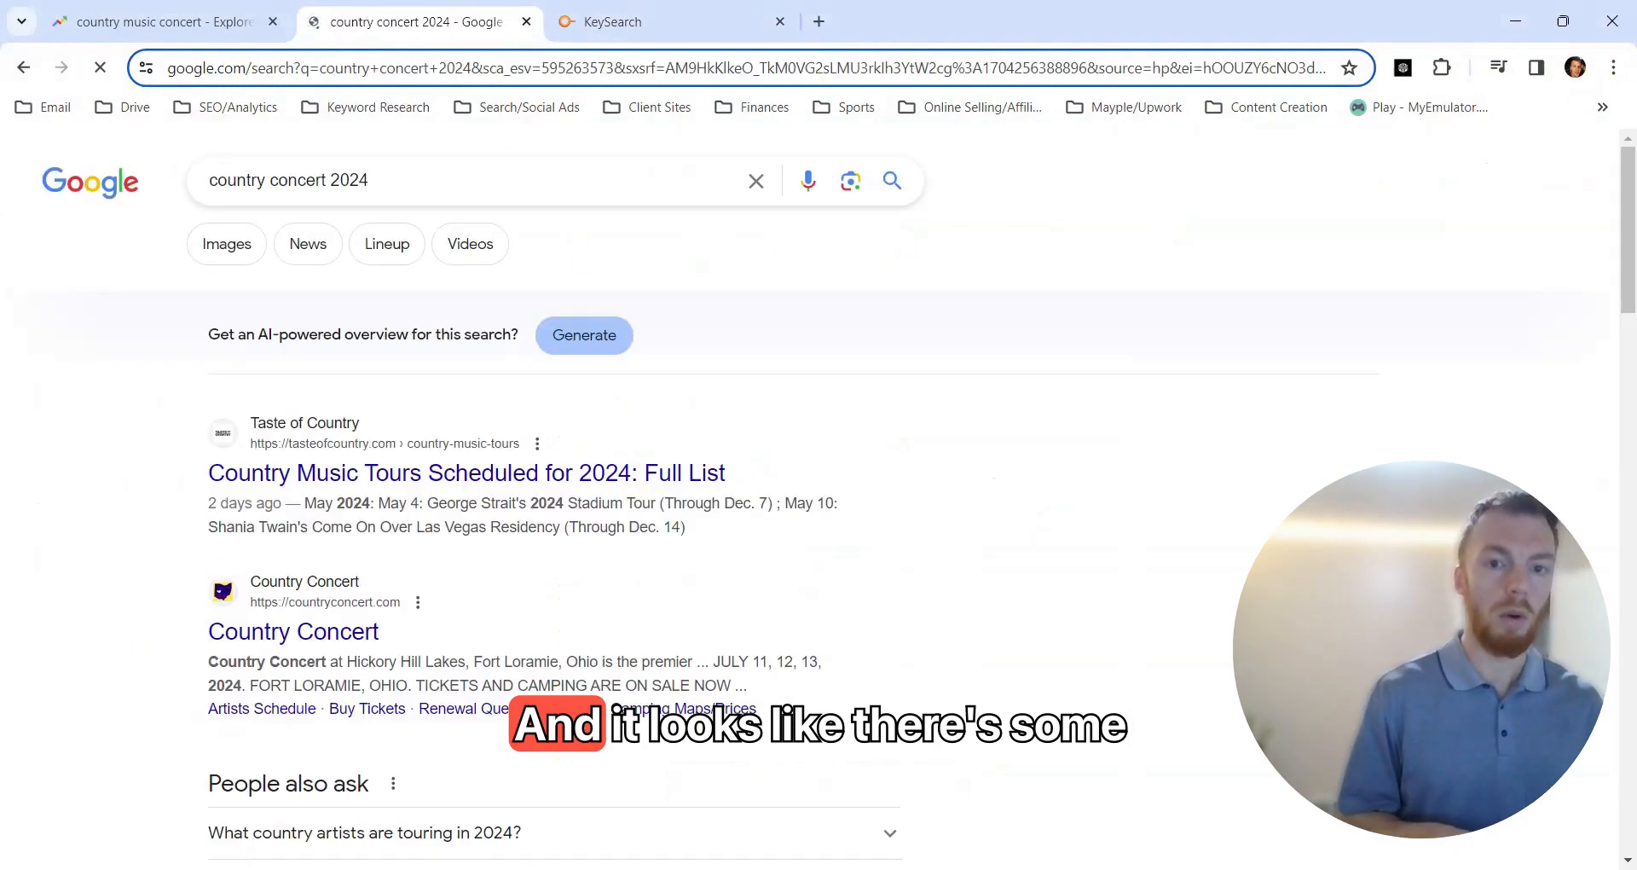
# Step: Examine the country concert 2024 search results for the types of sites and content that rank
pyautogui.scroll(-1, 860, 403)
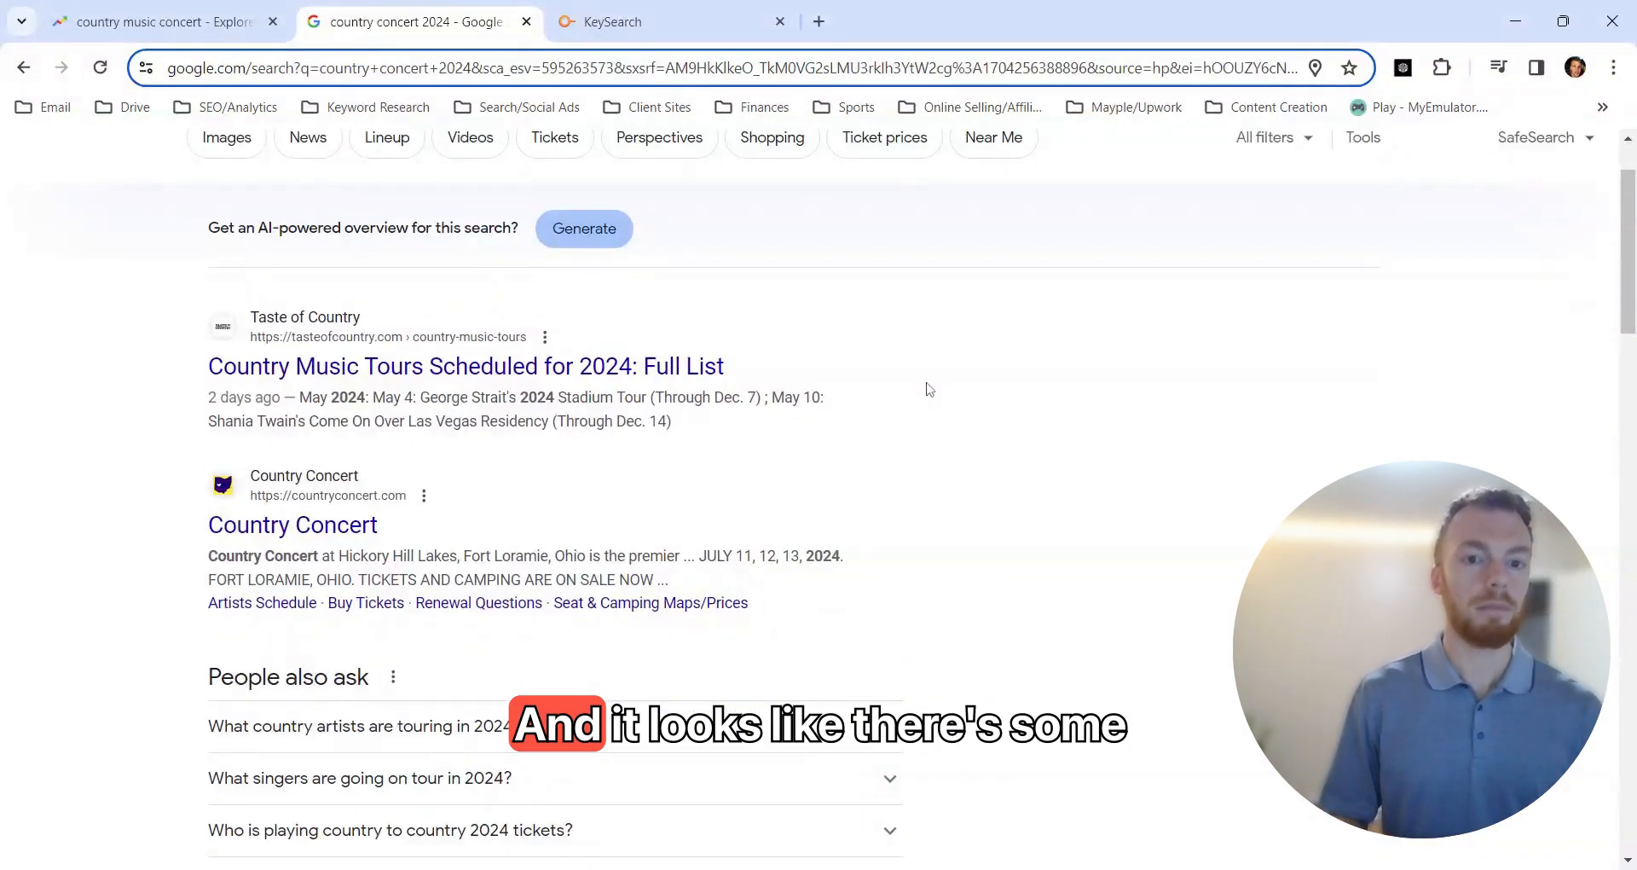
pyautogui.scroll(-1, 928, 388)
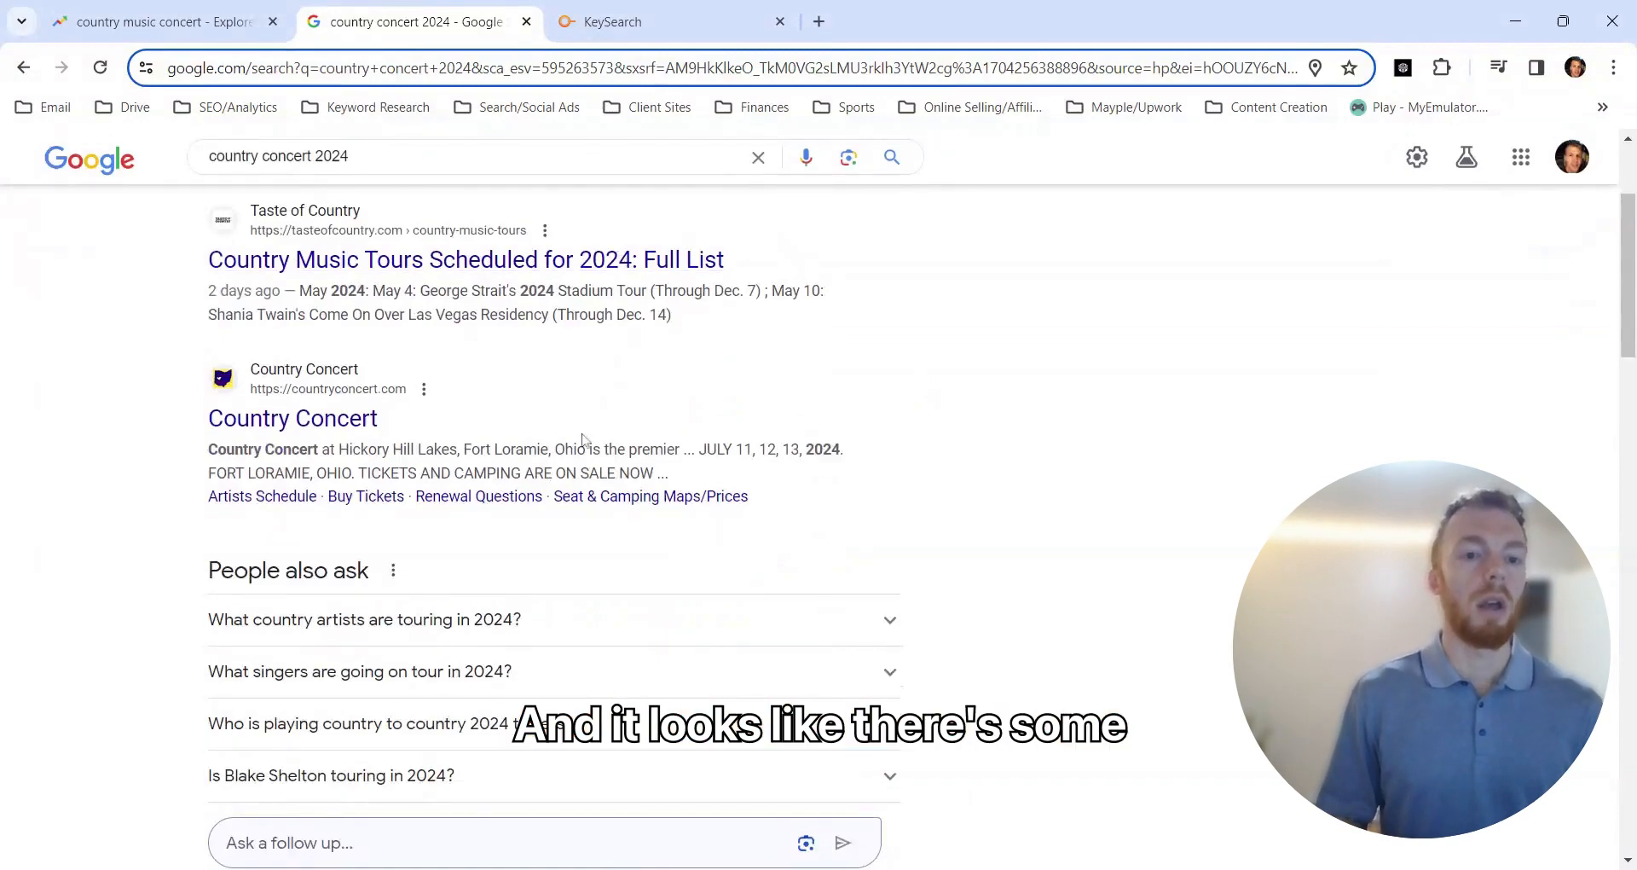
pyautogui.scroll(-7, 620, 405)
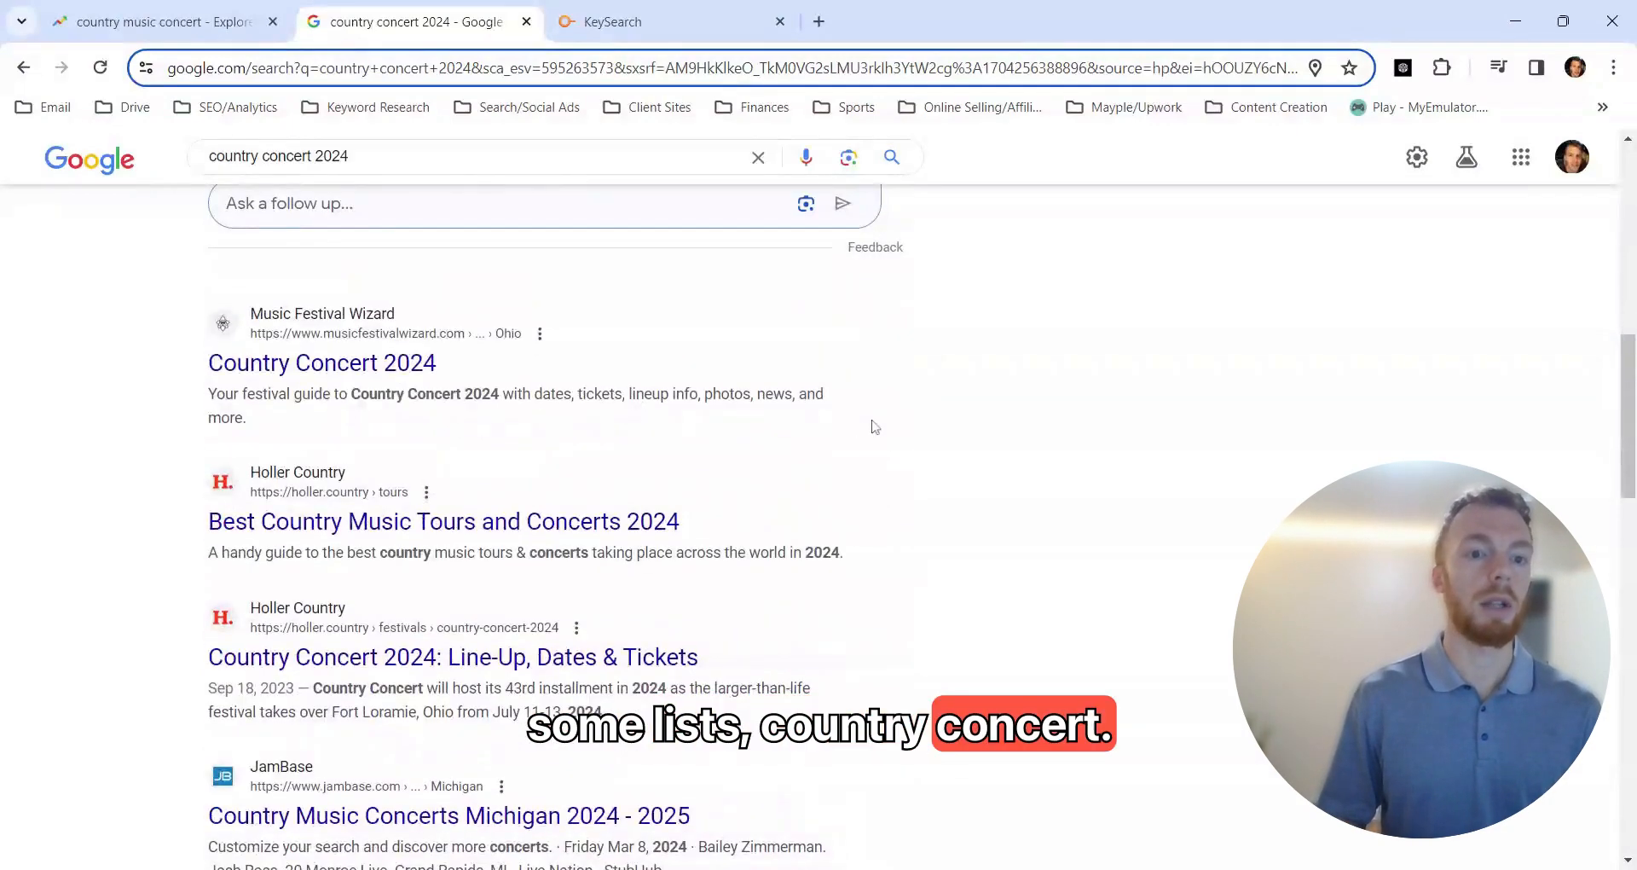
pyautogui.scroll(-1, 870, 424)
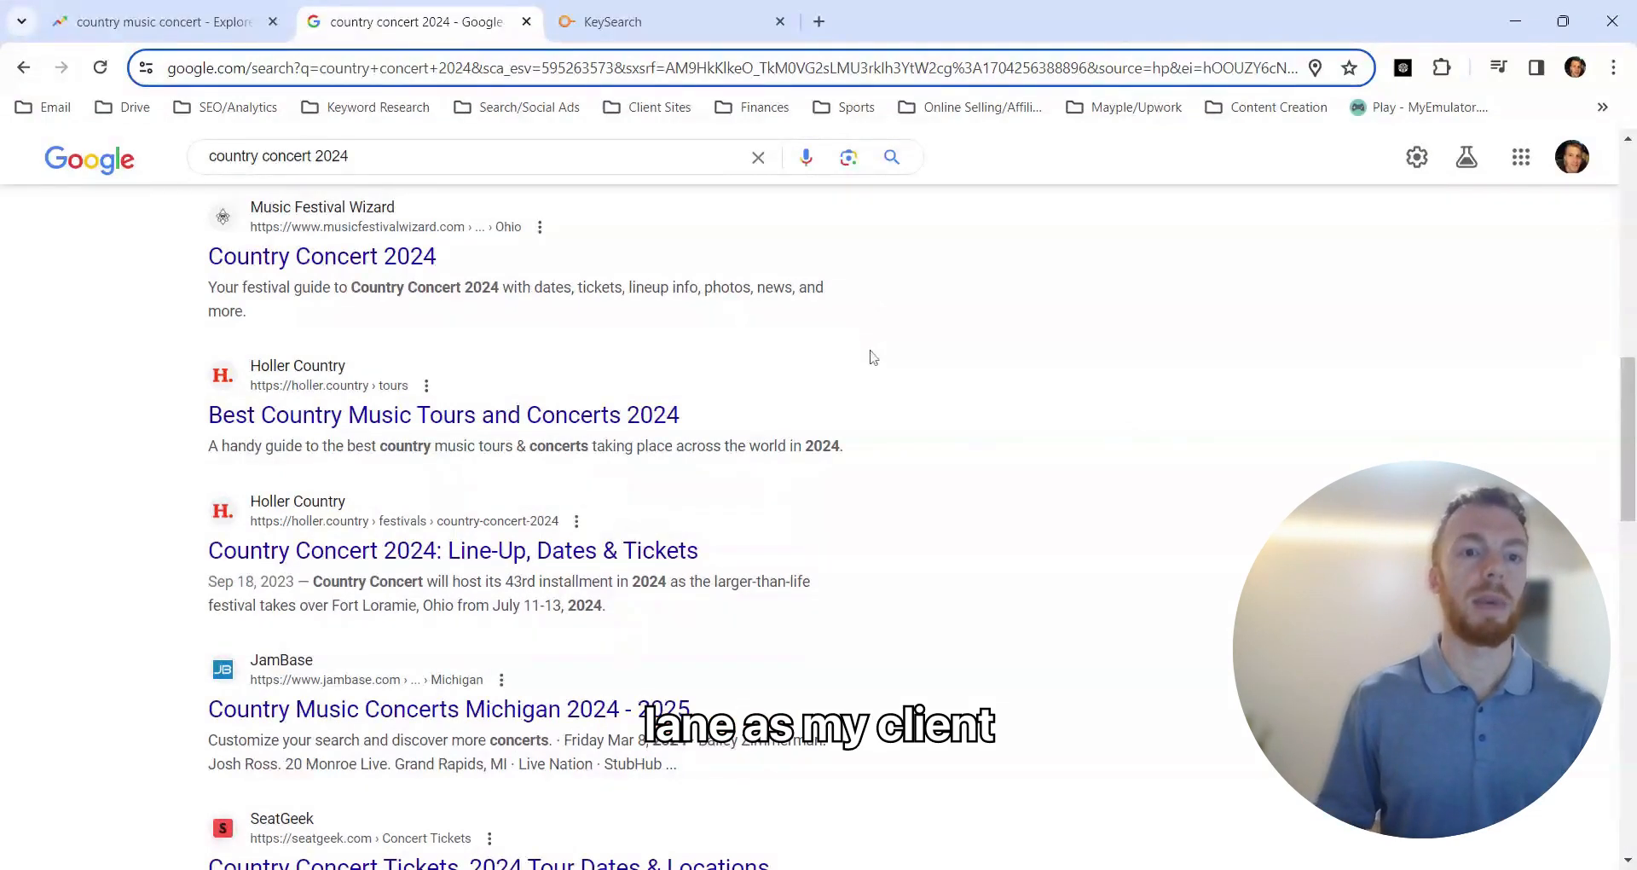
pyautogui.scroll(-1, 873, 356)
pyautogui.scroll(-1, 873, 358)
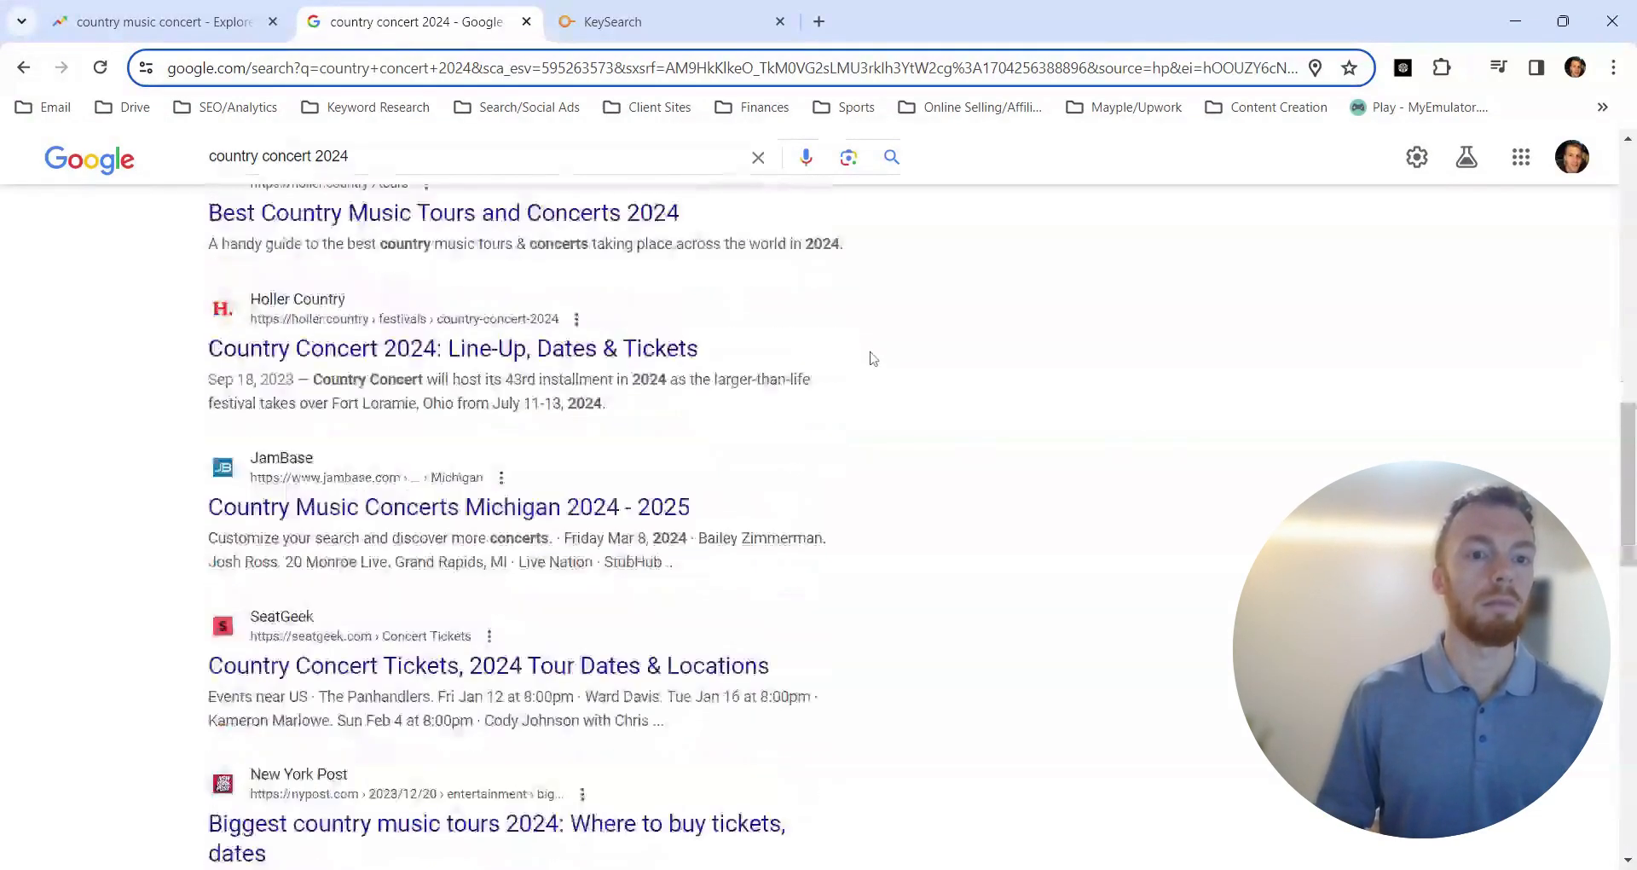
pyautogui.scroll(-1, 873, 358)
pyautogui.scroll(-1, 873, 359)
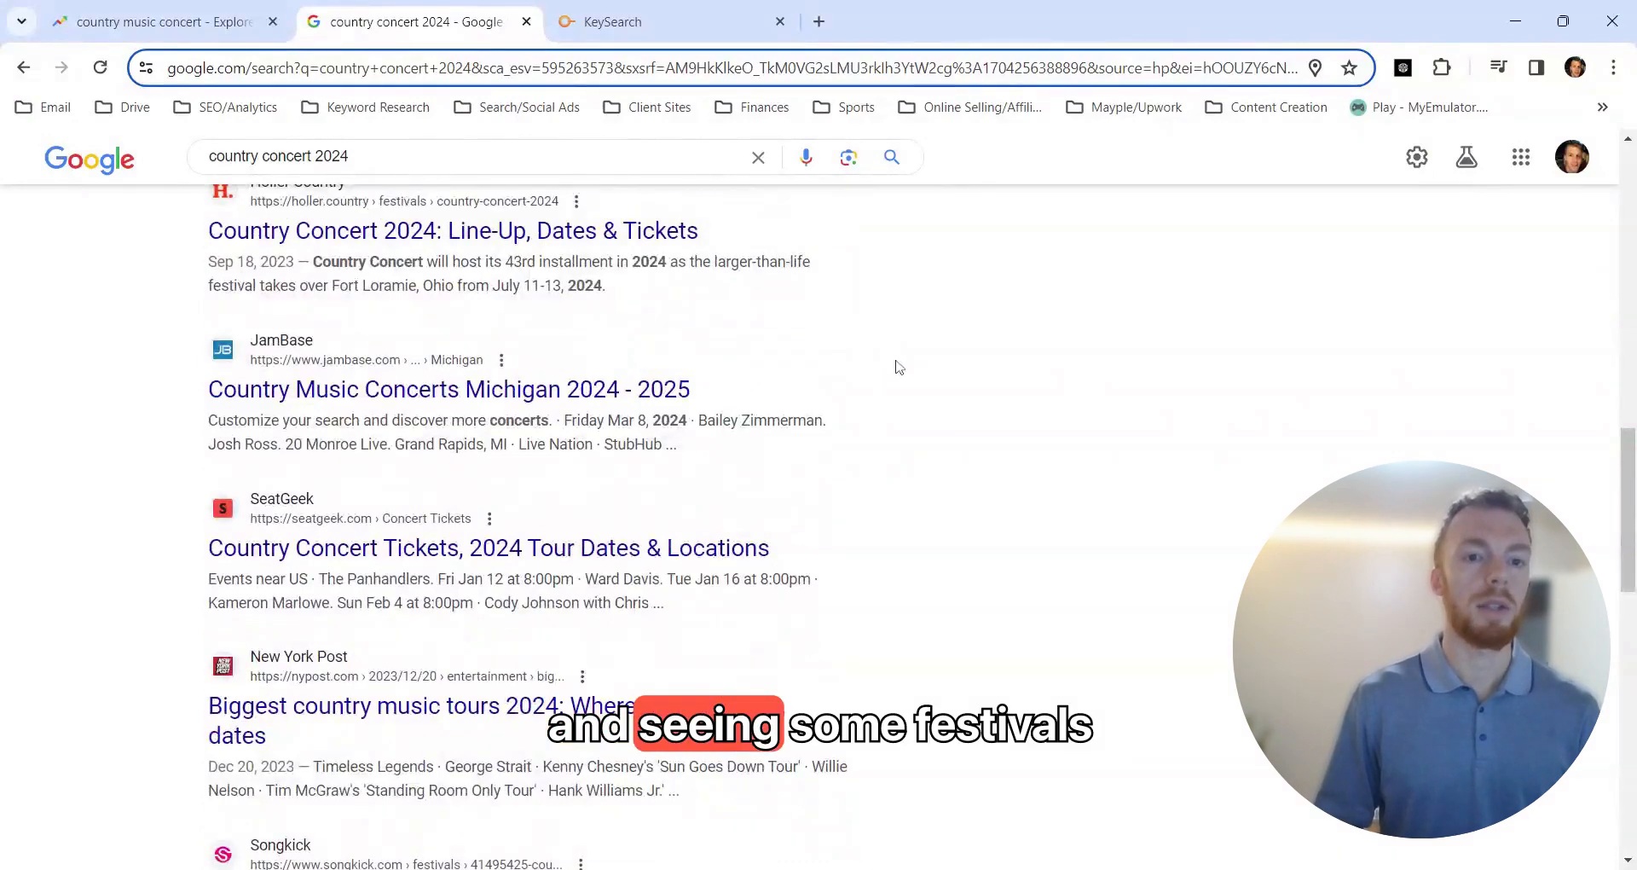
# Step: Review the remaining country concert 2024 results through the related searches, and look back over the higher-ranking pages for direct competitors
pyautogui.scroll(-1, 895, 365)
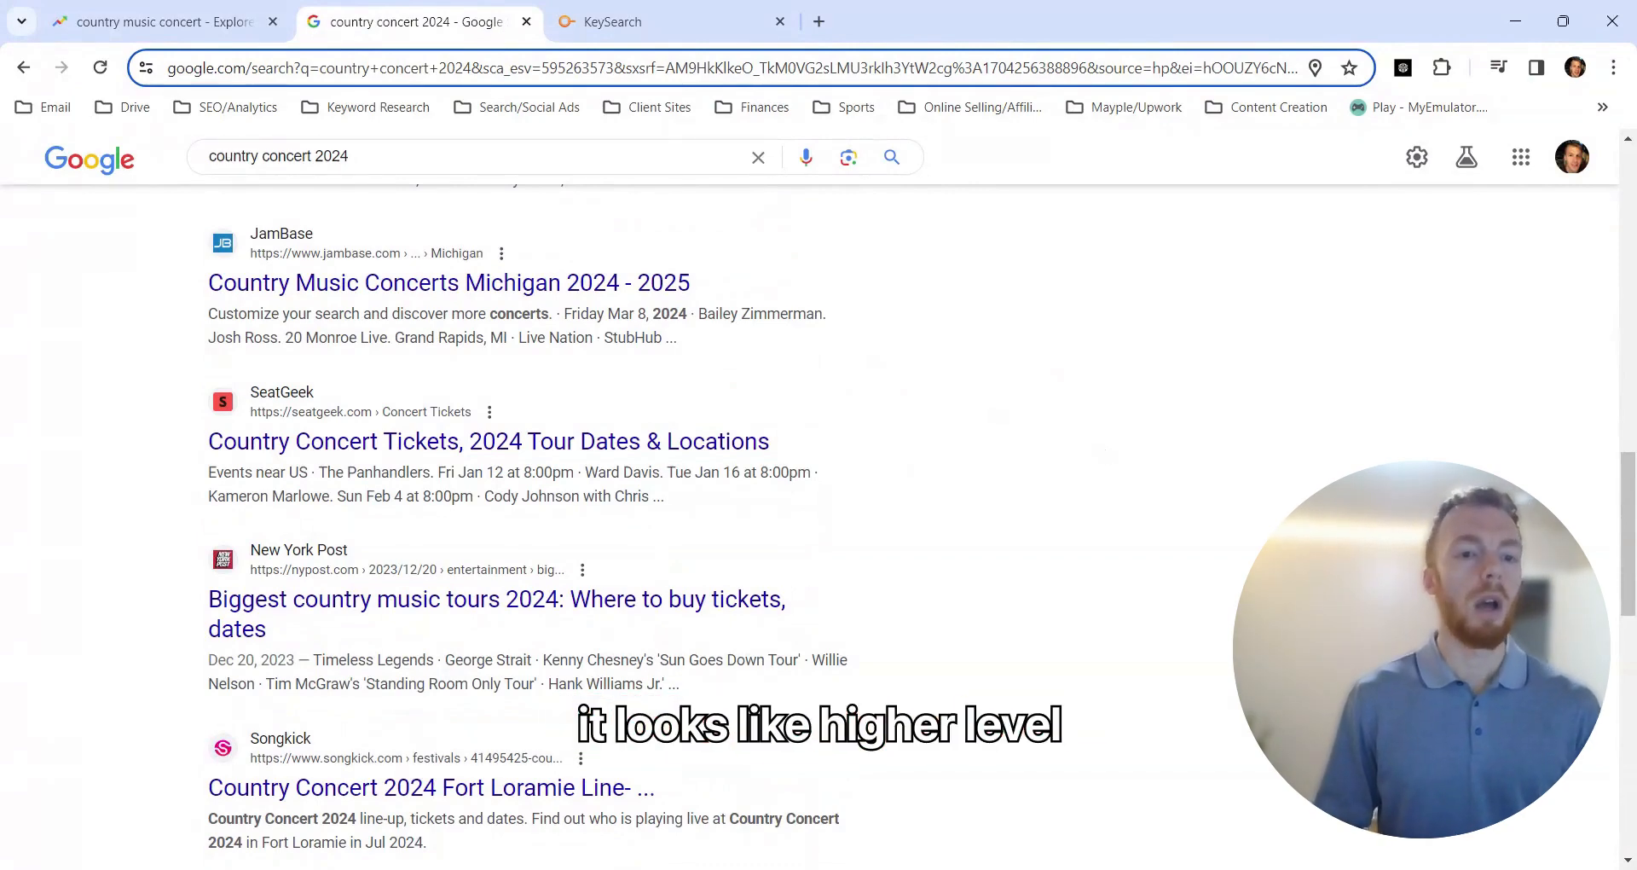
pyautogui.scroll(-1, 1105, 456)
pyautogui.scroll(-4, 1105, 456)
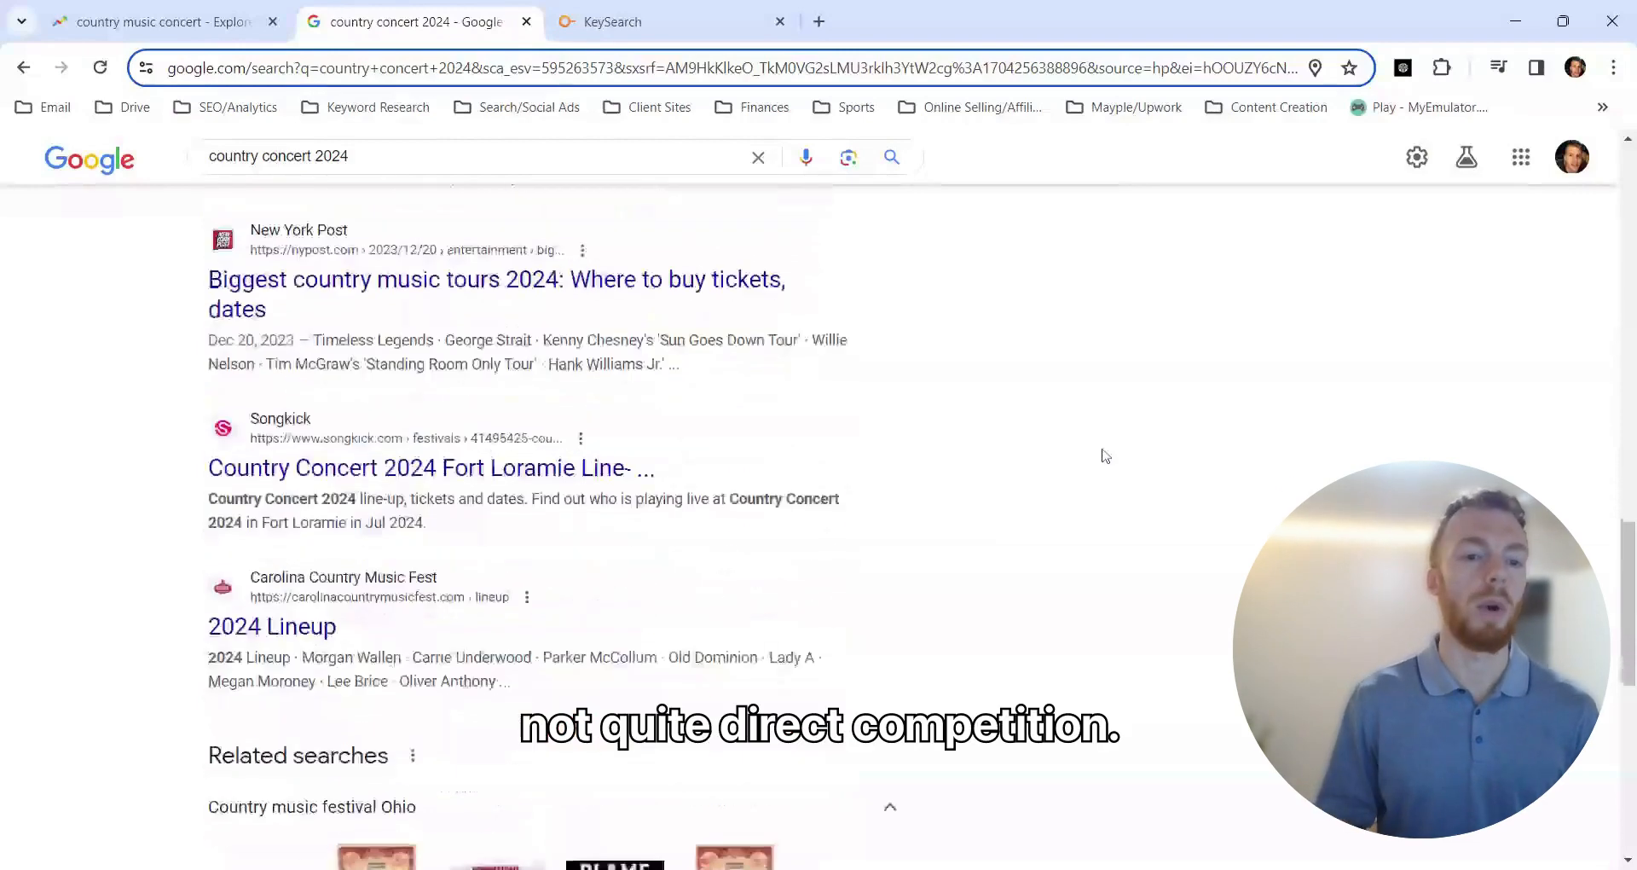
pyautogui.scroll(1, 1109, 458)
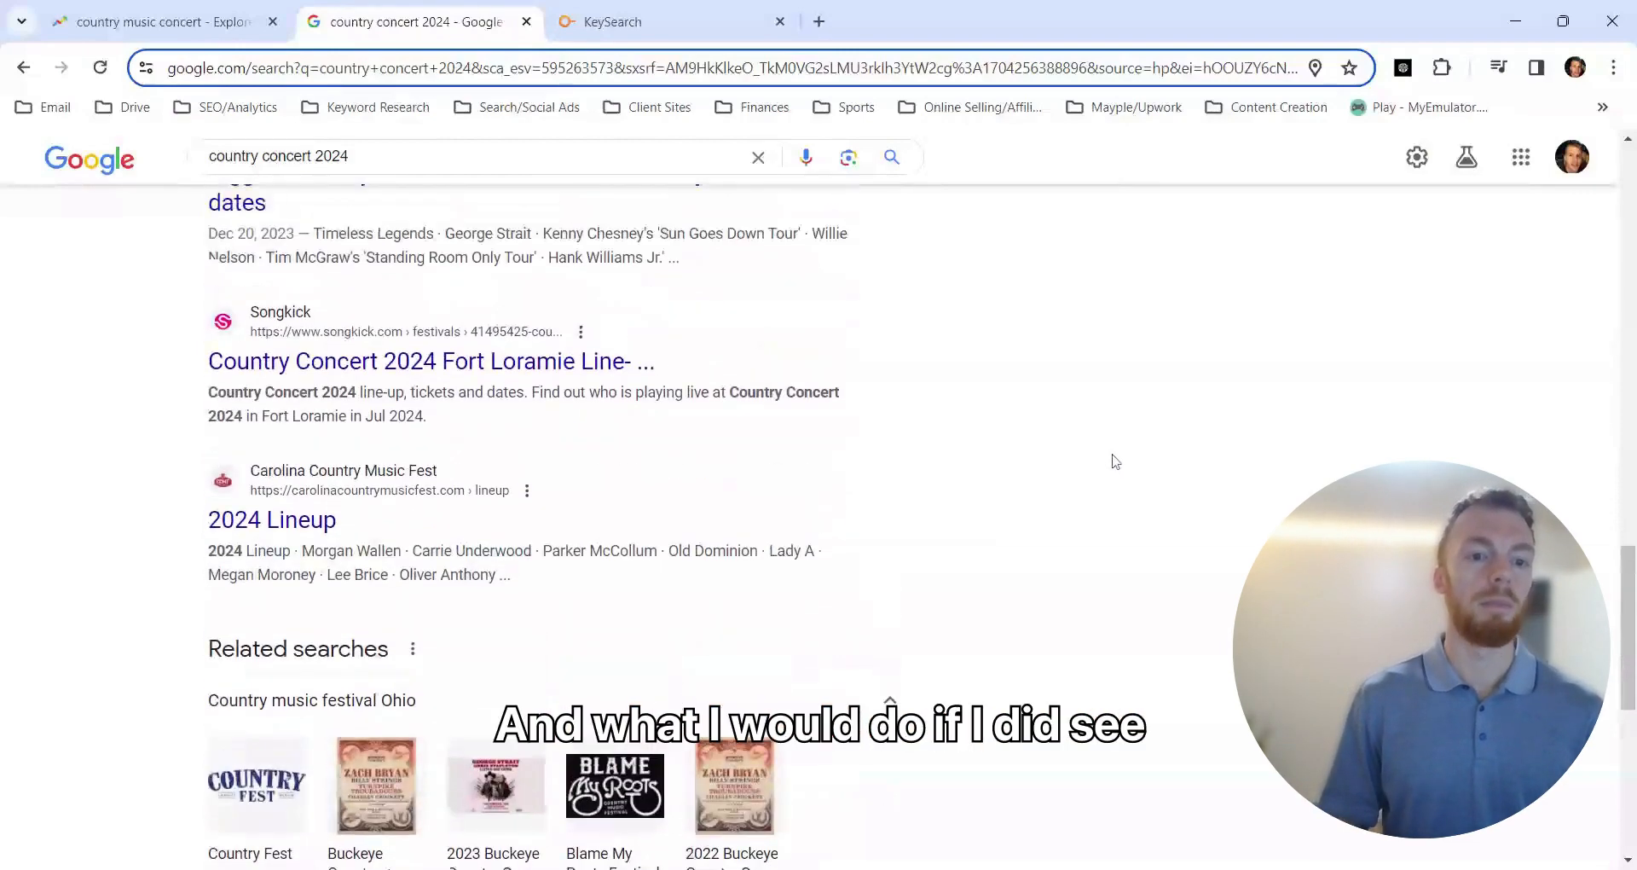
pyautogui.scroll(4, 1115, 461)
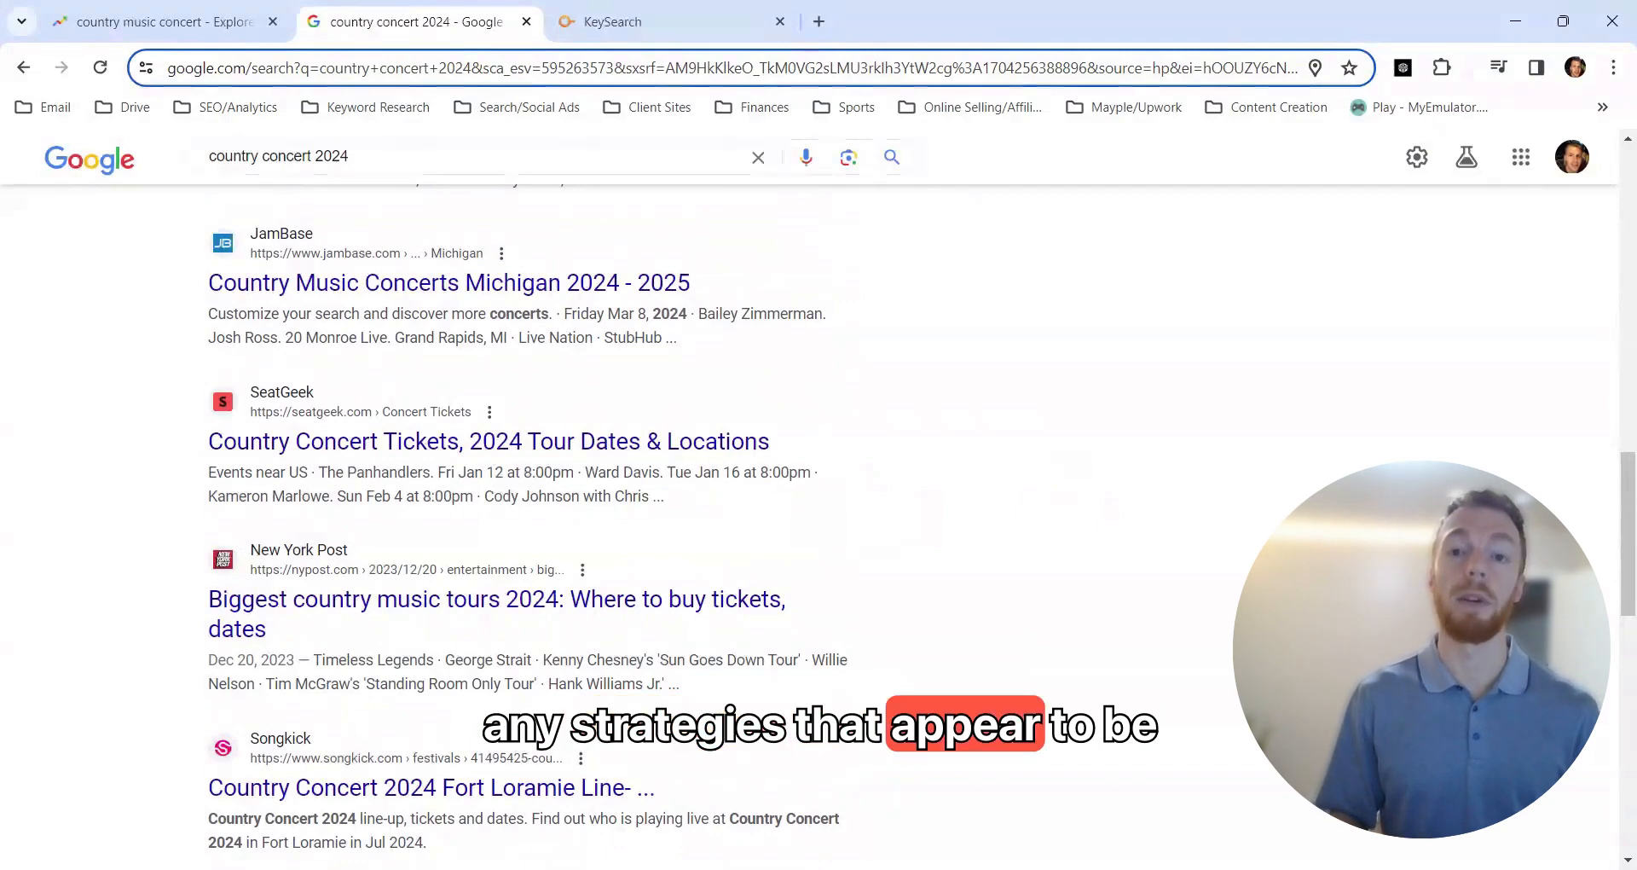
pyautogui.scroll(2, 1019, 450)
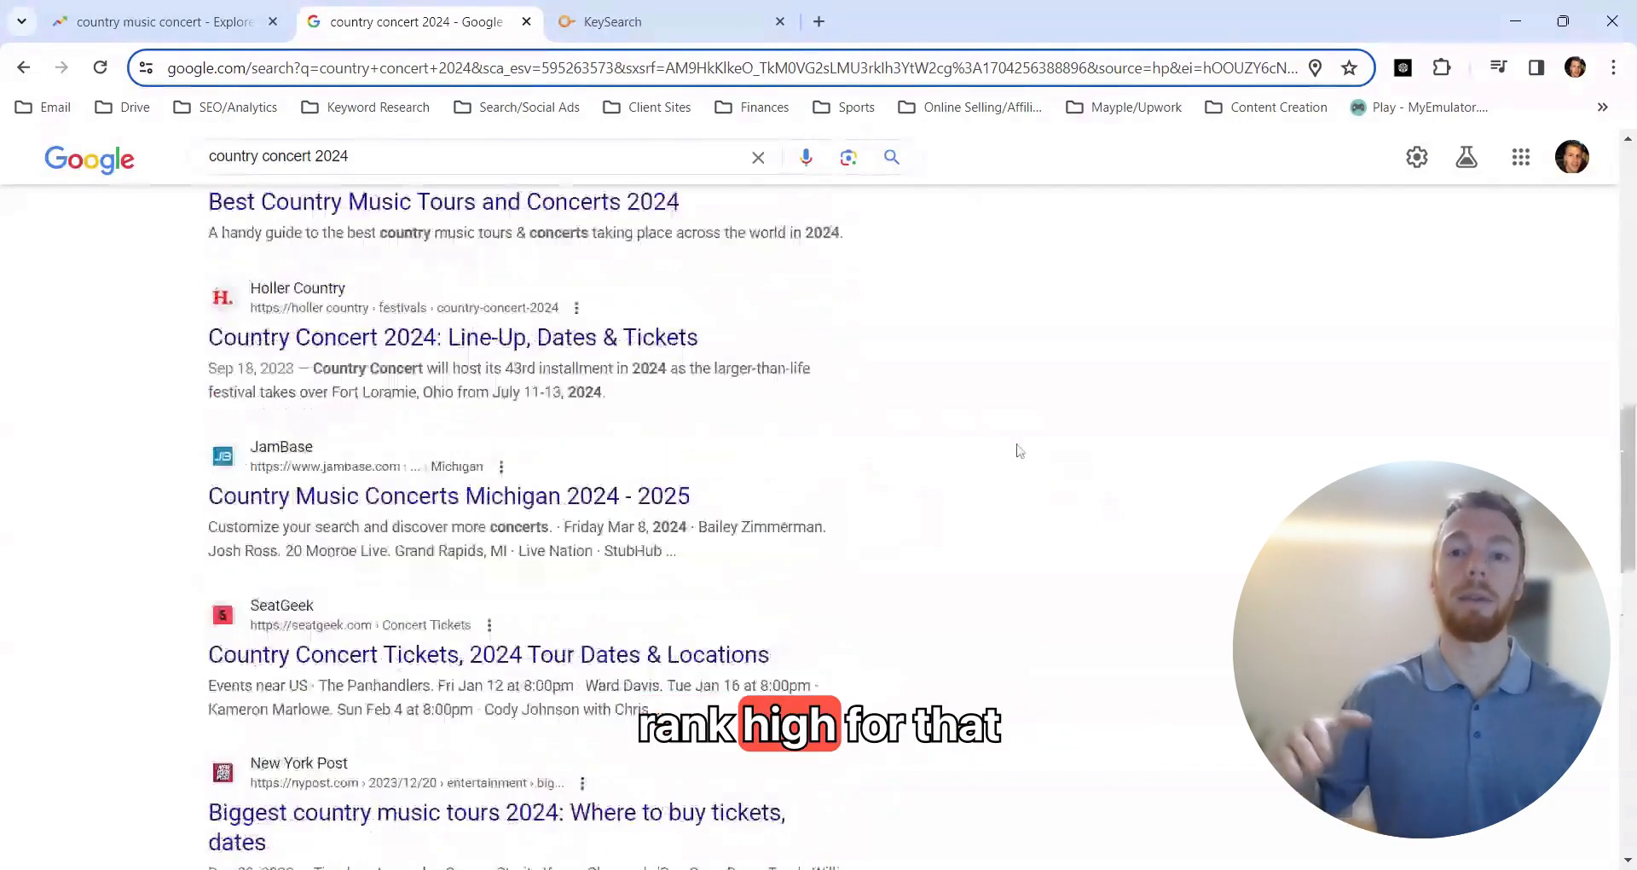
pyautogui.scroll(1, 1019, 450)
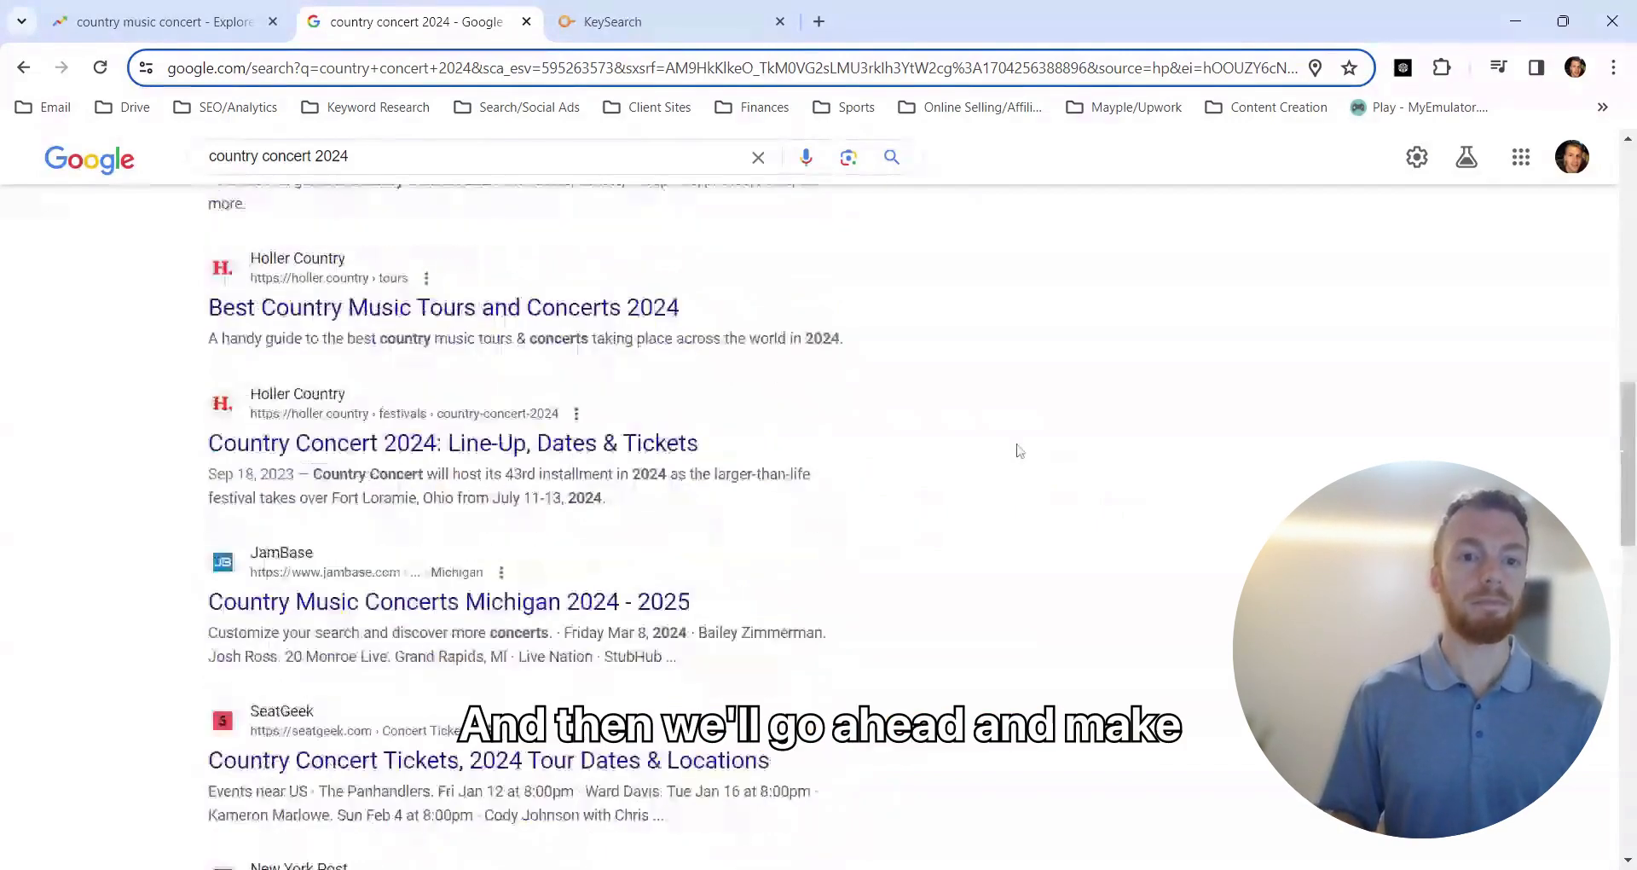
pyautogui.scroll(1, 1020, 456)
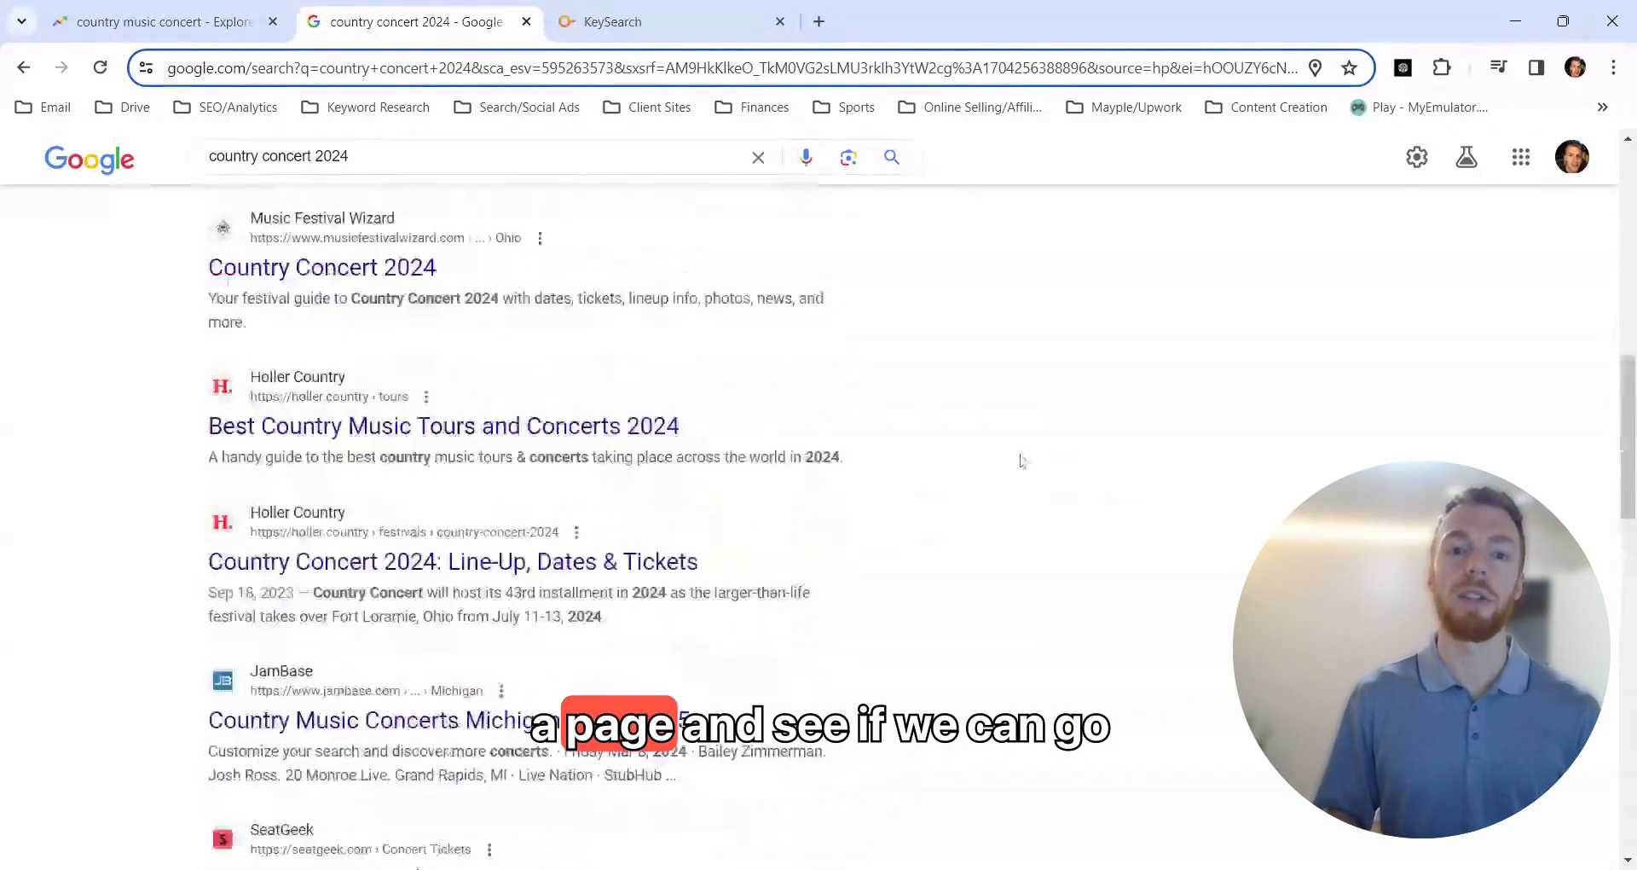
pyautogui.scroll(5, 1022, 460)
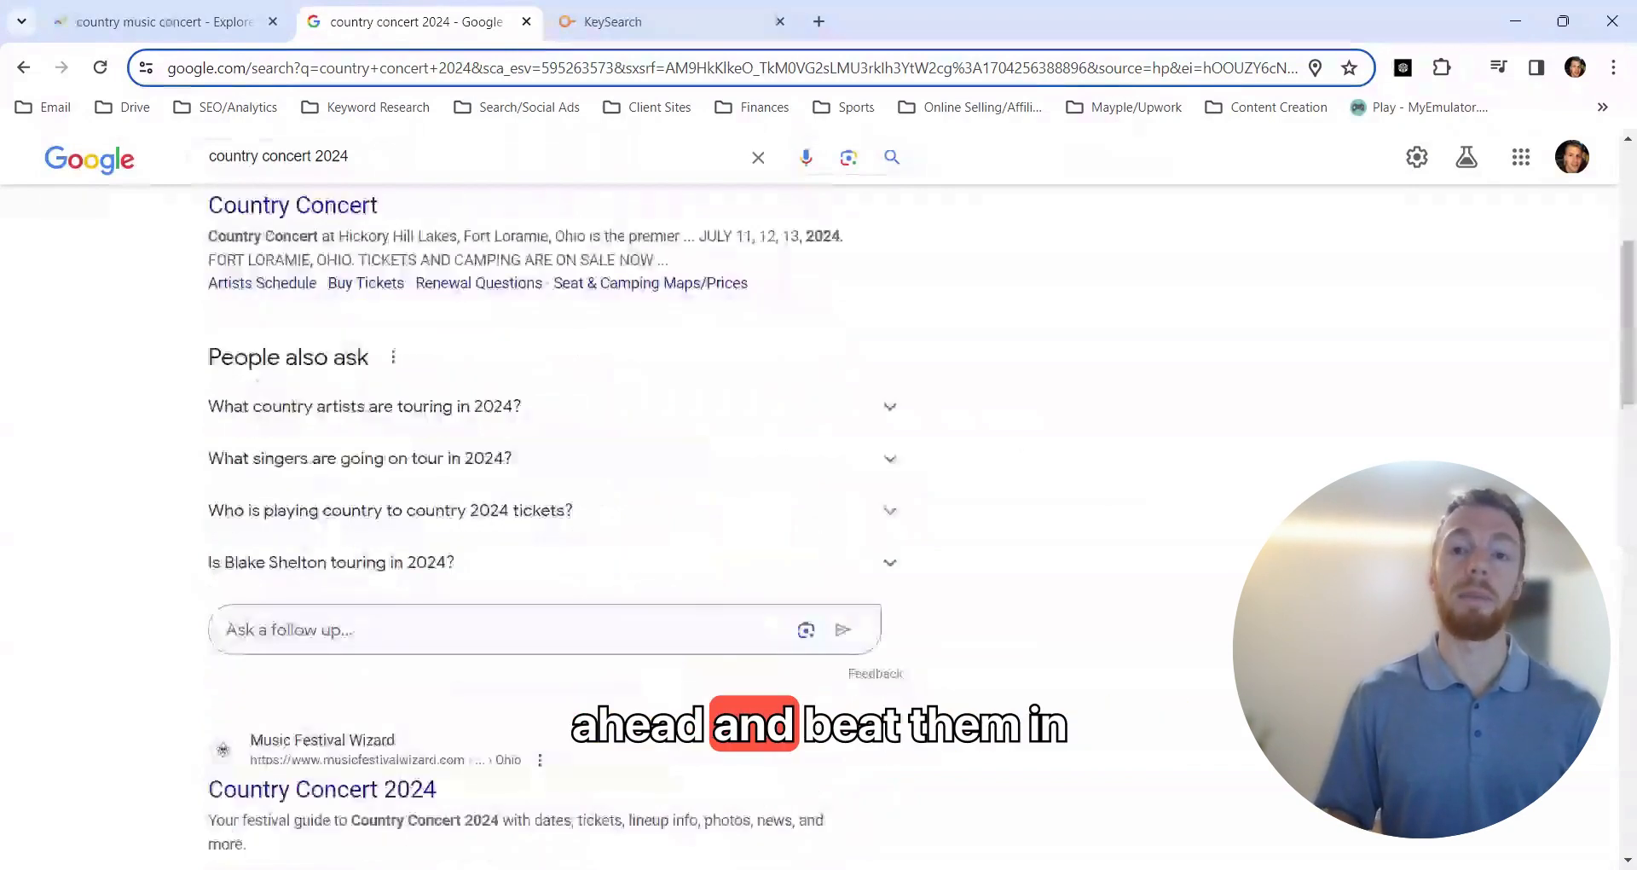